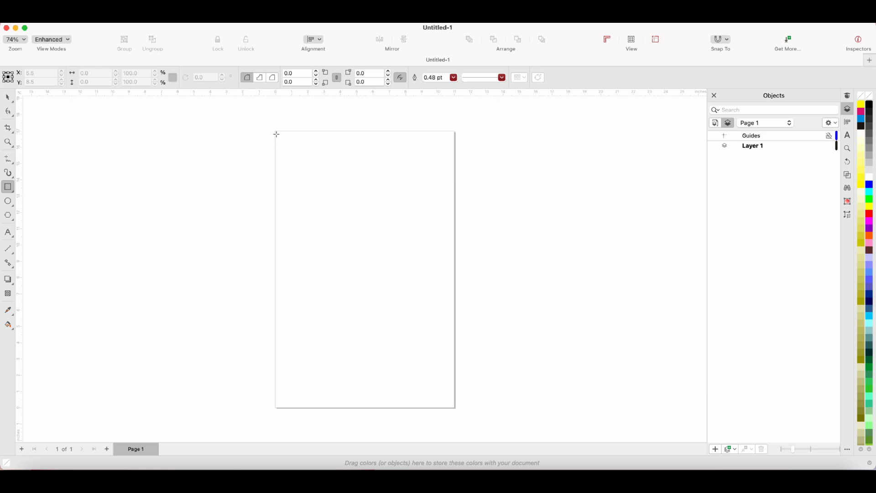
Draw a rectangle about 9.7 inches tall across the upper part of the page and set its width to 11 inches
drag(276, 137, 455, 294)
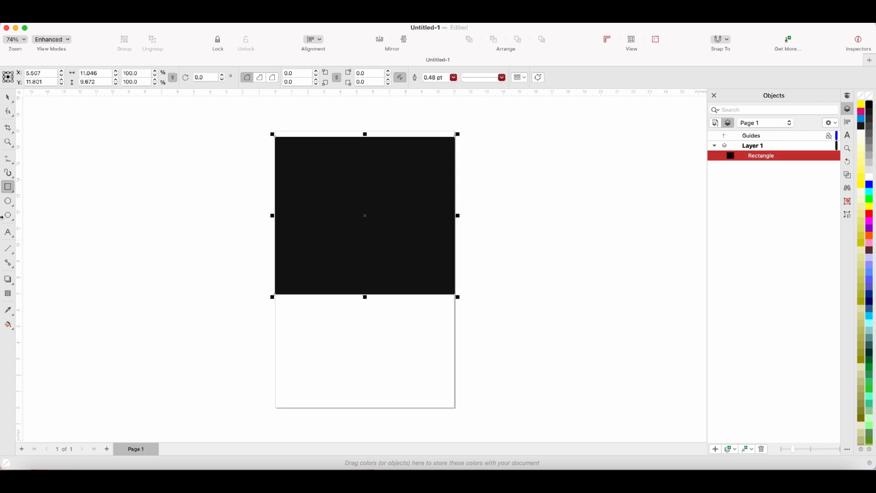
drag(103, 73, 73, 73)
text(11)
key(Return)
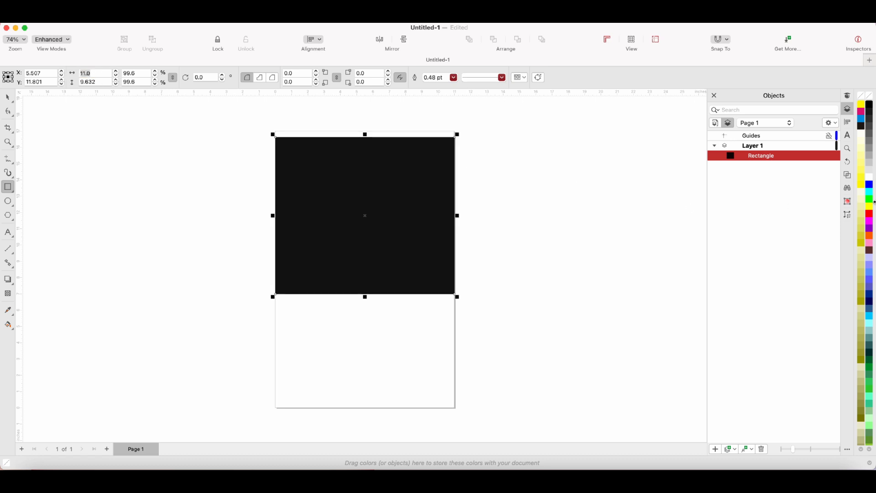
Give the rectangle a gray fill with no outline and no transparency
click(869, 157)
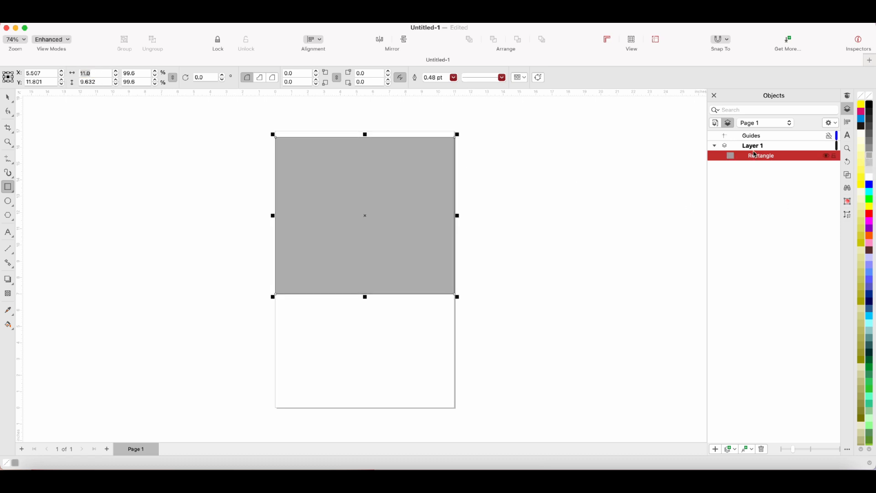
click(848, 216)
click(744, 150)
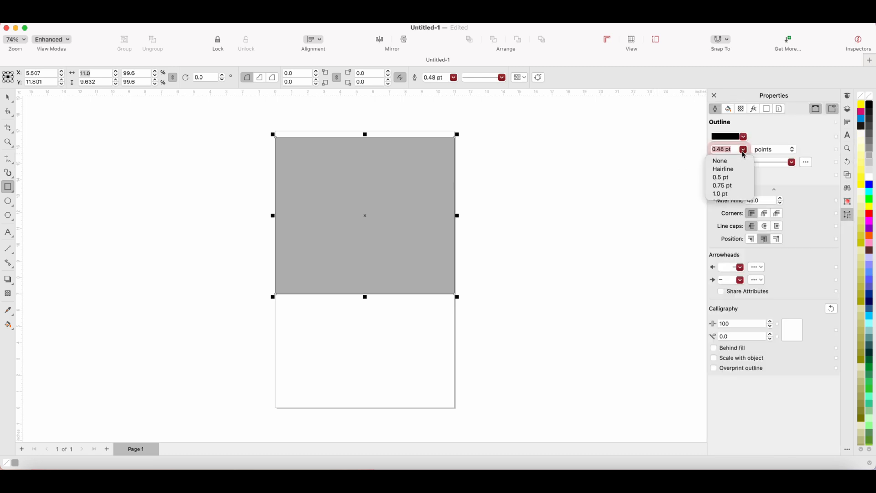
click(727, 158)
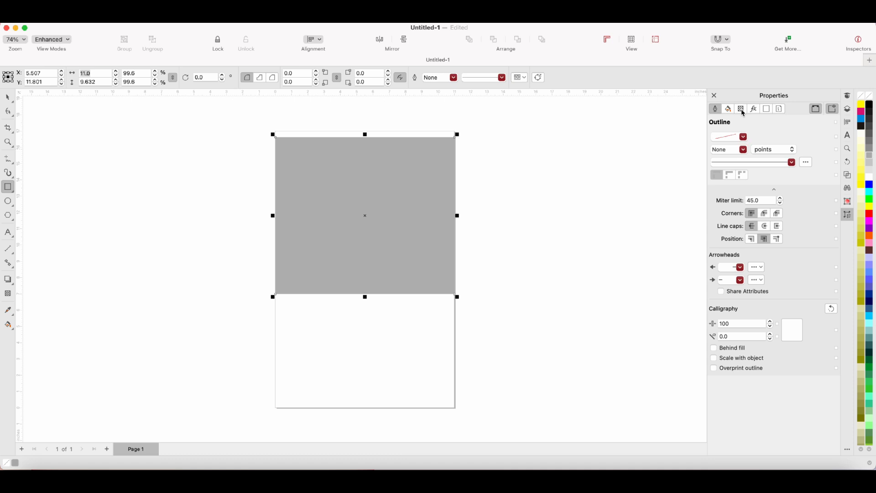
click(741, 109)
click(717, 151)
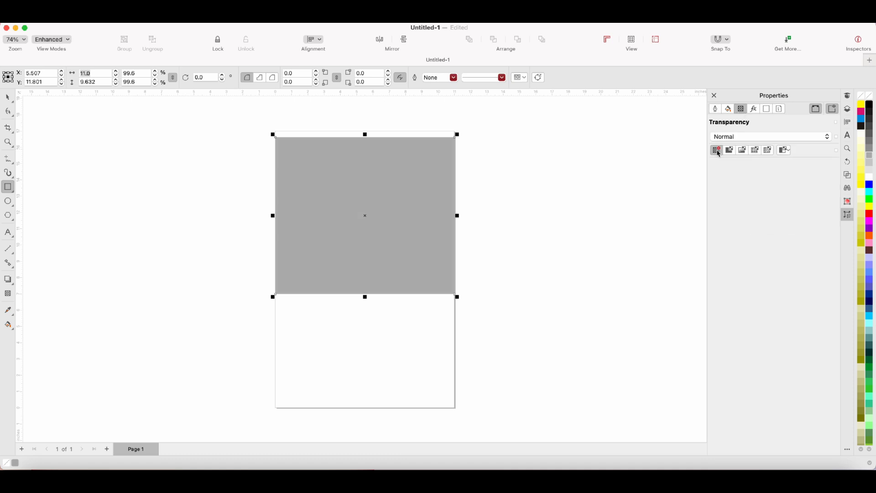
Center the rectangle horizontally on the page and lock it in the object list
click(848, 109)
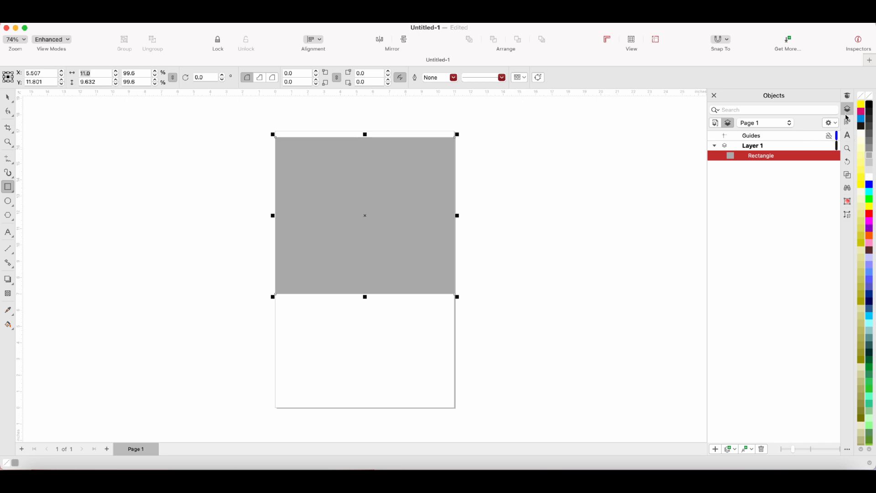
click(836, 156)
click(836, 156)
click(314, 40)
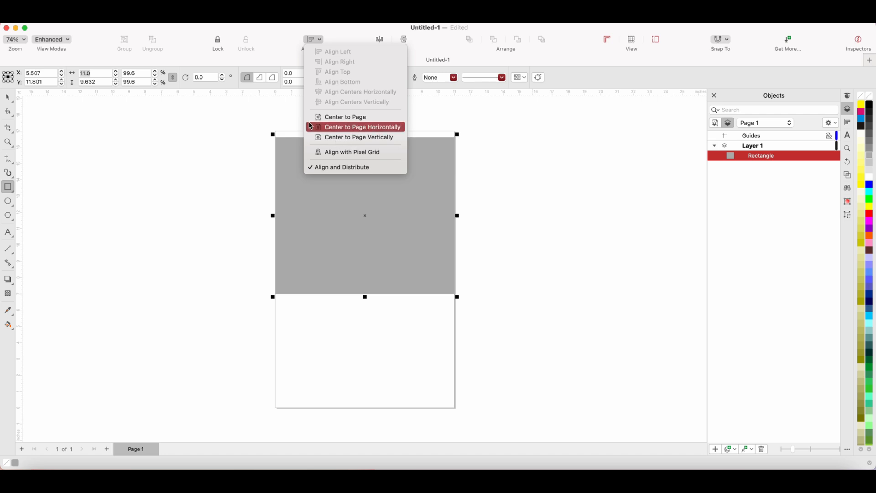
click(344, 129)
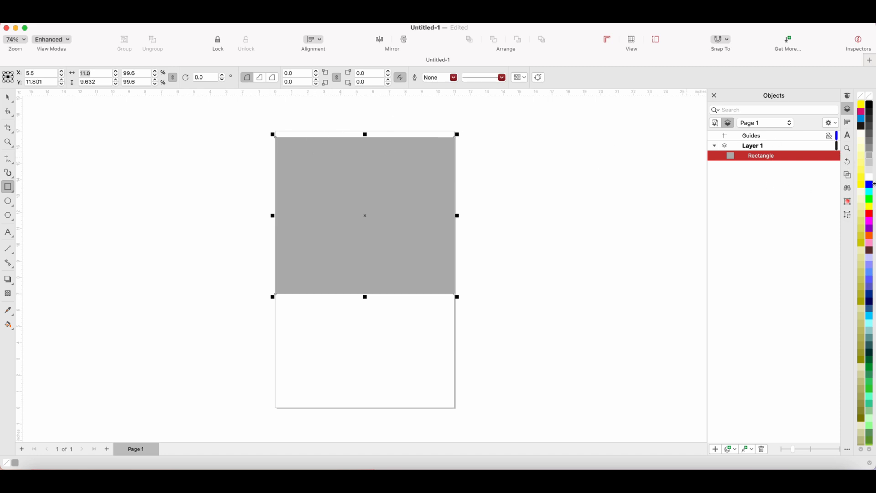
click(835, 157)
Add the artistic text "it is" in the empty area beside the page
click(8, 233)
click(140, 212)
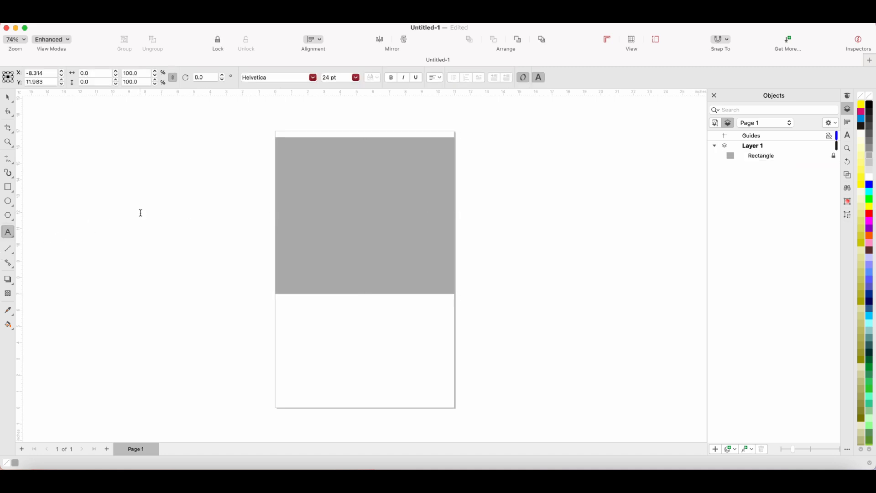
text(i is)
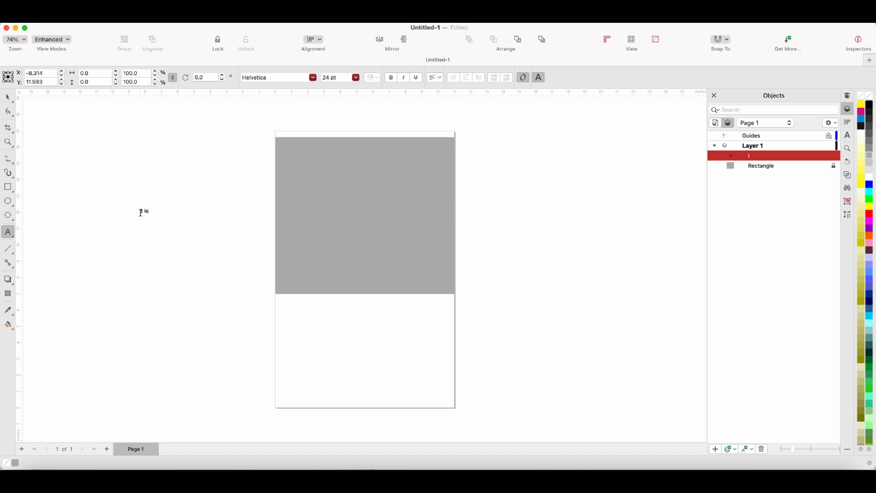
key(Escape)
Set the height of the "it is" text to 1 inch, keeping its proportions
click(7, 98)
click(143, 209)
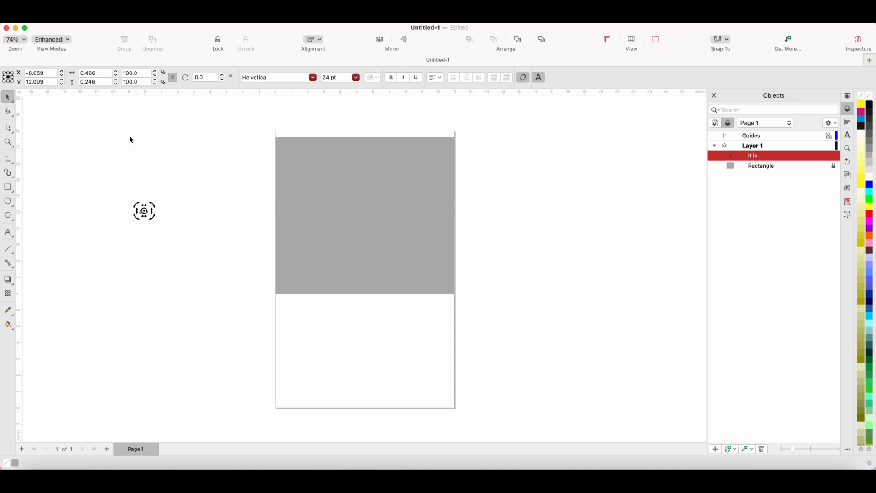
click(146, 213)
click(146, 213)
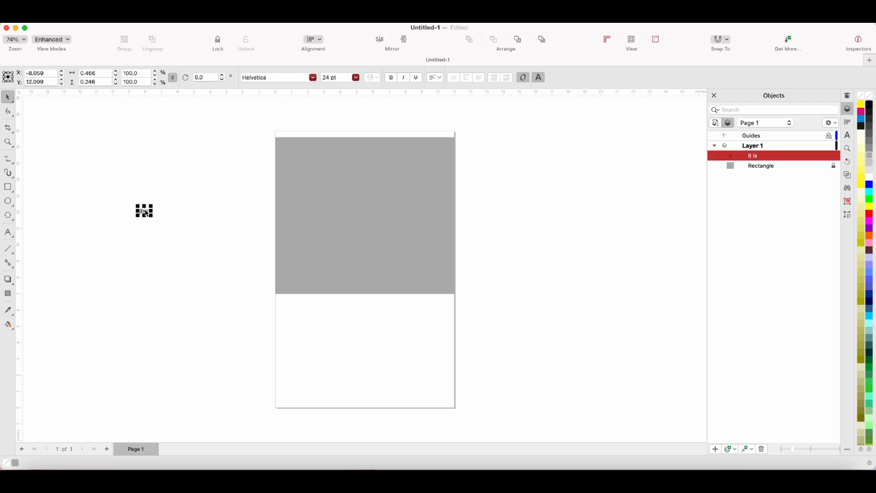
click(99, 83)
text(1)
key(Return)
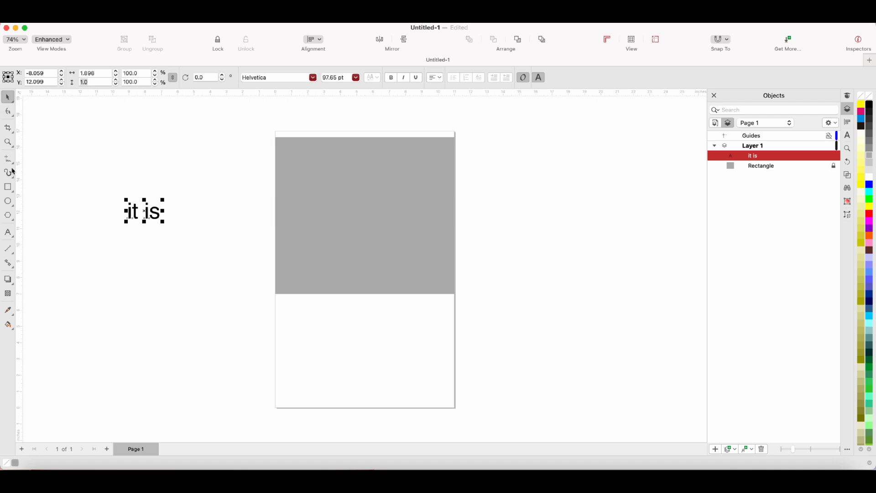
Add the artistic text "What" as a separate object below "it is"
click(13, 234)
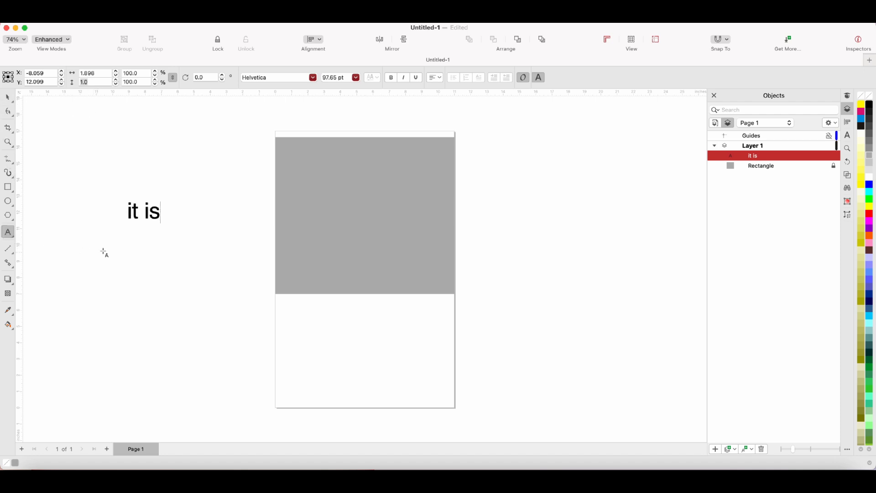
click(135, 248)
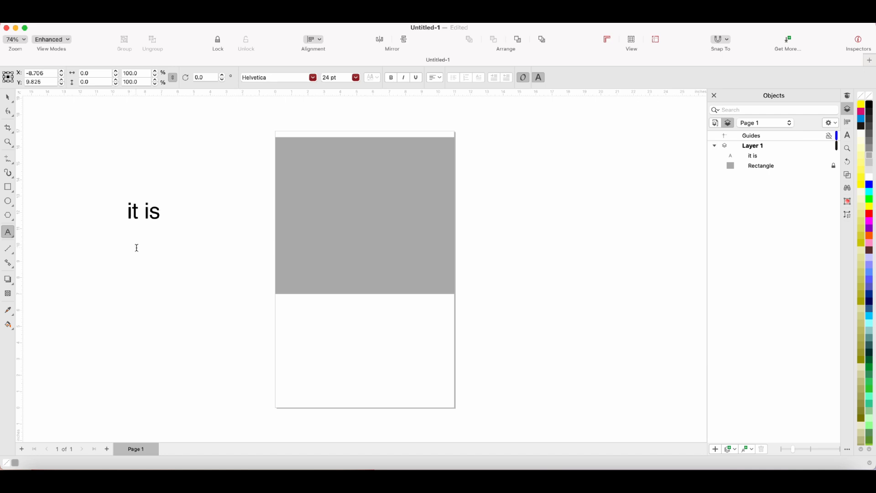
text(What)
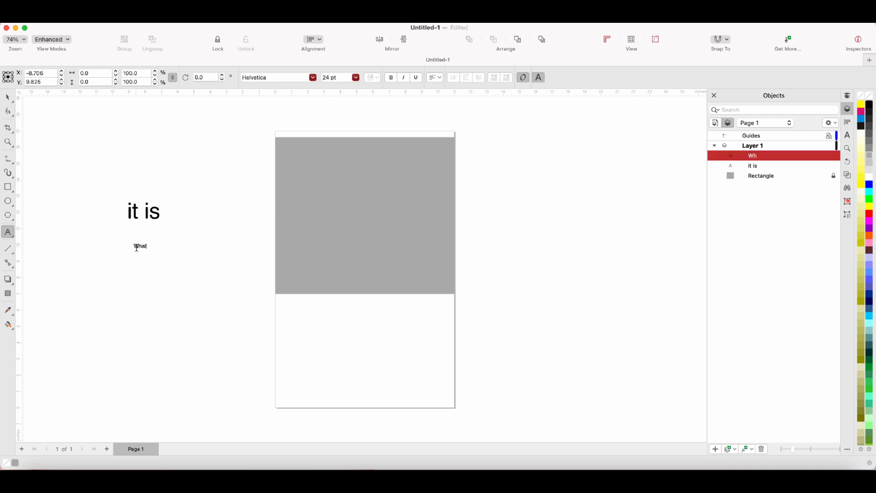
click(167, 249)
click(145, 247)
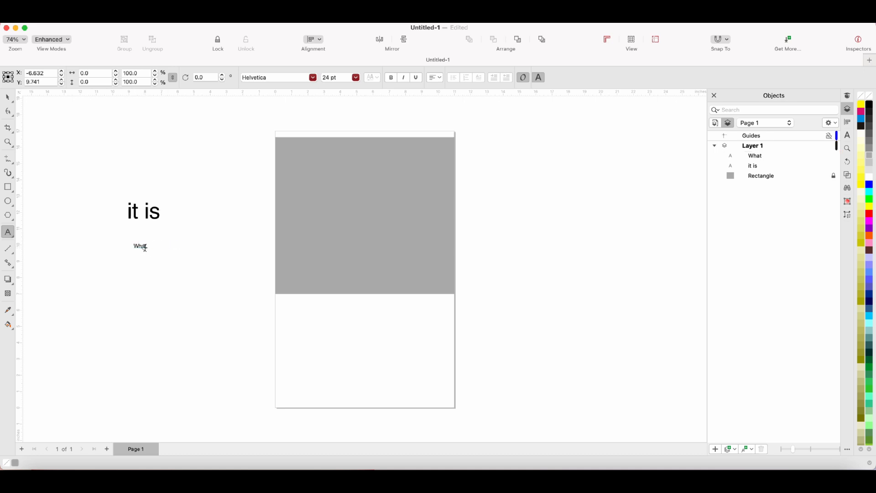
key(Escape)
Set the width of the "What" text to 10 inches, keeping its proportions
click(8, 97)
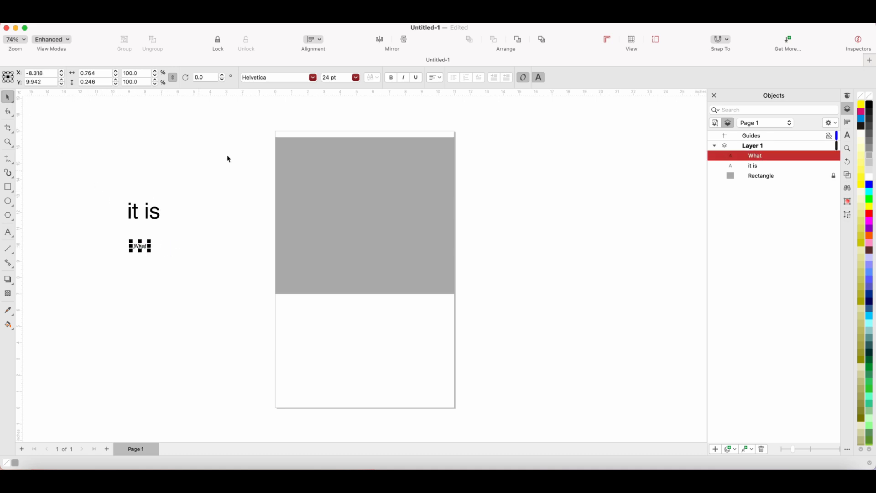
click(96, 73)
text(10)
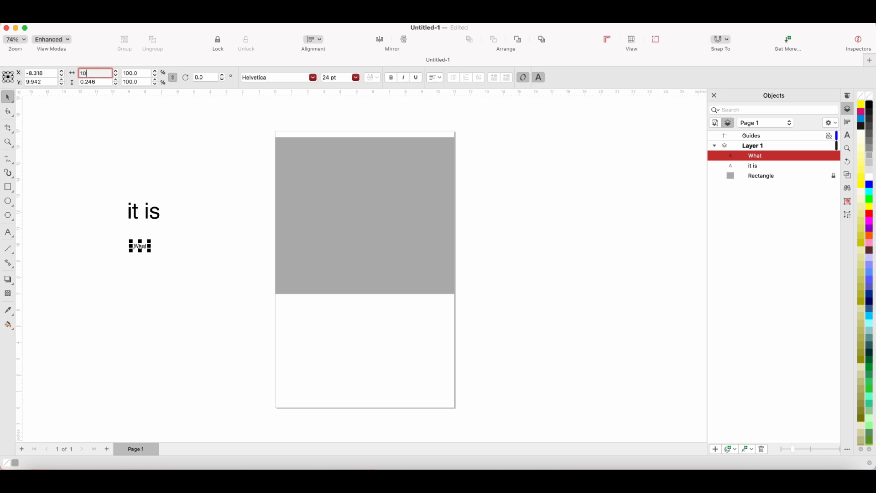
key(Return)
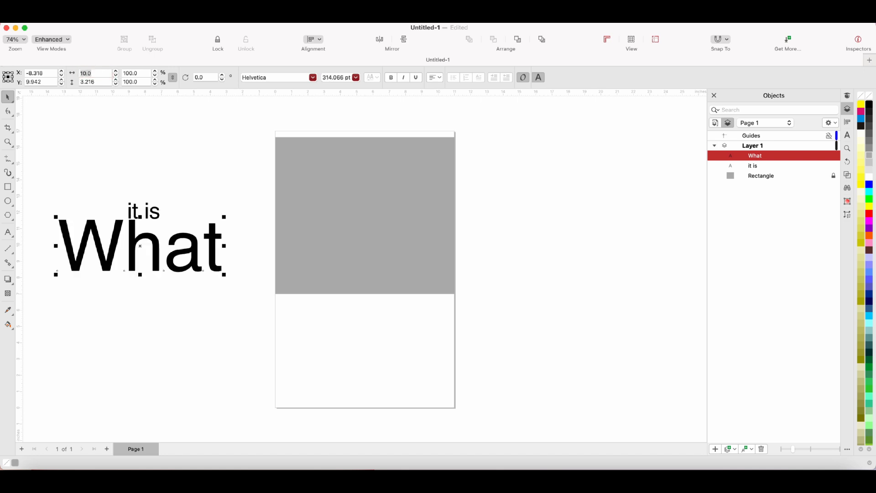
Move "it is" onto the upper-left area of the gray rectangle and place "What" beneath it
click(158, 213)
drag(158, 213, 321, 163)
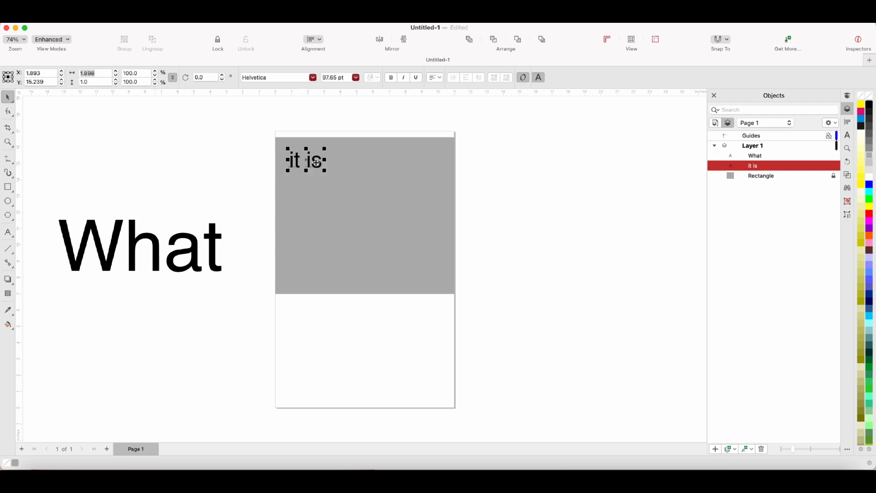
drag(192, 258, 409, 226)
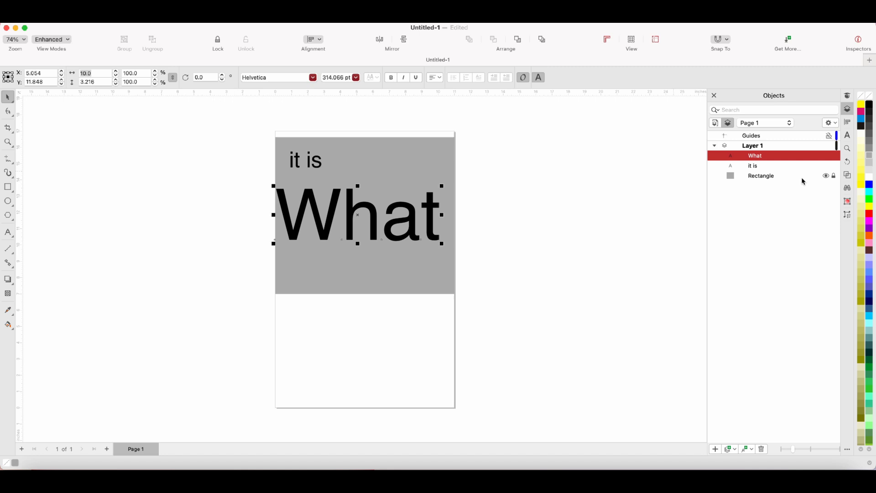
Change the font of the "What" text to Funkydori Bold
click(848, 136)
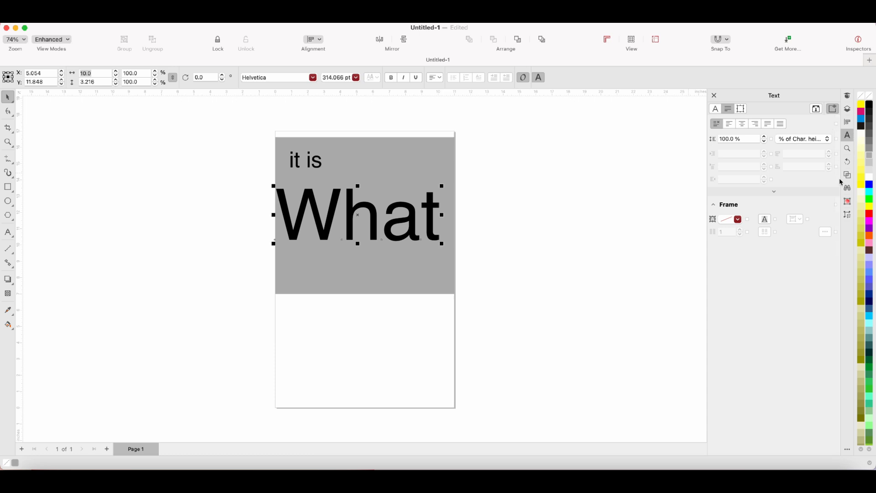
click(847, 215)
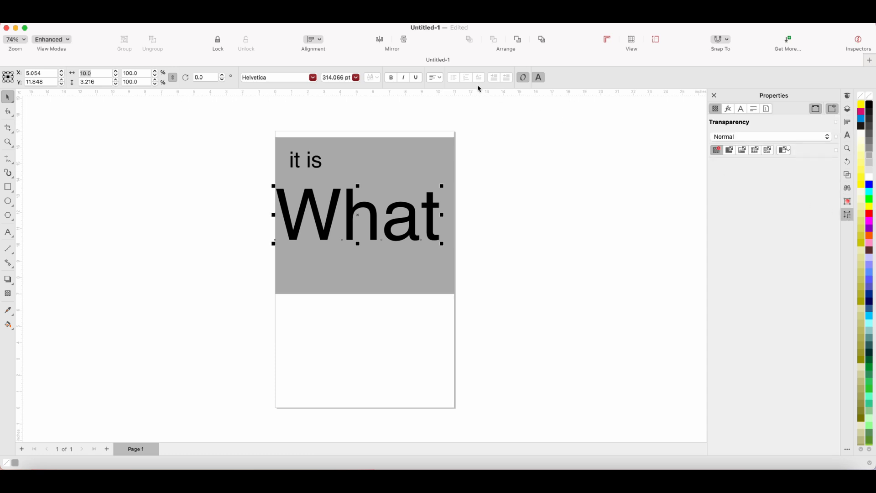
click(740, 109)
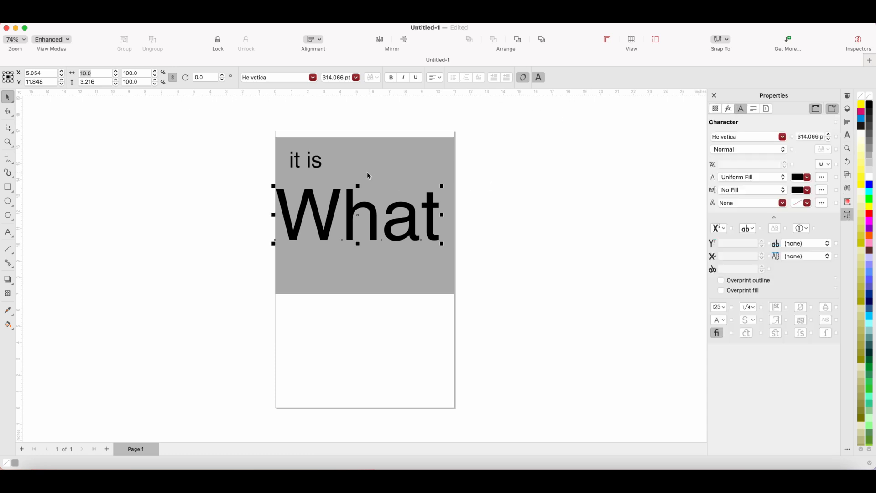
click(782, 136)
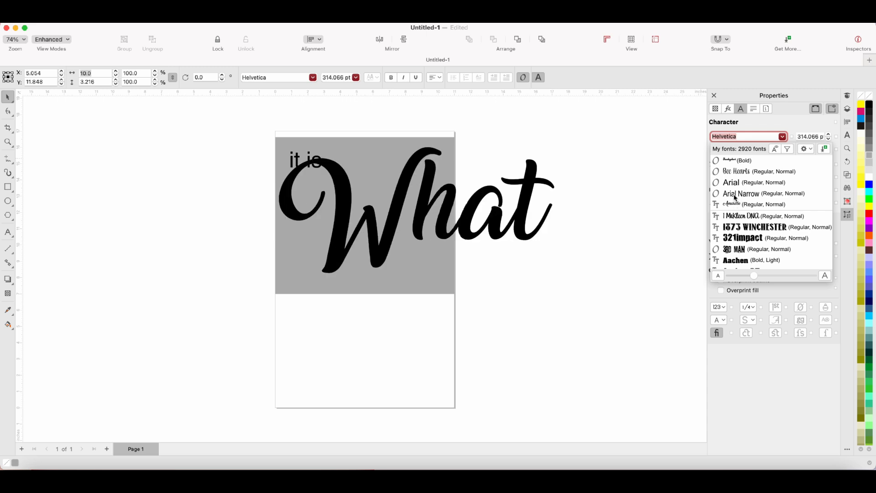
click(736, 162)
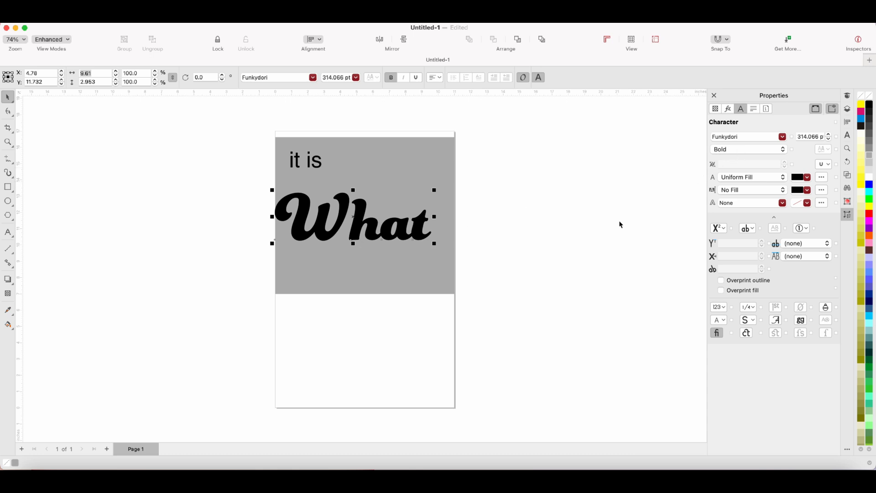
Set the width of "What" back to 10 inches and reposition it within the sides of the gray rectangle
click(416, 231)
click(416, 232)
click(90, 73)
text(10)
key(Return)
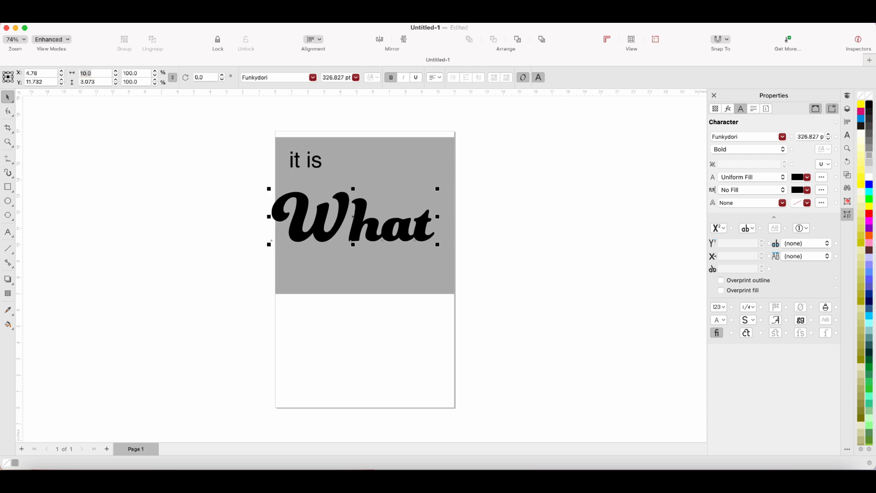
drag(374, 233, 384, 237)
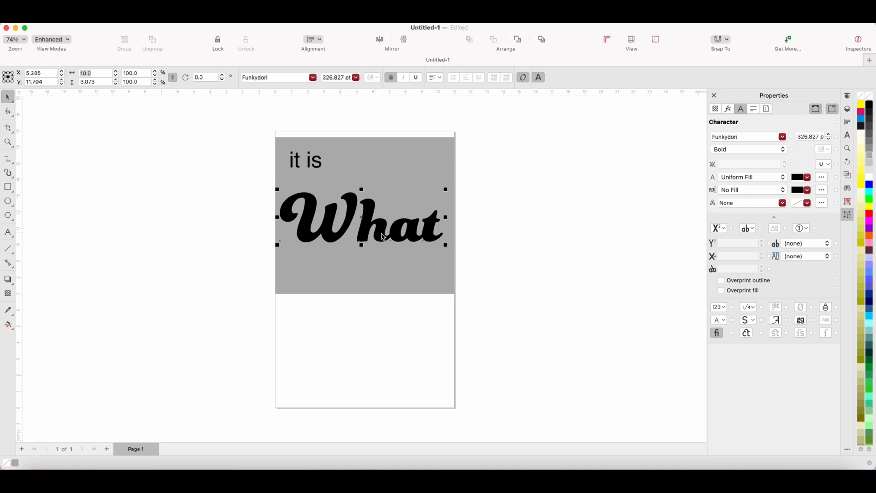
Convert the "What" text to curves
click(184, 216)
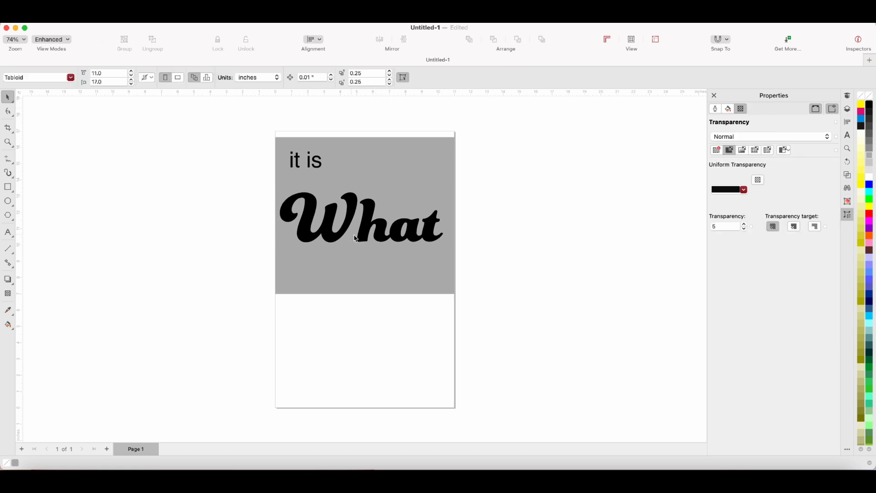
click(379, 238)
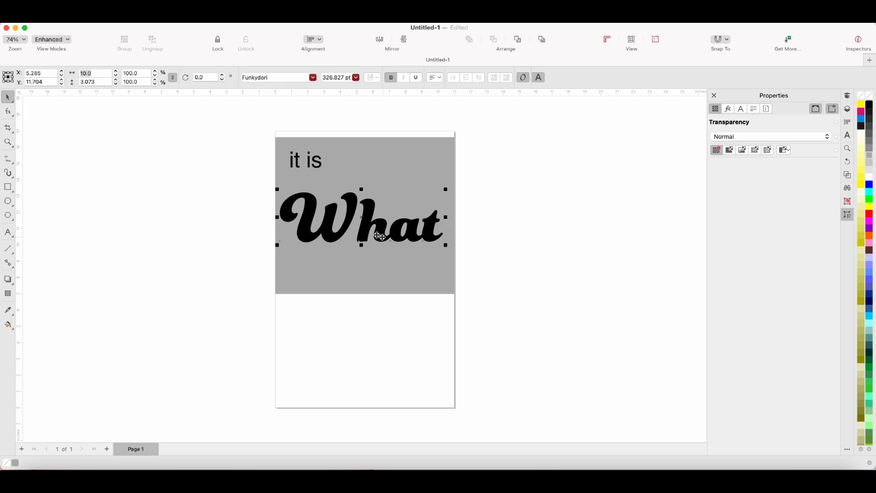
right_click(148, 230)
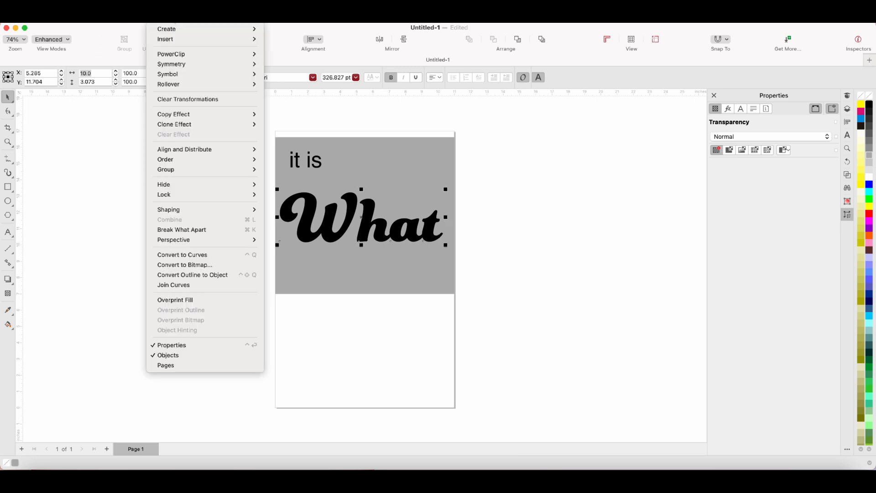
mouse_move(196, 215)
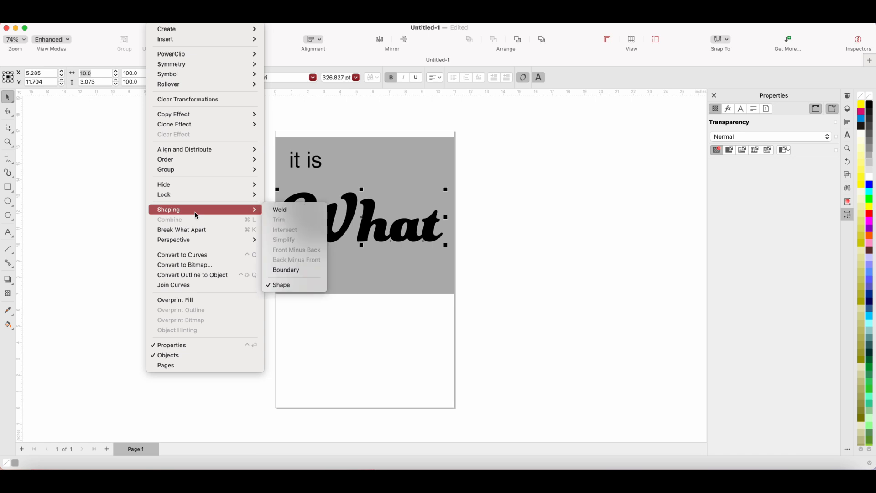
click(200, 259)
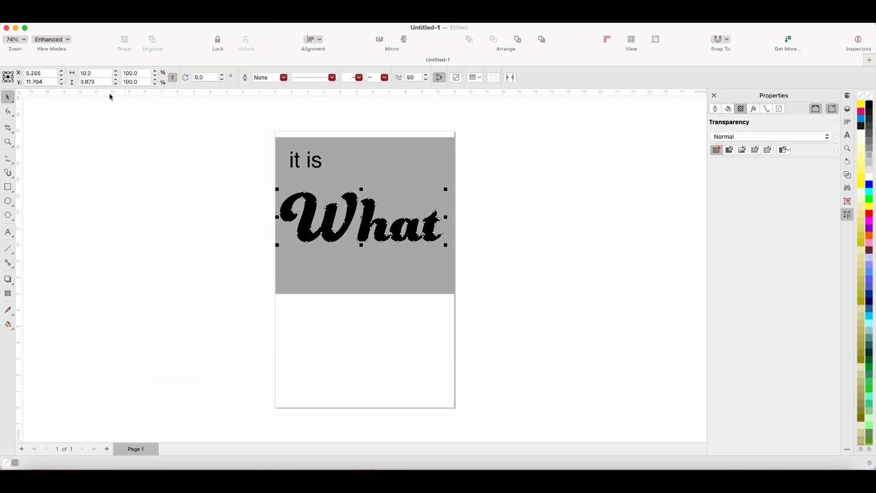
Weld the "What" curves into a single shape
right_click(143, 25)
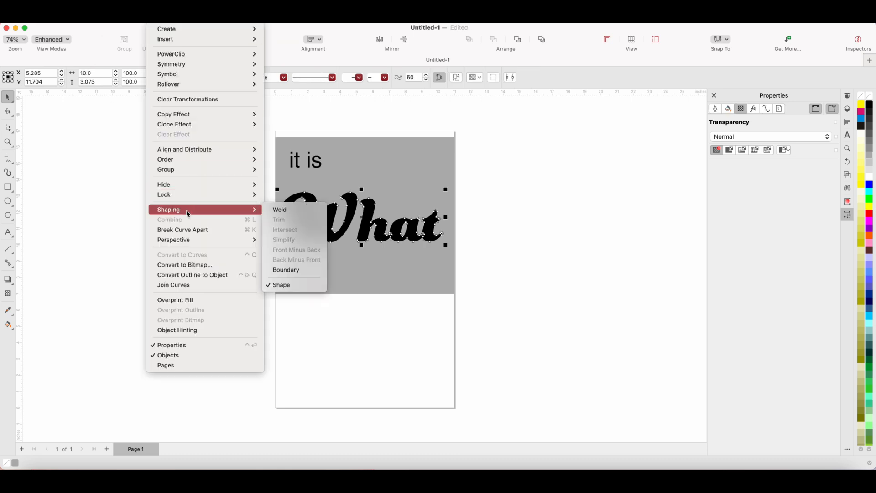
click(279, 211)
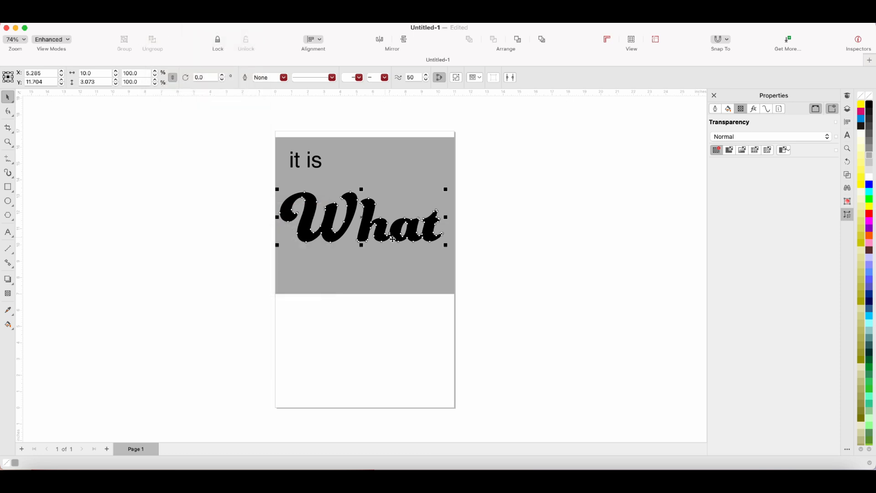
click(170, 251)
click(325, 237)
Select all nodes of the "What" lettering and reduce their number
click(8, 111)
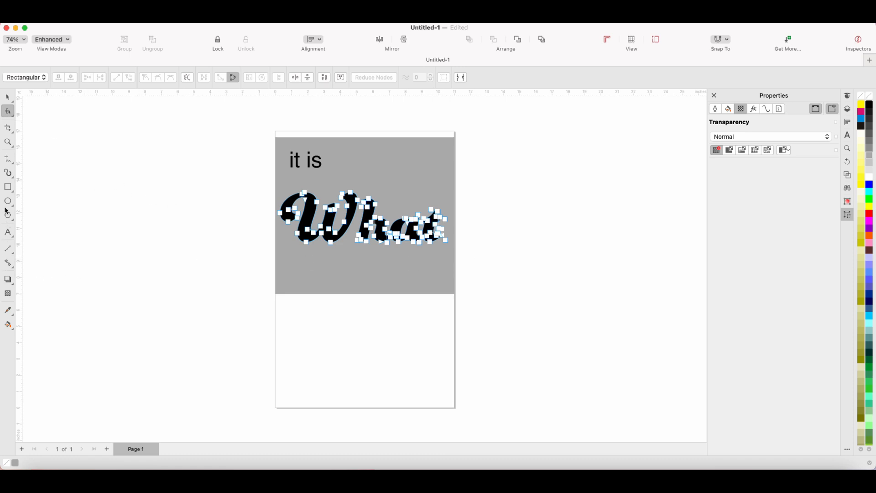
click(9, 145)
click(377, 234)
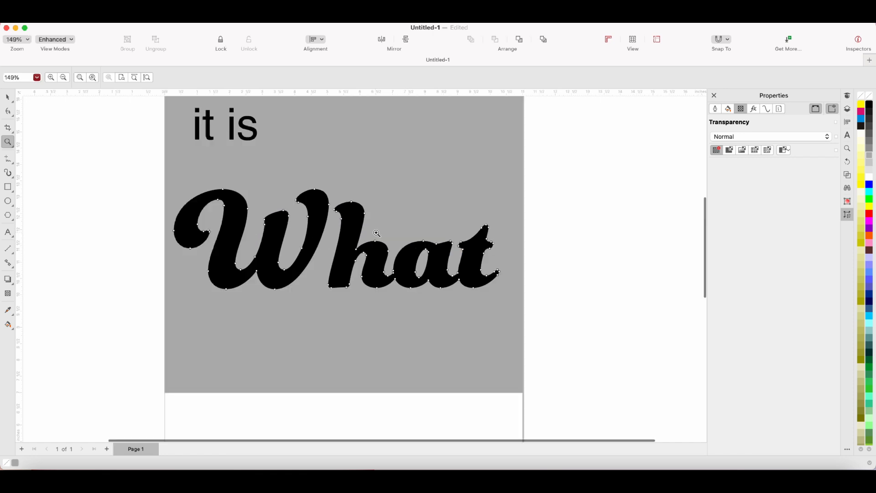
click(401, 277)
scroll(316, 289, left, 2)
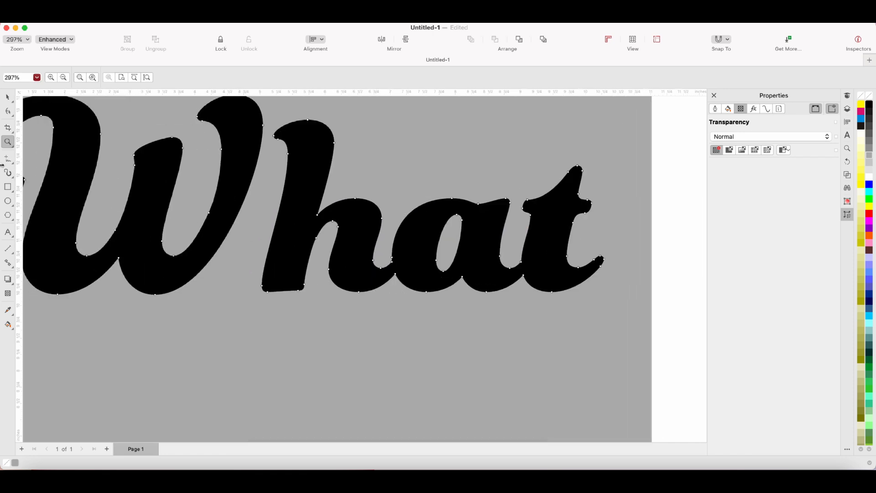
click(8, 111)
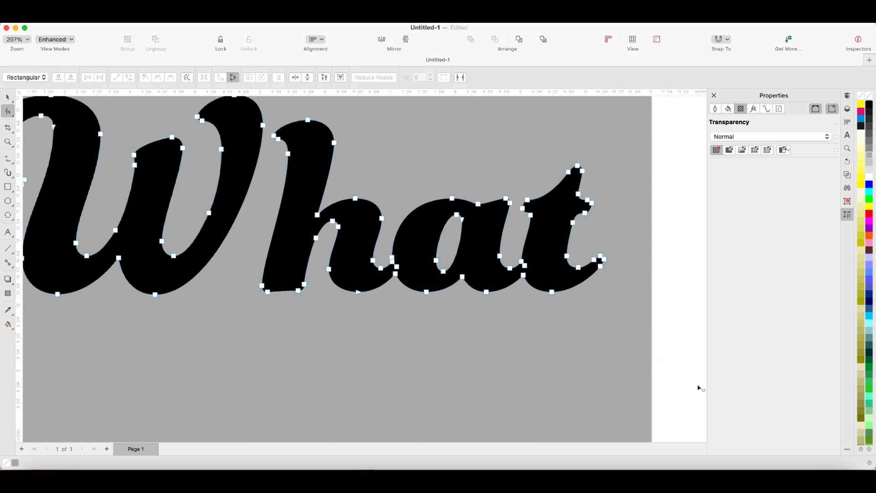
drag(689, 387, 28, 78)
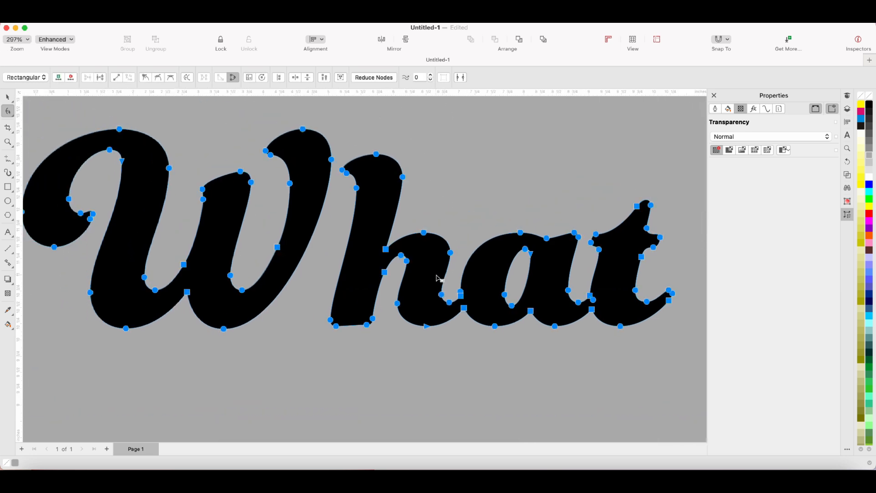
scroll(438, 277, down, 3)
scroll(438, 277, up, 3)
scroll(438, 277, left, 2)
scroll(438, 278, up, 10)
scroll(438, 278, left, 2)
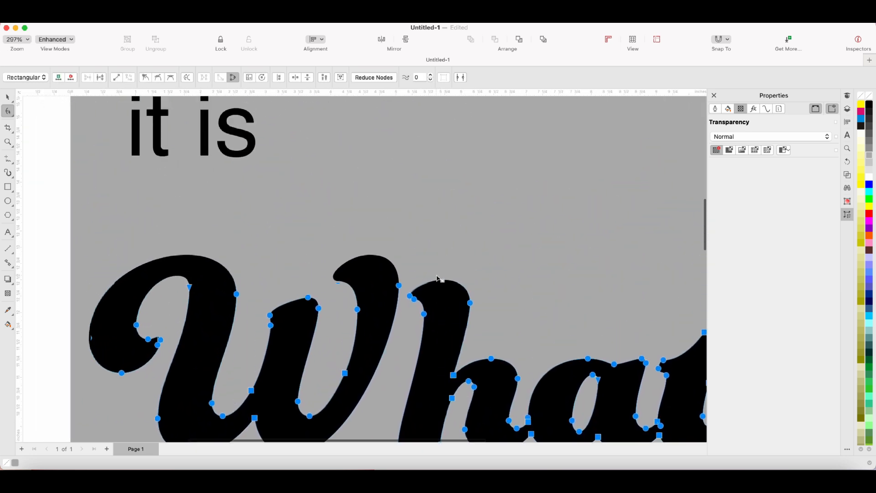
Change the font of the "it is" text to Bee Hearts
click(253, 197)
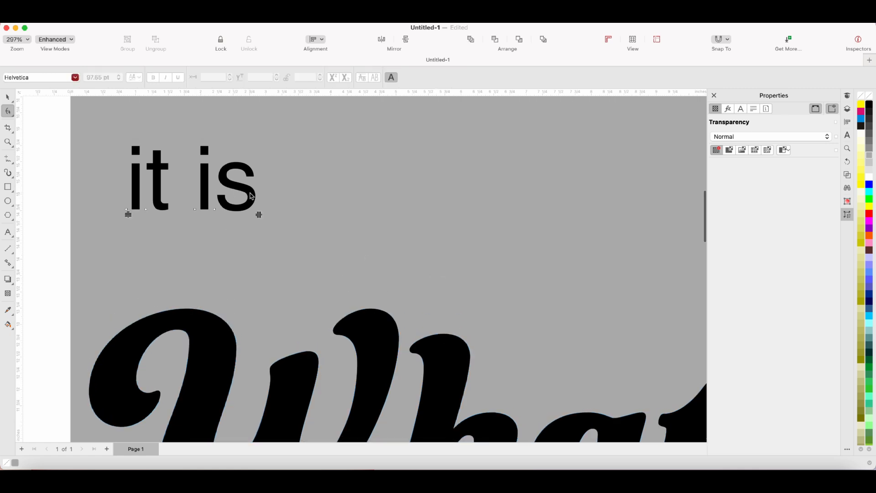
click(6, 97)
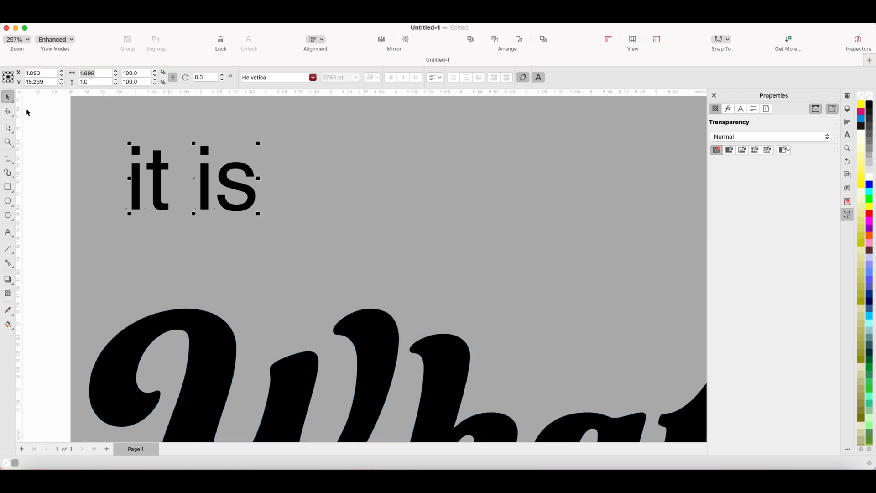
click(741, 110)
click(782, 137)
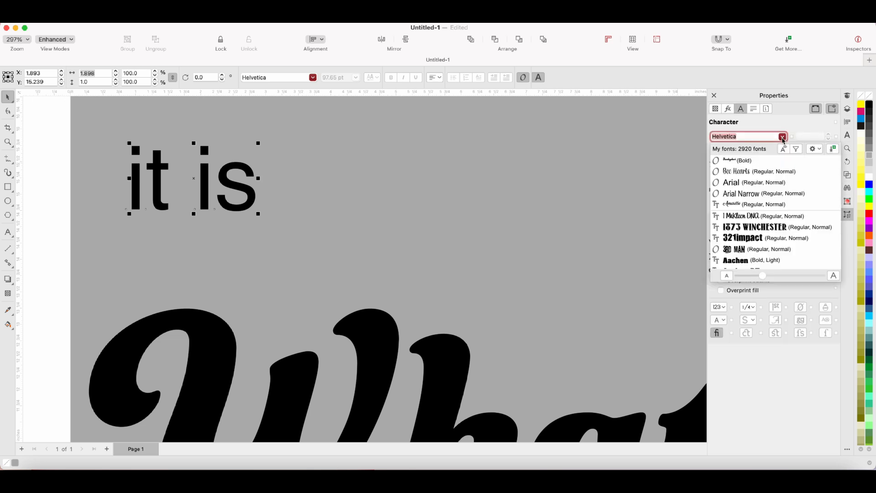
click(742, 171)
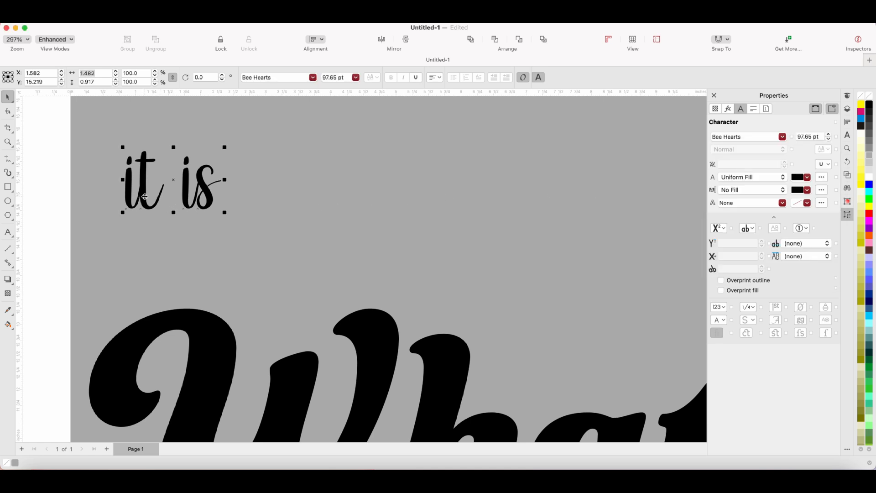
Set the height of the "it is" text to 1.0 inch, keeping its proportions
click(7, 113)
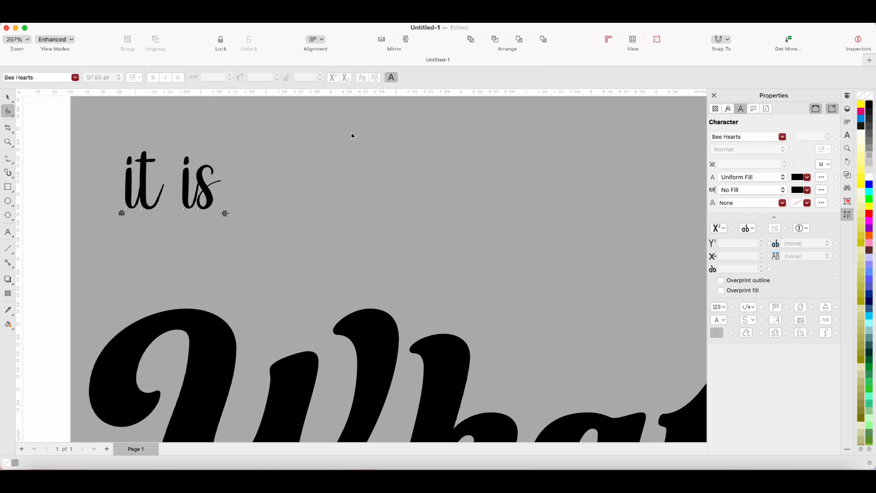
click(7, 98)
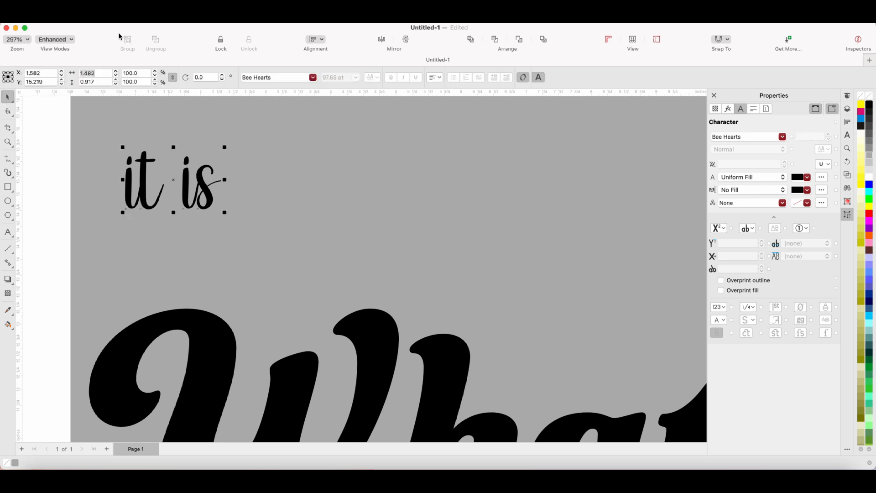
click(95, 81)
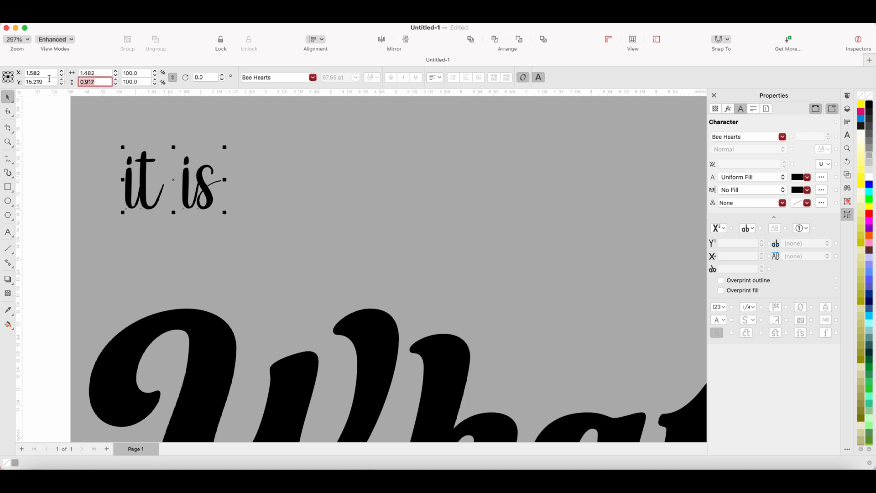
text(1.0)
key(Return)
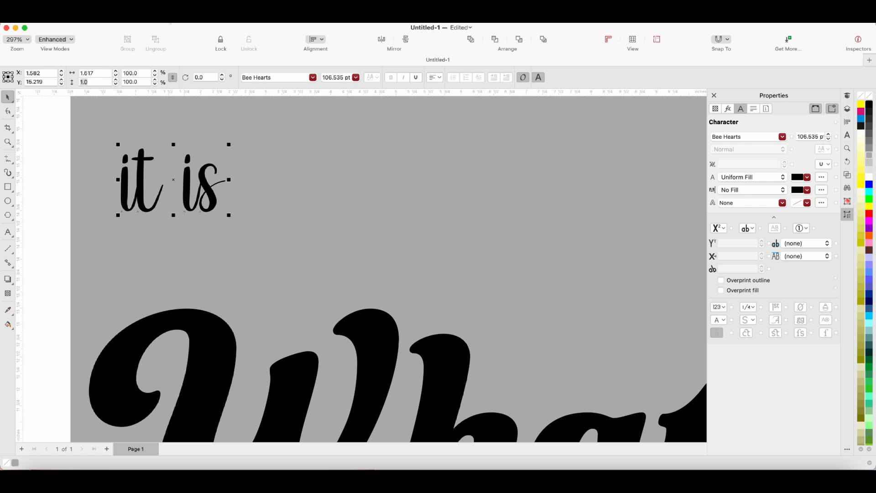
Convert the "it is" text to curves and show its nodes
click(159, 19)
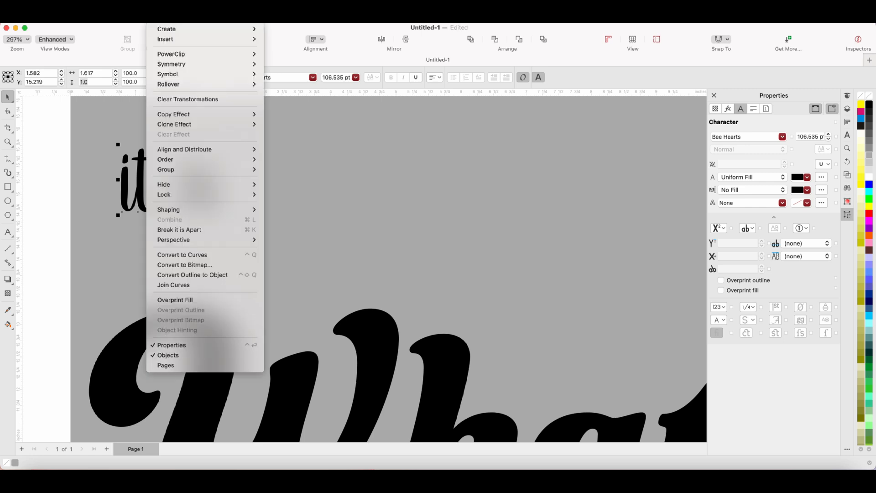
click(191, 261)
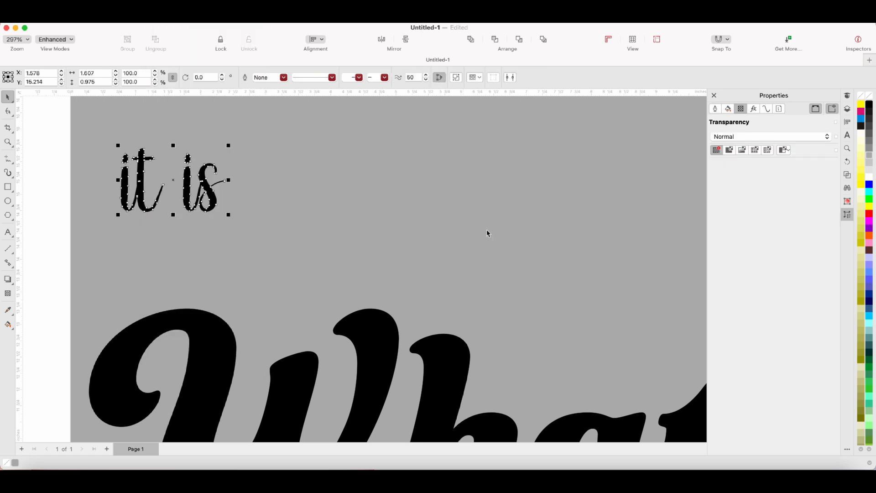
click(8, 112)
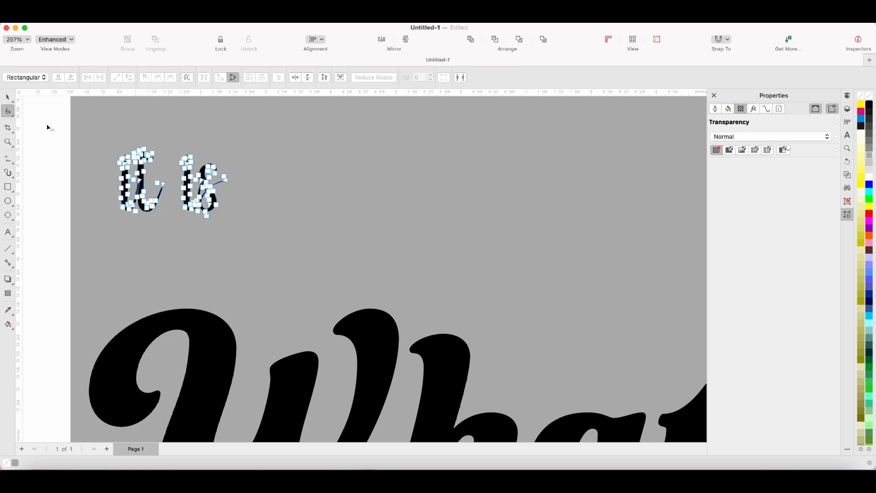
Check the overlapping letter strokes of "it is" up close and weld its curves together
click(8, 142)
click(144, 190)
click(305, 238)
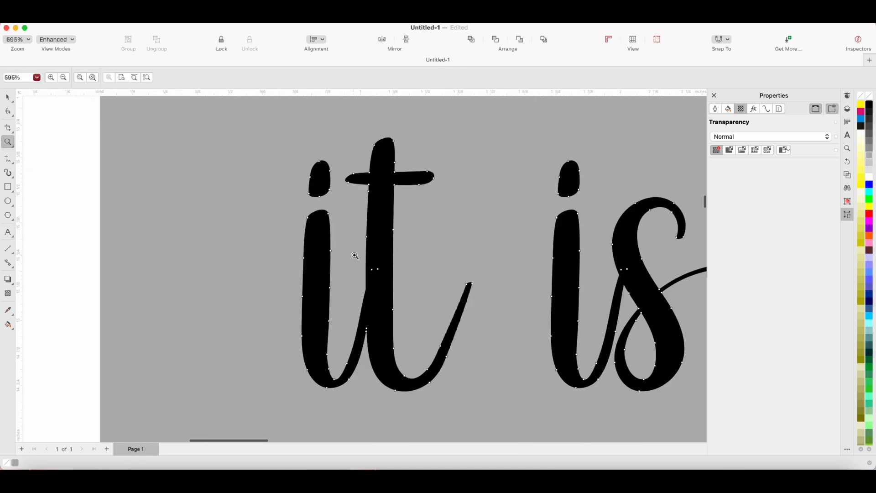
click(8, 97)
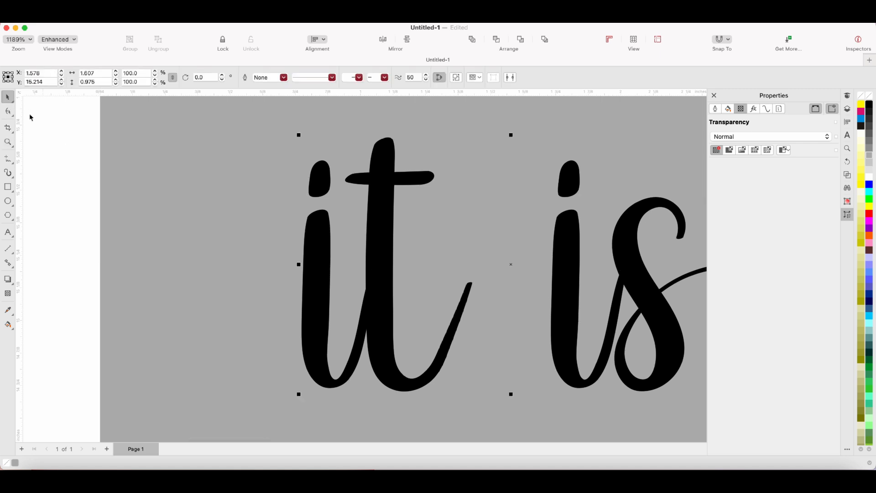
click(8, 113)
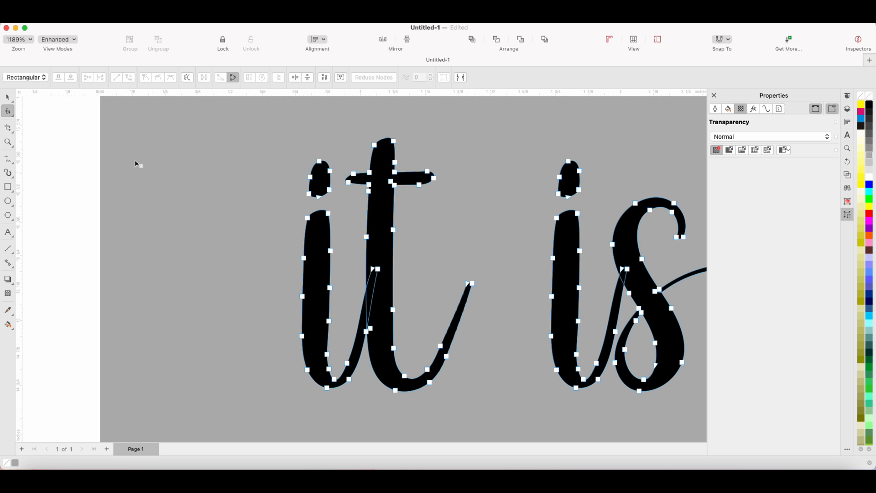
click(158, 18)
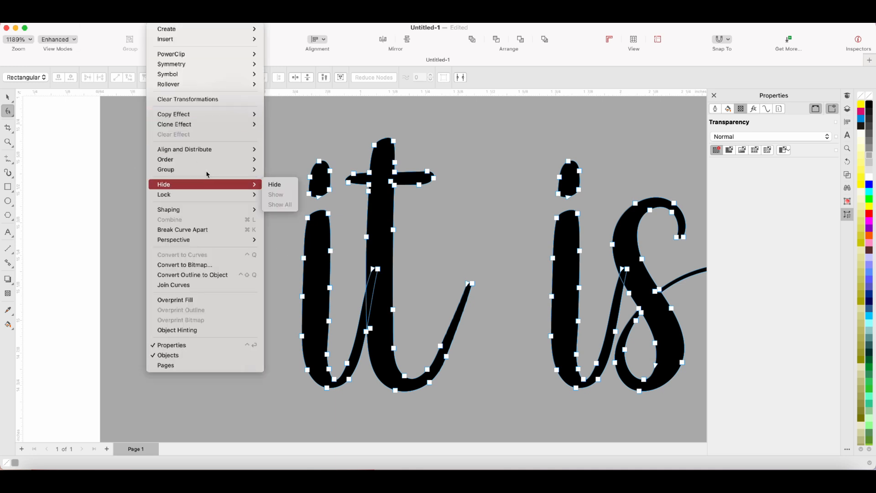
click(279, 209)
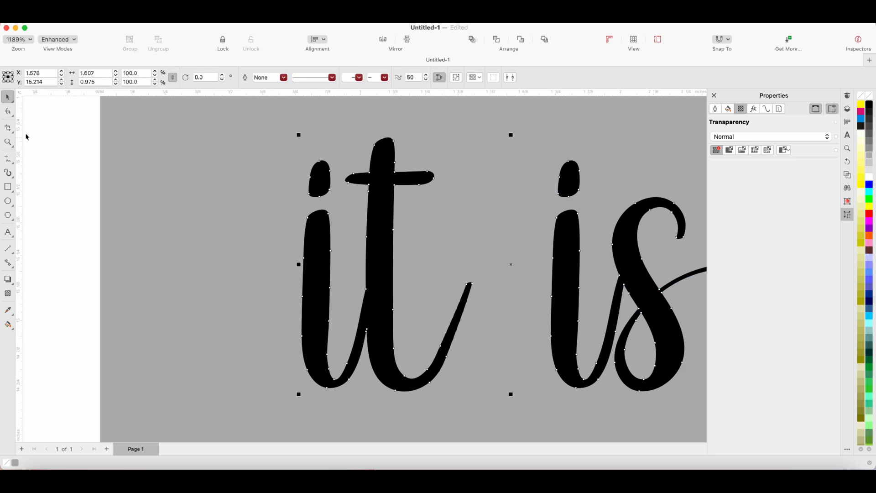
Select all nodes of the welded "it is" lettering and reduce their number
click(7, 112)
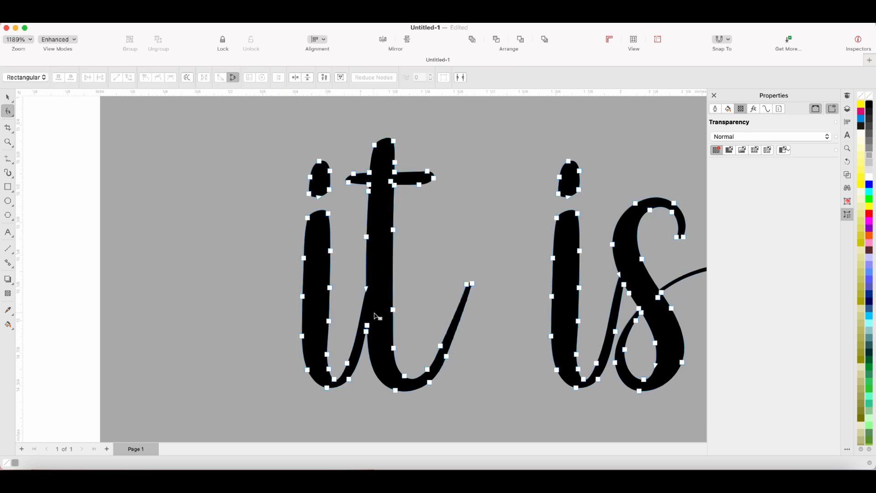
scroll(392, 301, right, 3)
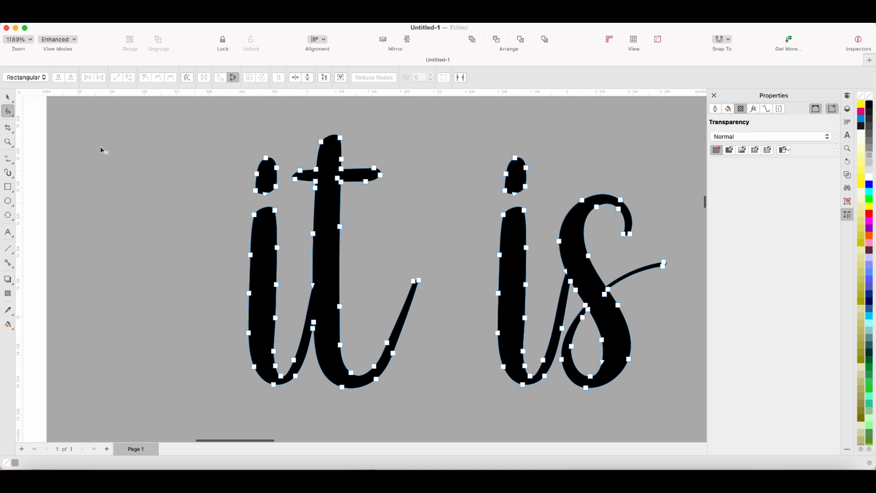
drag(197, 127, 669, 430)
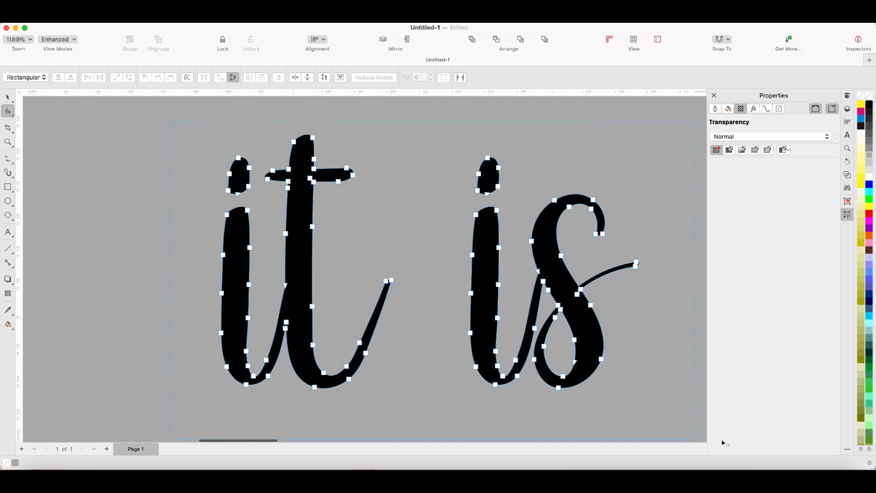
click(395, 79)
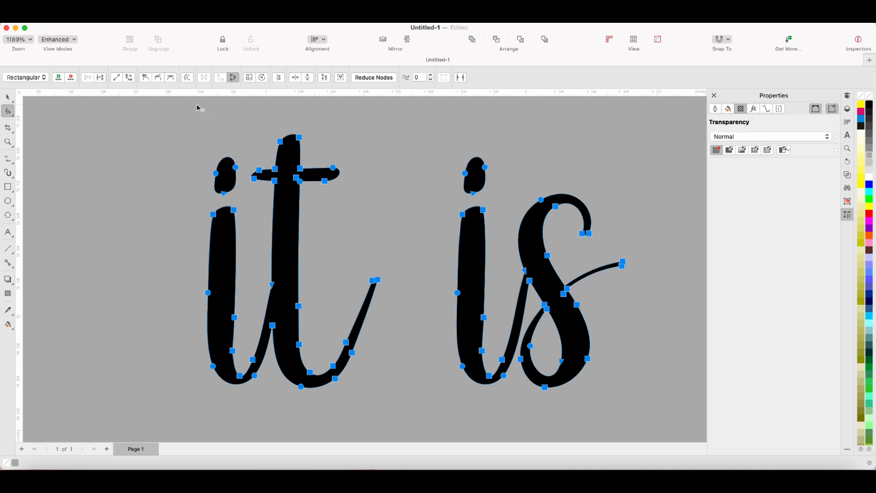
Give the "it is" lettering a 0.75 pt outline
click(8, 97)
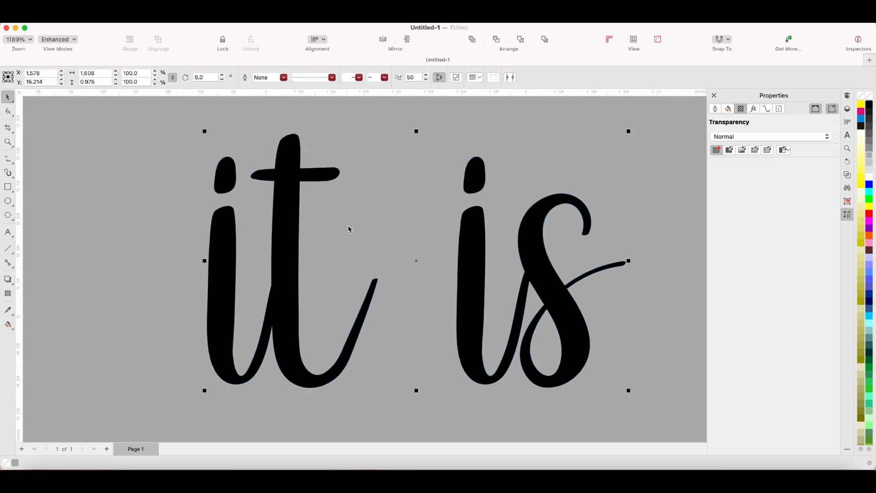
click(279, 217)
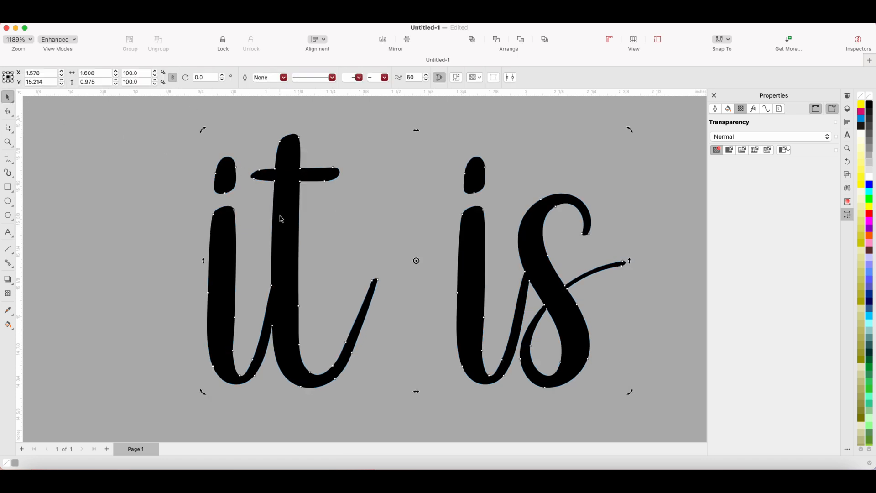
click(281, 79)
click(284, 78)
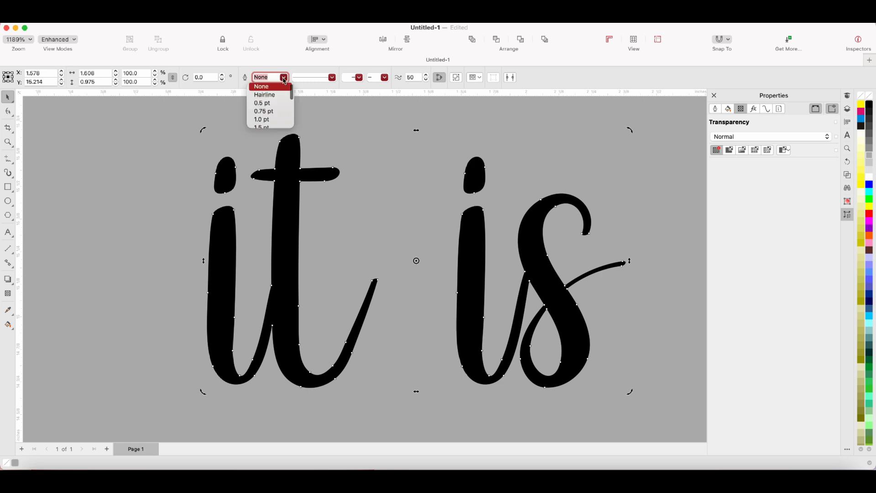
click(268, 111)
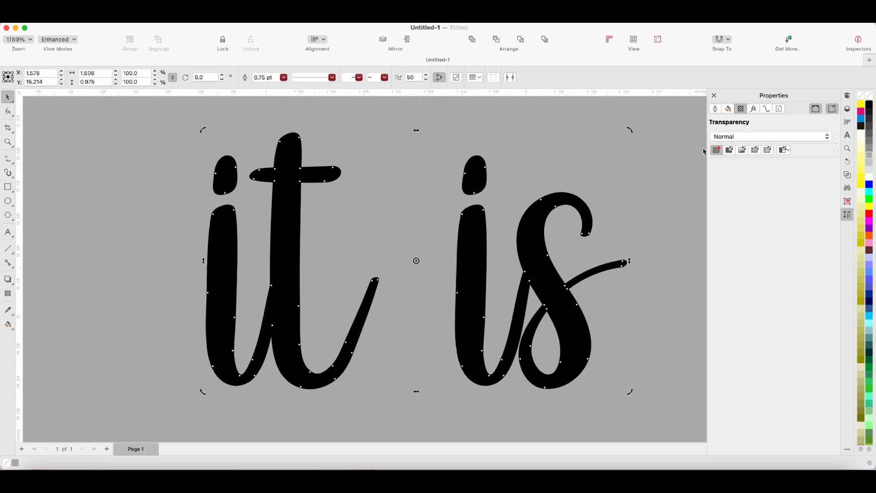
Set the "it is" outline to round corners and outside position, and place it behind the fill
click(716, 109)
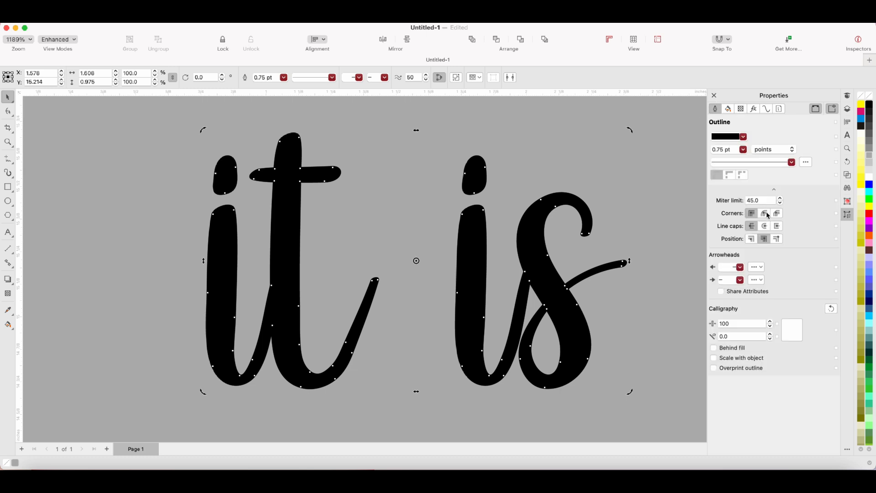
click(768, 215)
click(753, 241)
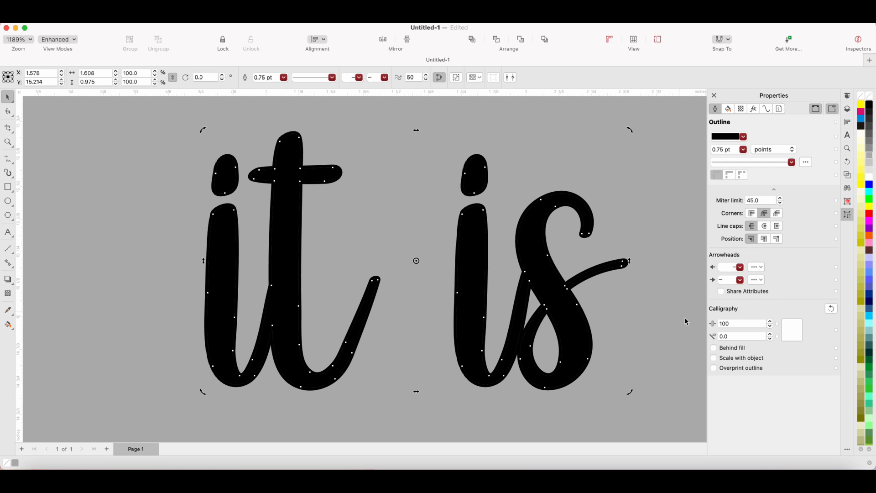
click(714, 349)
Convert the "it is" outline to an object and weld it together with the lettering's fill curve
click(158, 18)
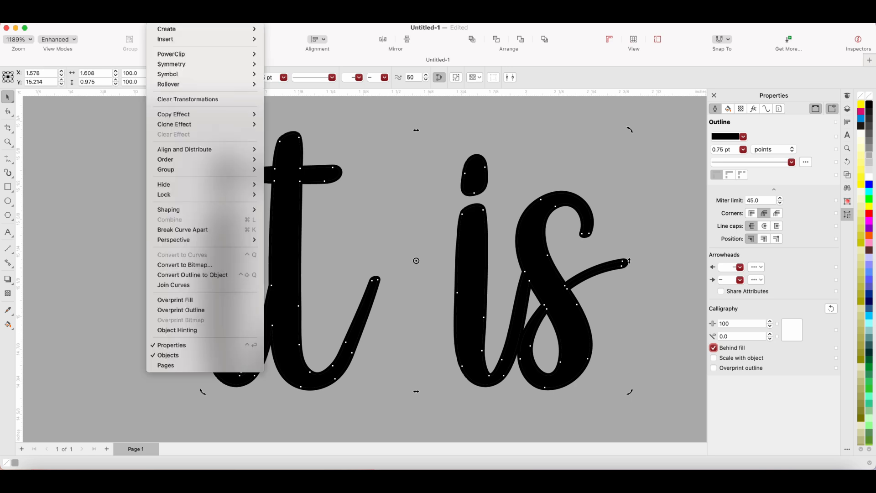
click(198, 276)
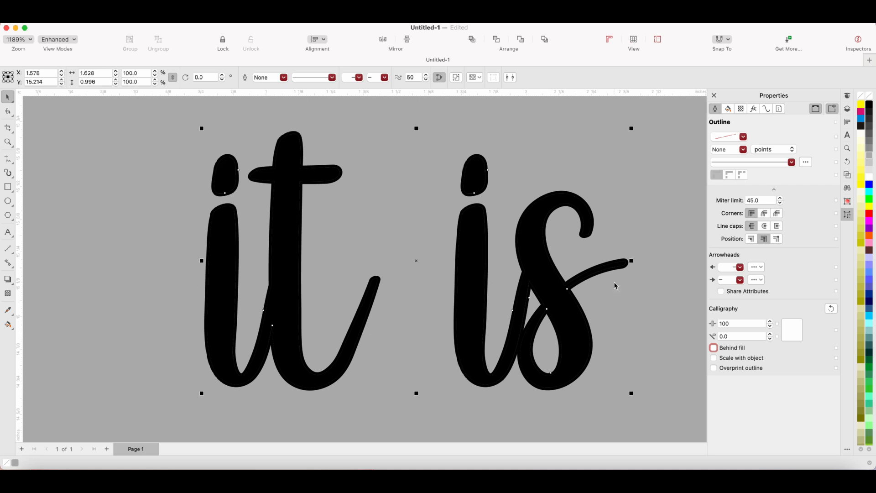
click(847, 109)
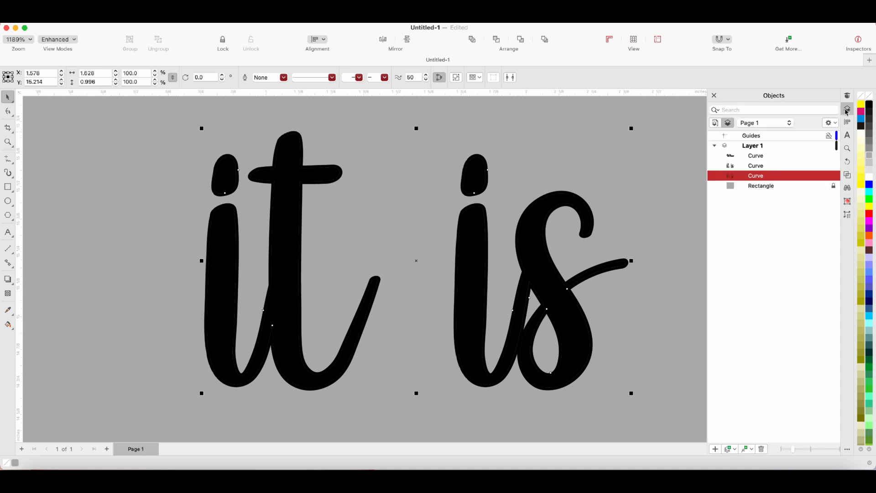
shift+click(755, 166)
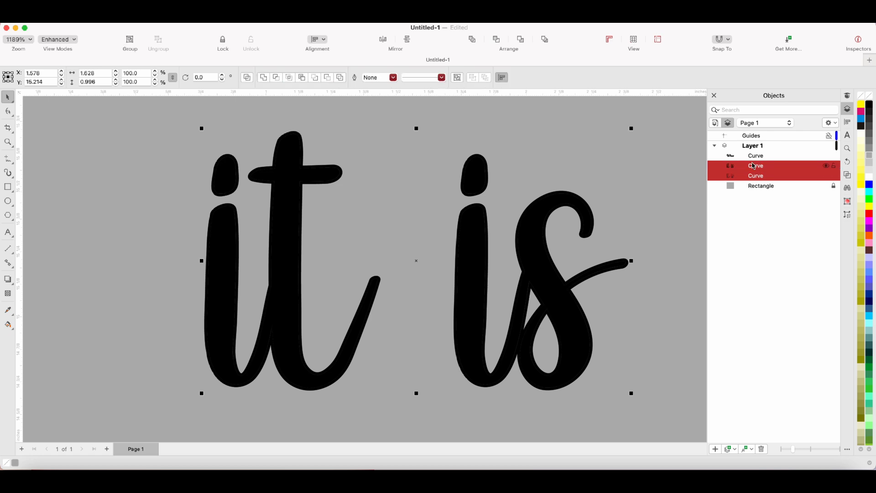
click(263, 78)
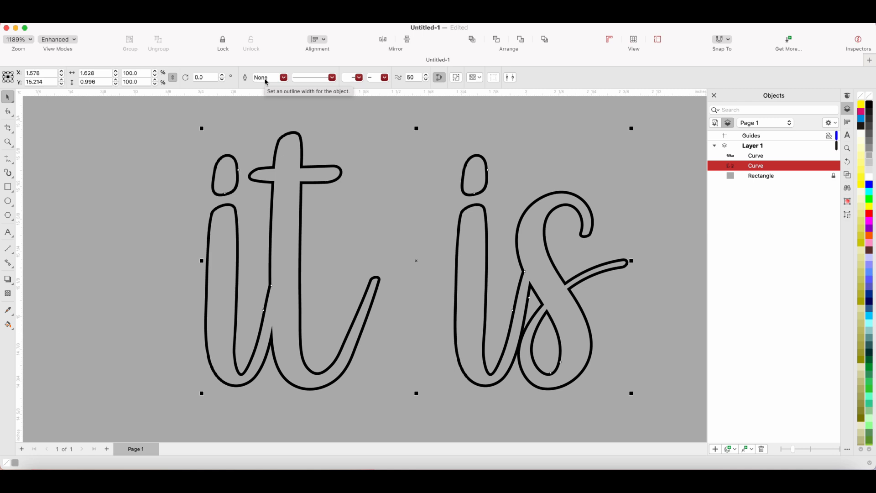
key(super+z)
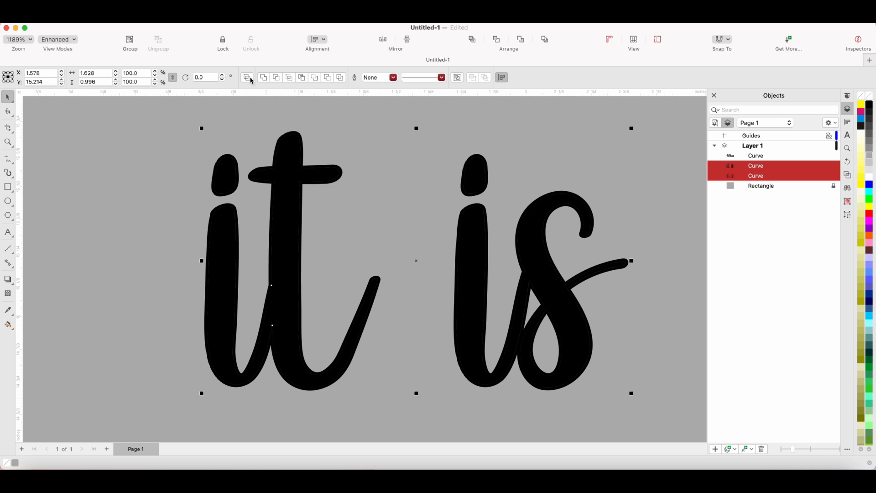
click(247, 78)
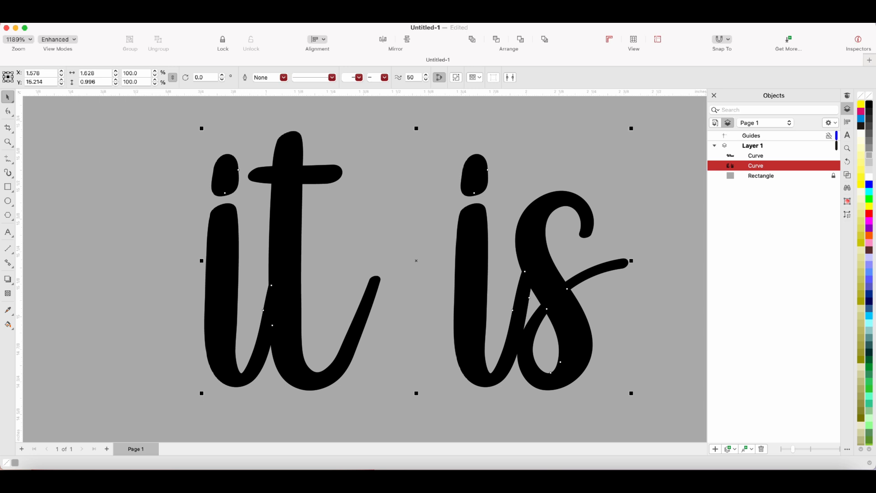
Weld the merged "it is" curve once more on its own
click(160, 19)
mouse_move(209, 209)
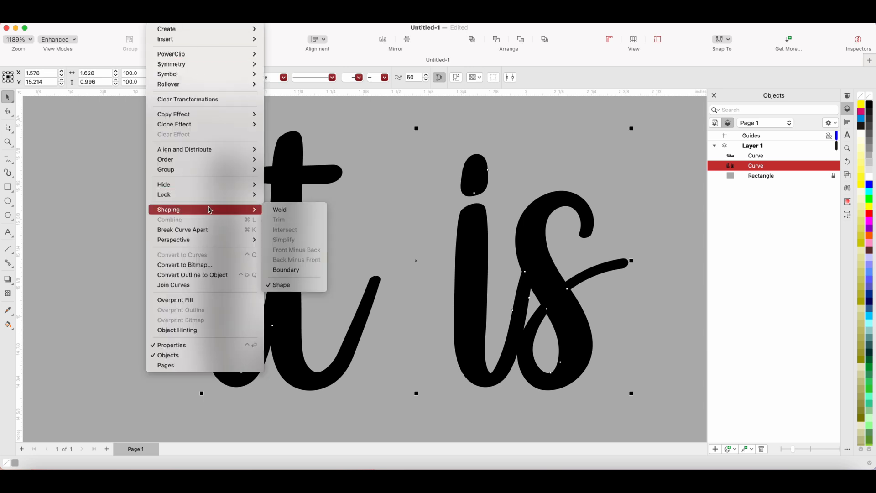
click(279, 210)
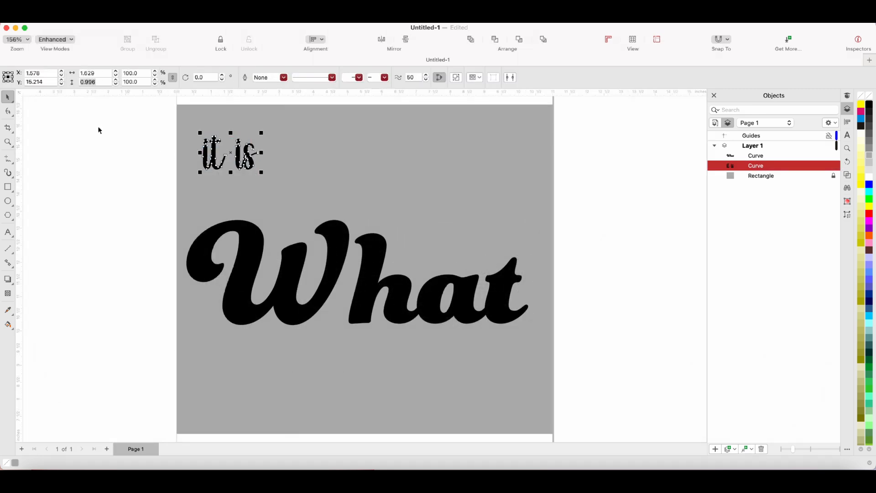
Duplicate the welded "it is" lettering in place by copy and paste, and hide the duplicate
right_click(214, 151)
click(231, 193)
right_click(121, 185)
click(151, 245)
click(826, 156)
Copy the "What" lettering curve
click(243, 255)
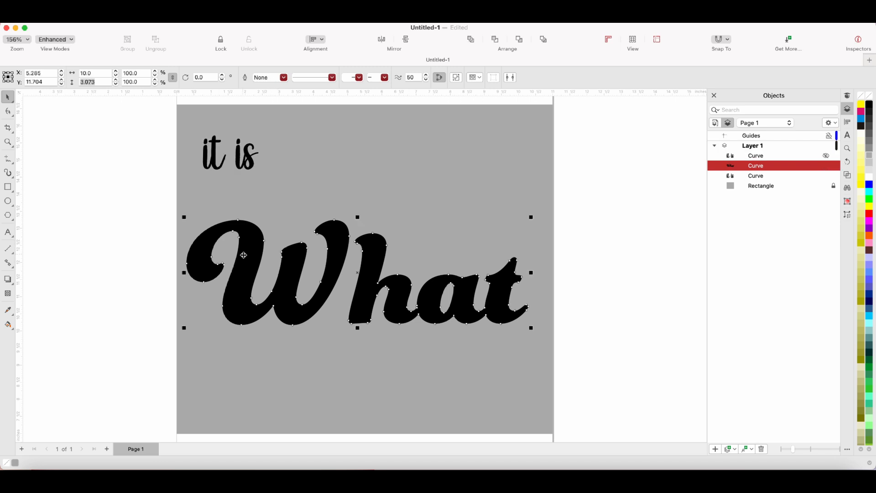
right_click(243, 255)
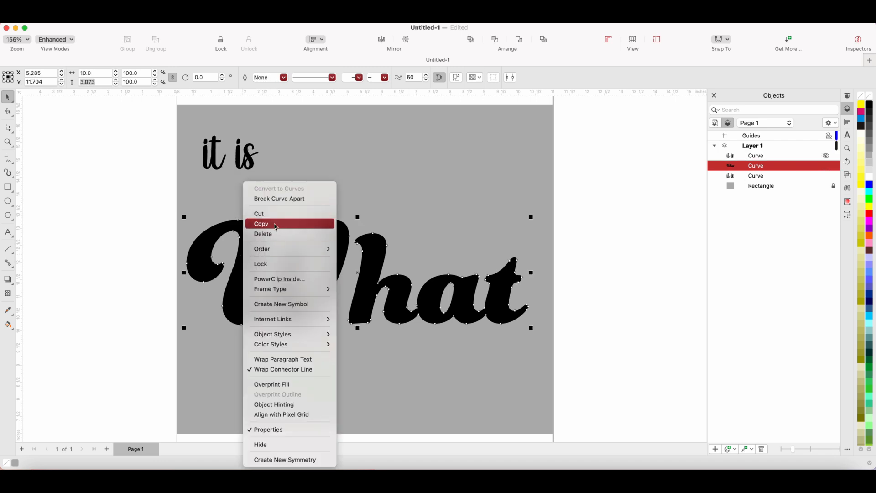
click(255, 223)
right_click(82, 209)
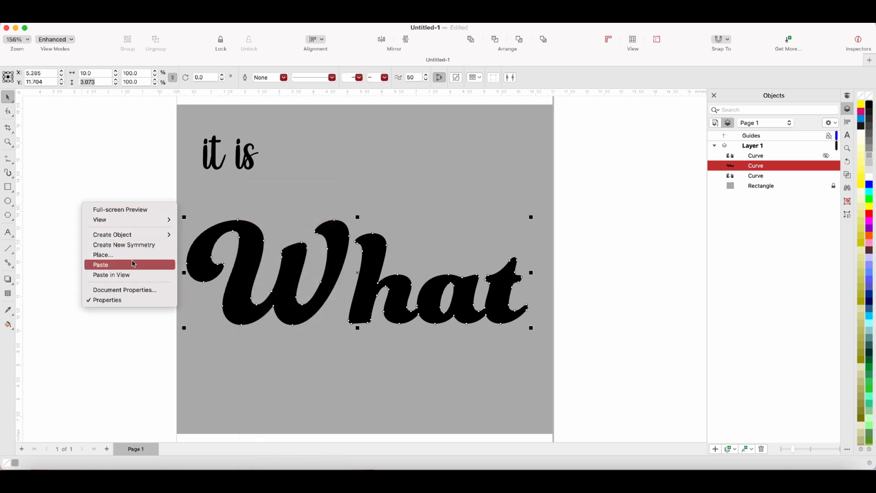
click(133, 257)
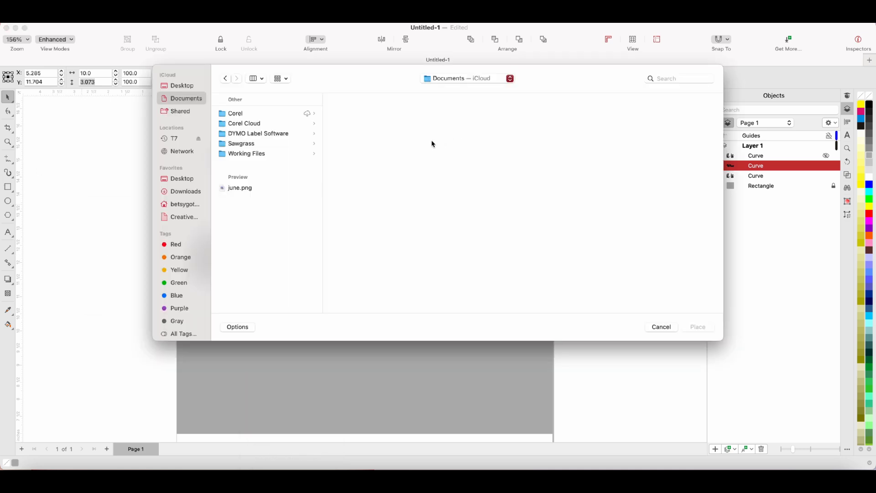
click(672, 328)
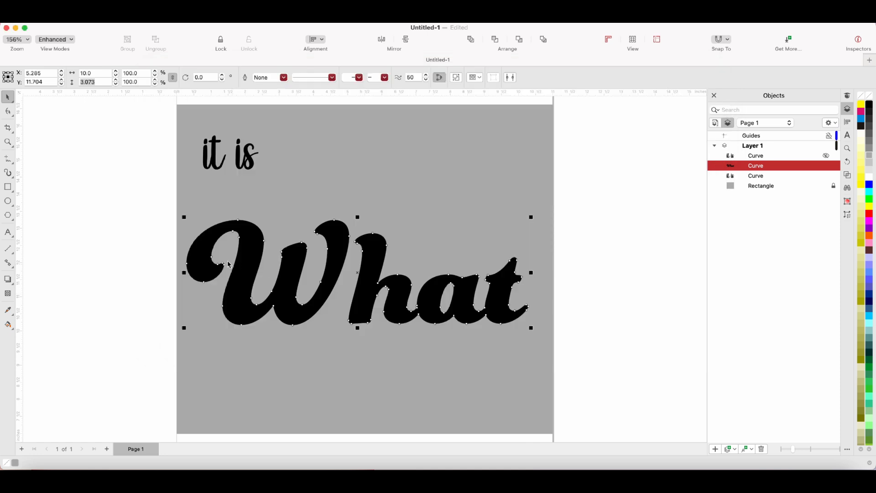
Paste a duplicate of "What" in place and hide it, and paste a second visible duplicate
right_click(78, 247)
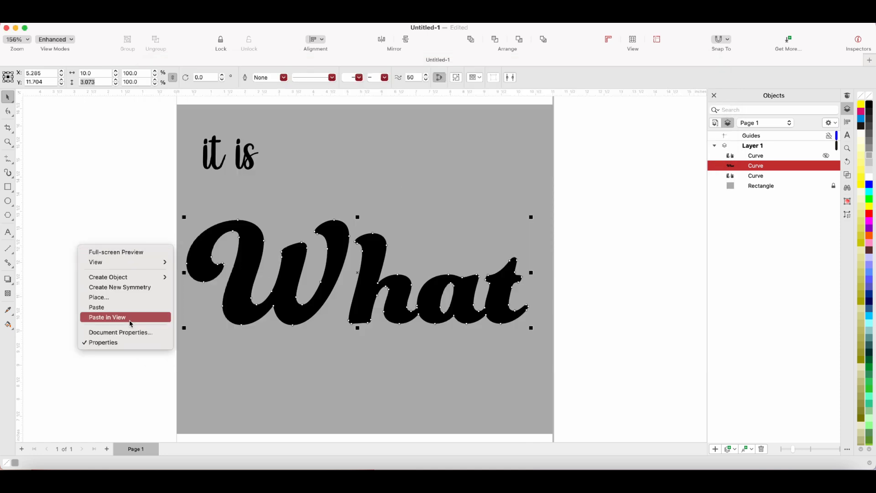
click(116, 308)
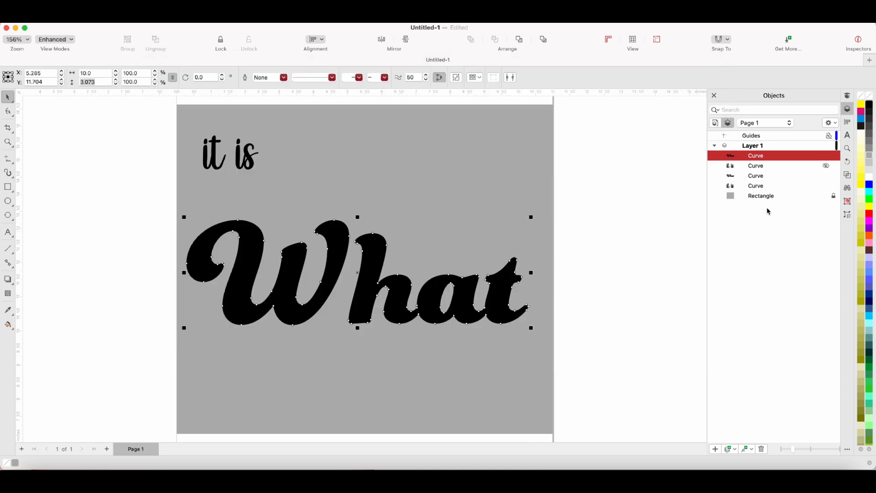
click(826, 155)
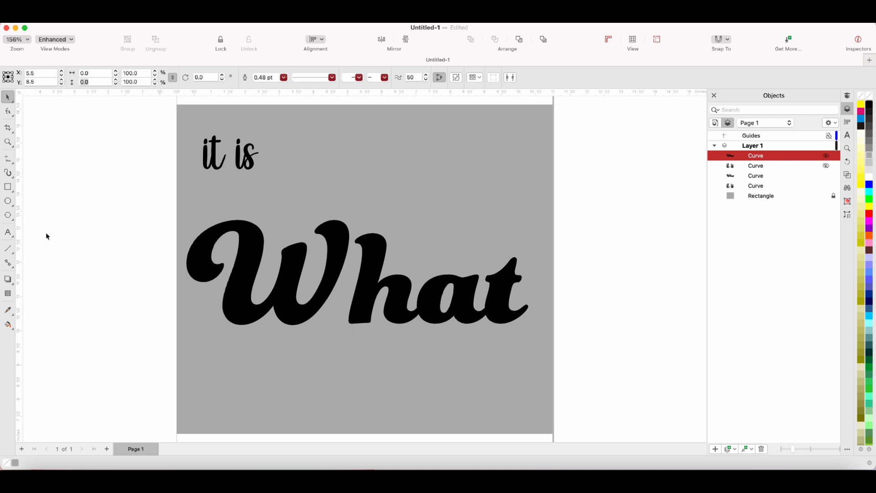
right_click(77, 225)
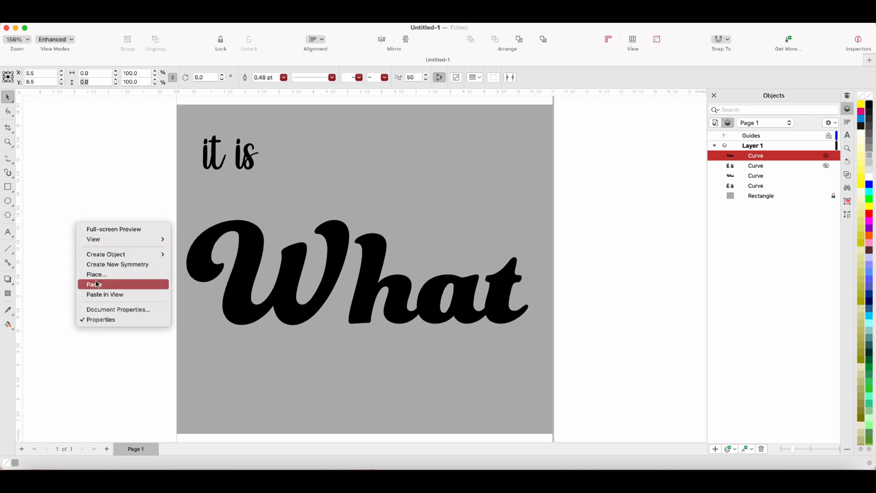
click(99, 284)
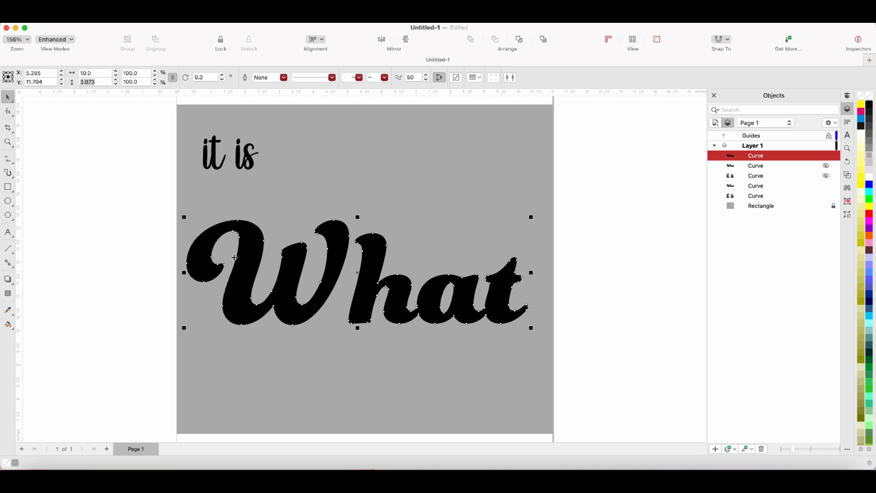
Set the height of the visible "it is" lettering to 1
click(256, 165)
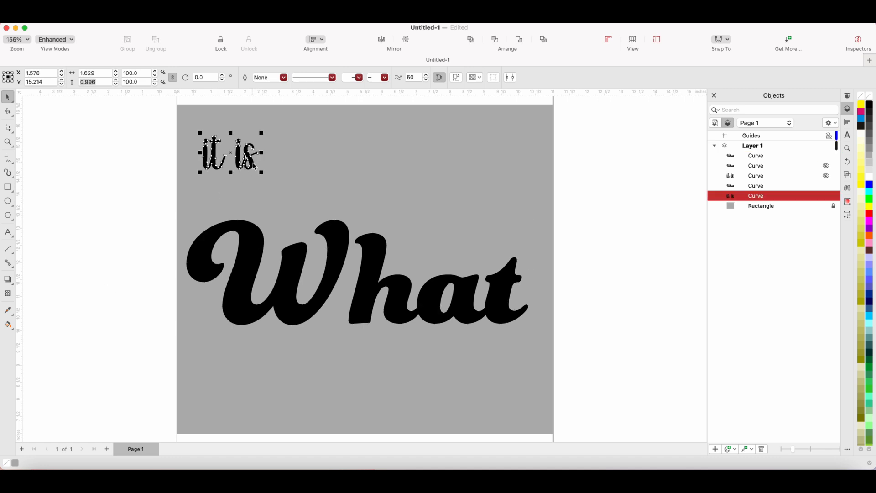
click(89, 81)
text(1)
key(Return)
Fill the topmost "What" duplicate with light cyan and hide it
click(755, 187)
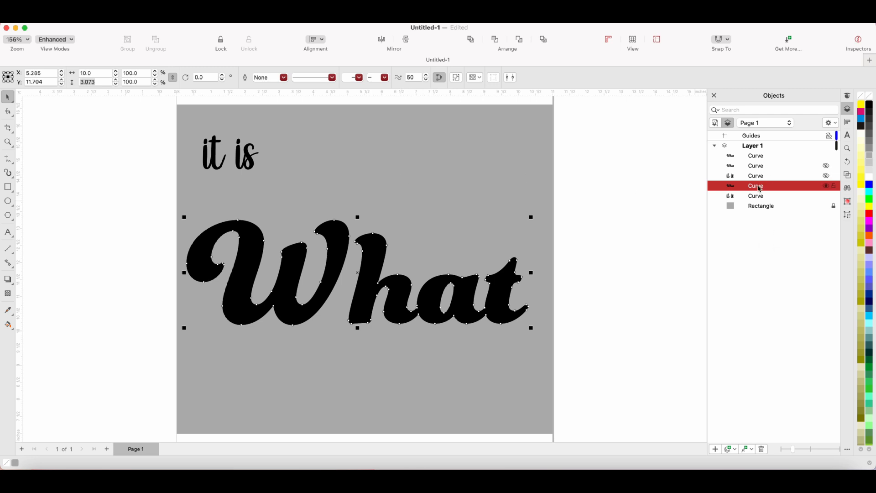
drag(760, 189, 750, 156)
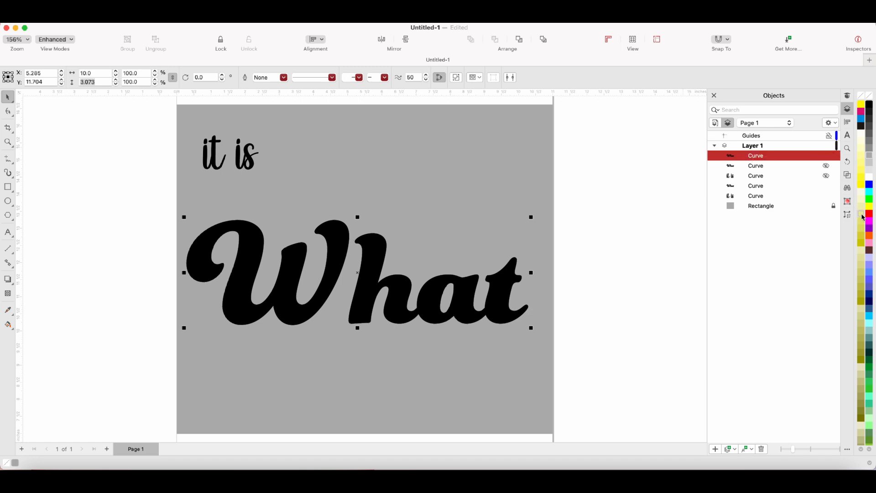
click(870, 324)
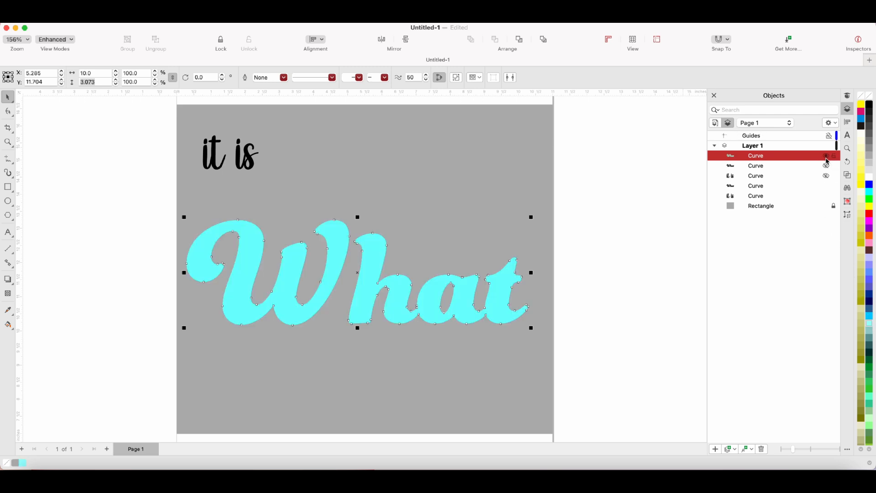
click(827, 157)
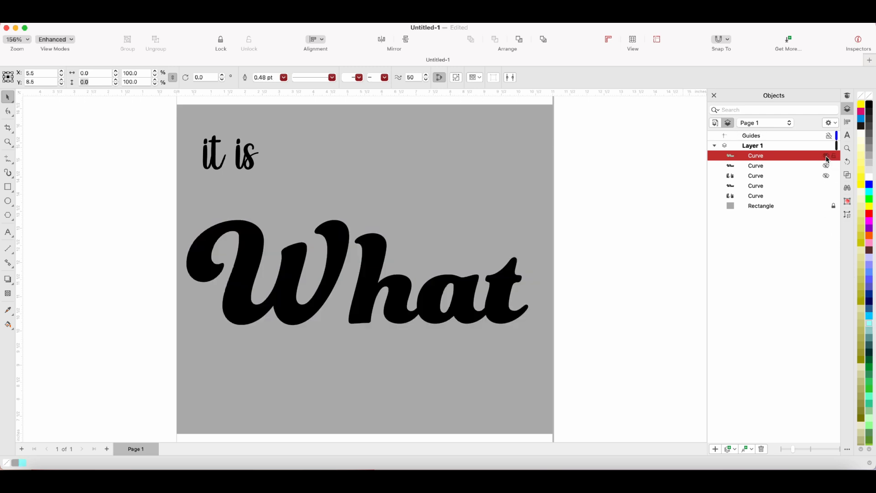
Examine the nodes of the black "What" curve, especially at the end of the W's curl
click(500, 307)
click(7, 112)
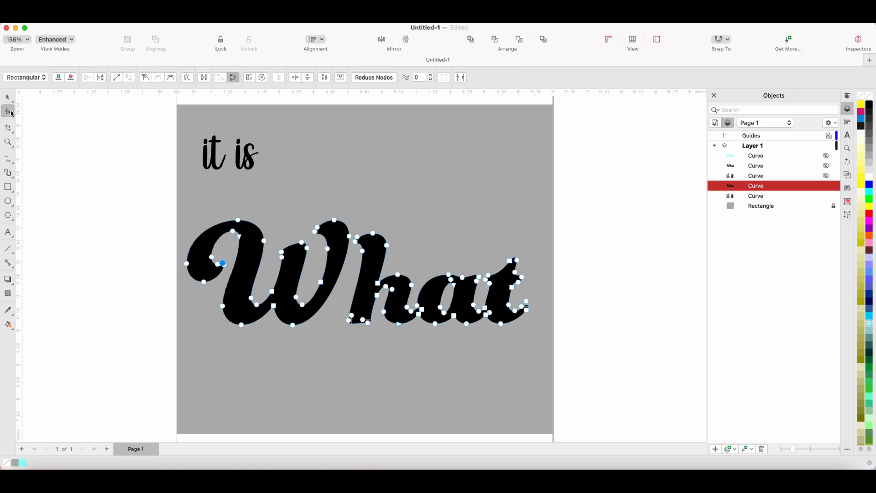
click(223, 266)
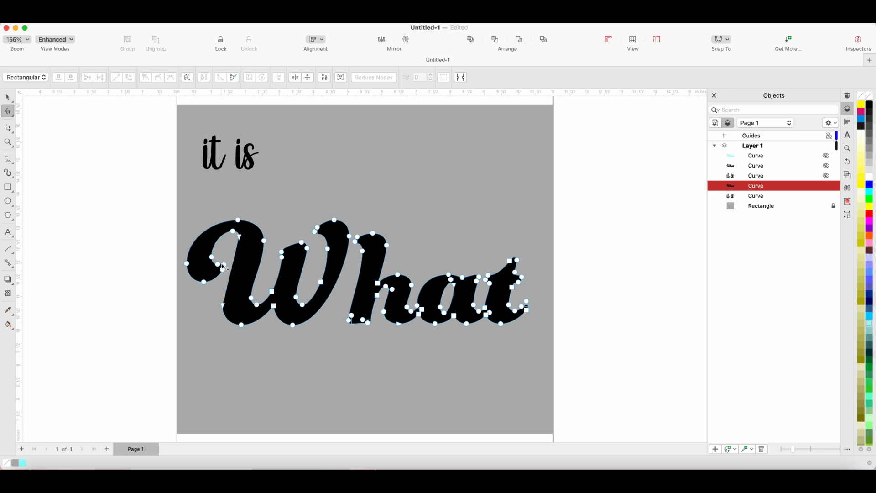
click(223, 266)
click(6, 97)
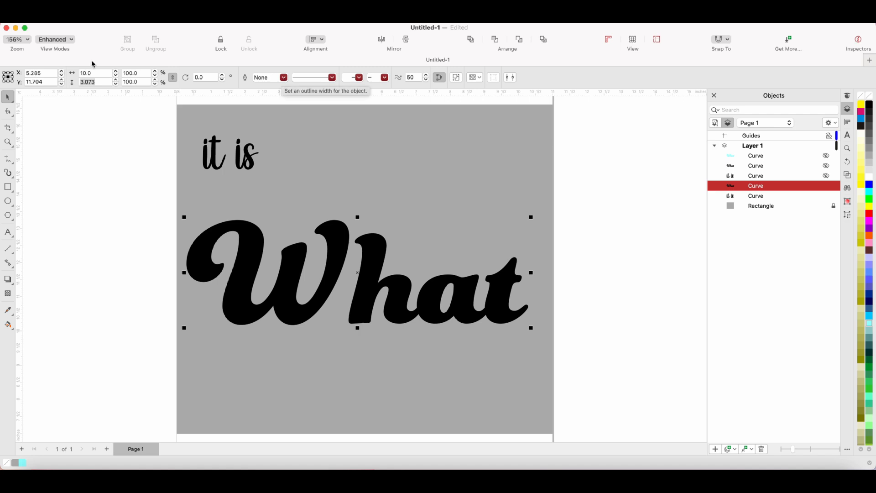
Weld the black "What" lettering curve on its own
click(160, 18)
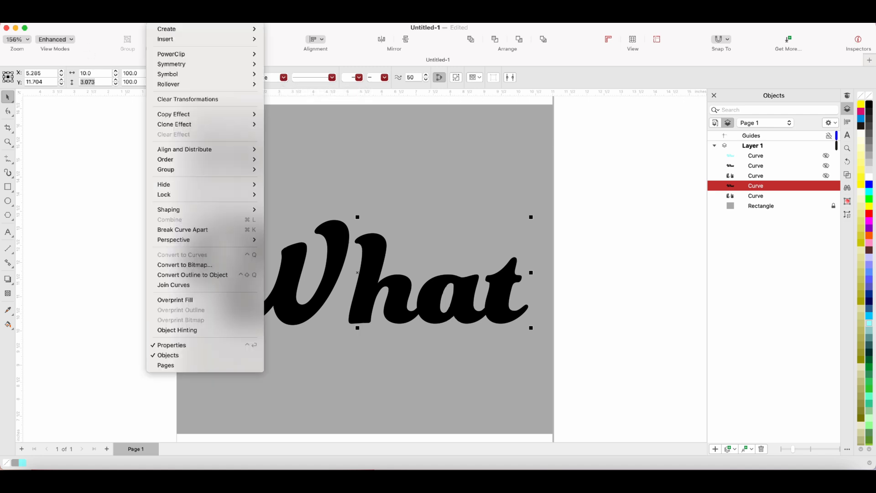
mouse_move(253, 209)
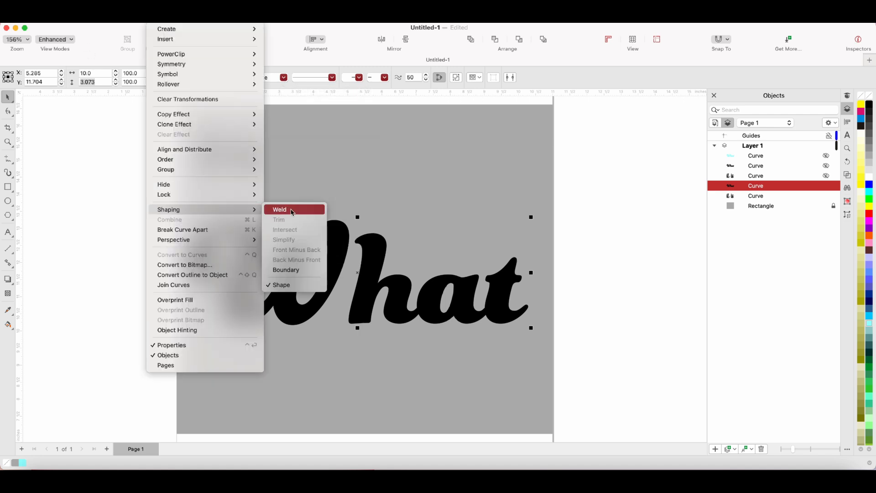
click(292, 211)
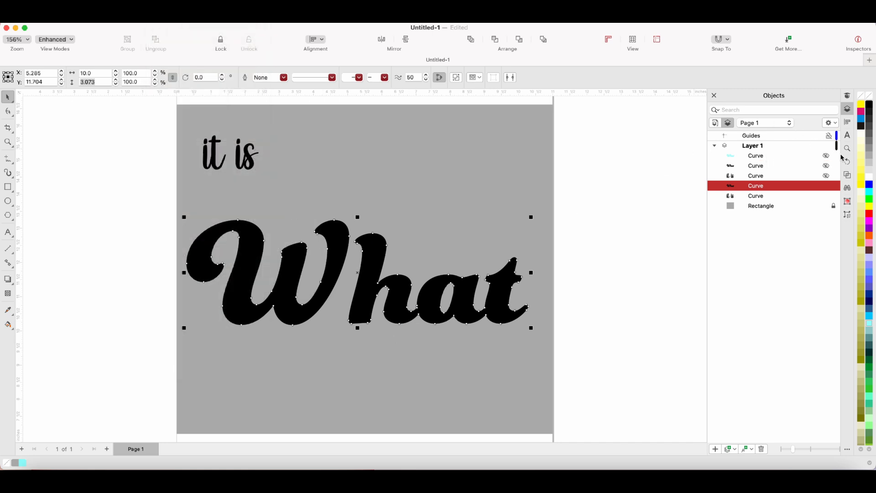
Show the cyan "What" duplicate over the black lettering and weld its curve
click(826, 156)
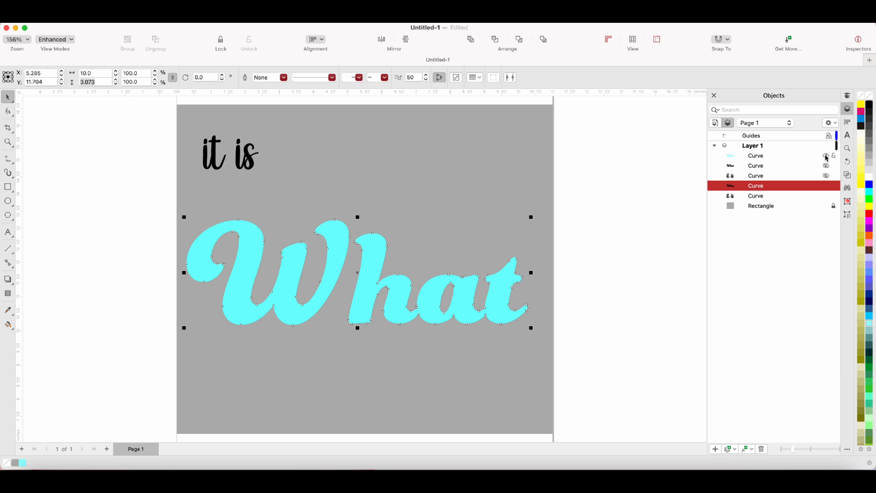
click(826, 156)
click(827, 156)
click(360, 312)
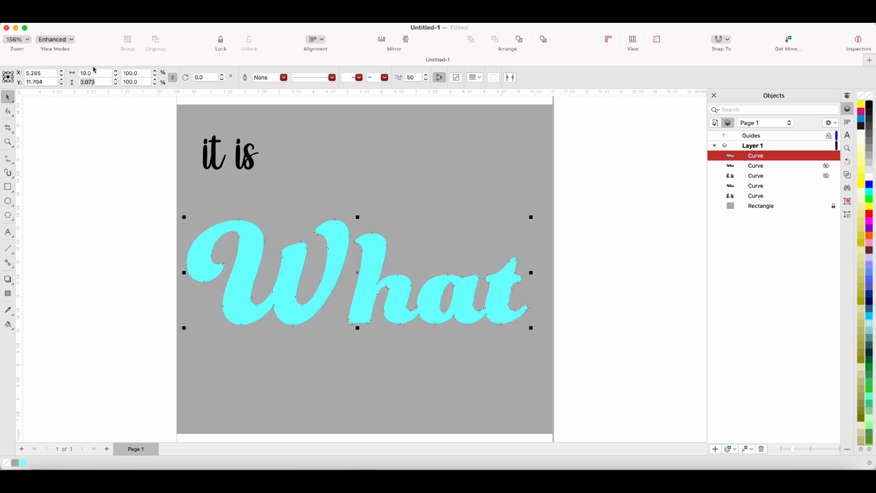
click(159, 19)
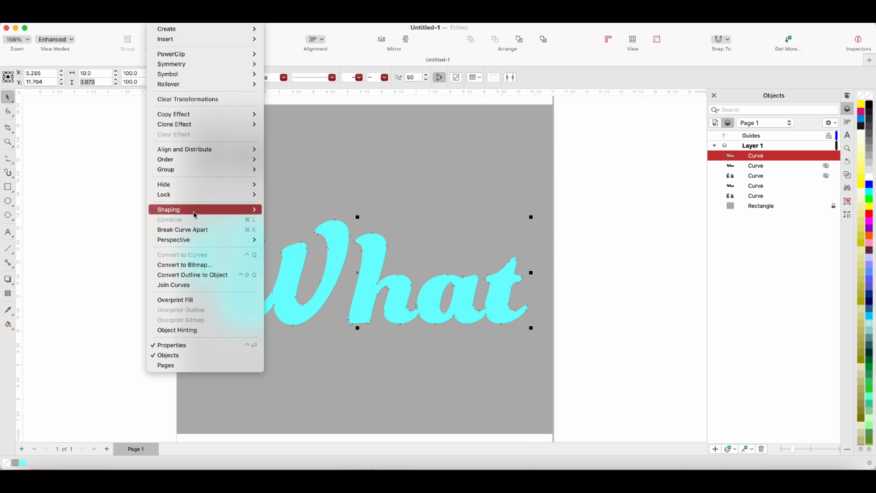
mouse_move(195, 212)
click(276, 210)
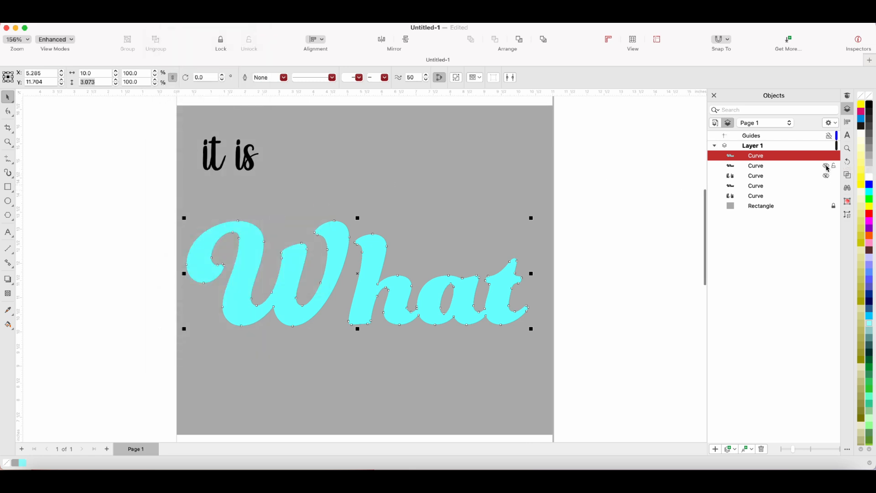
Hide the cyan "What" duplicate, weld the black "What" duplicate beneath it on its own, and hide that one too
click(763, 167)
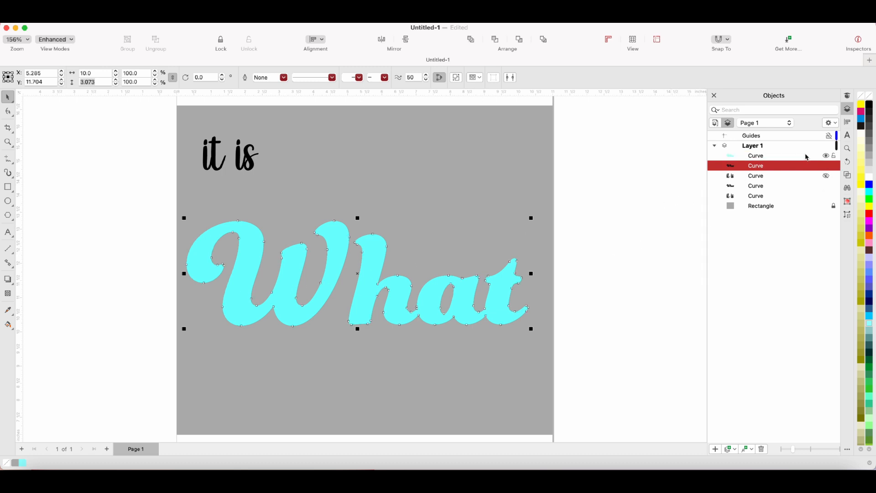
click(826, 157)
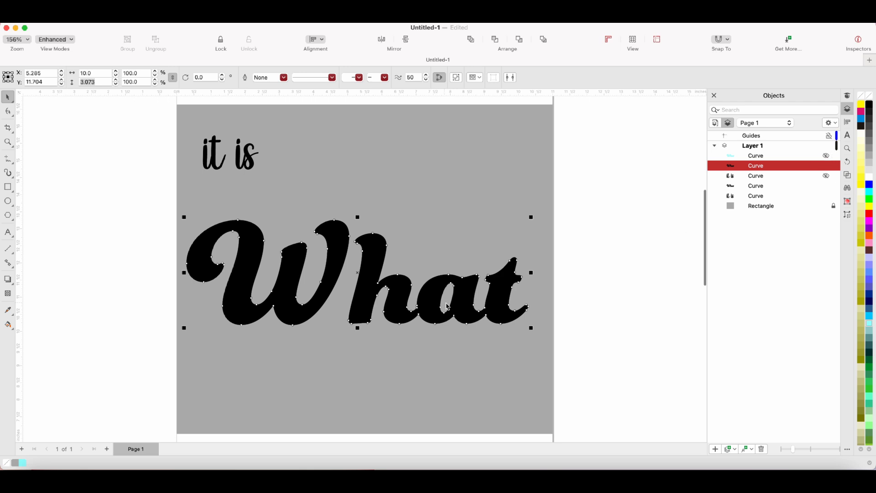
click(508, 298)
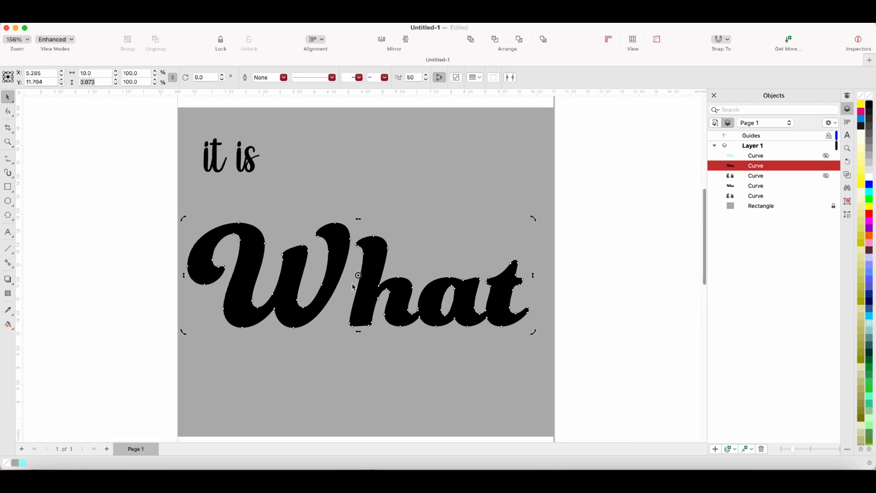
click(164, 20)
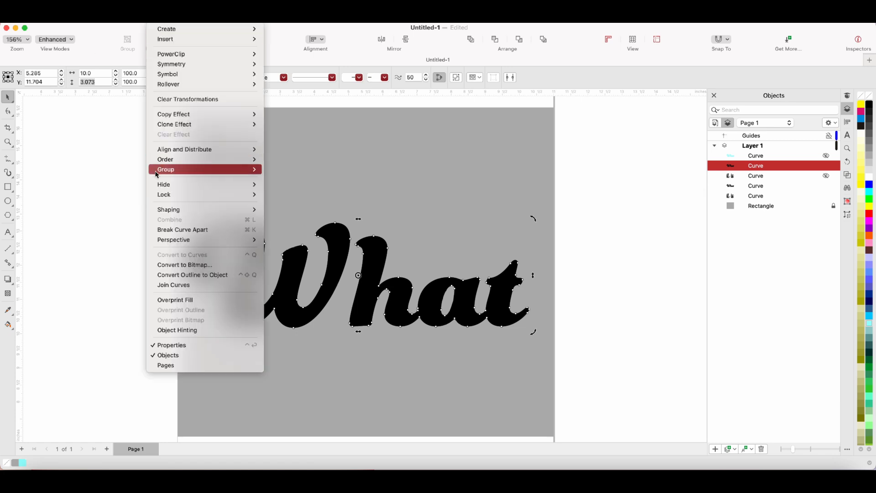
mouse_move(185, 211)
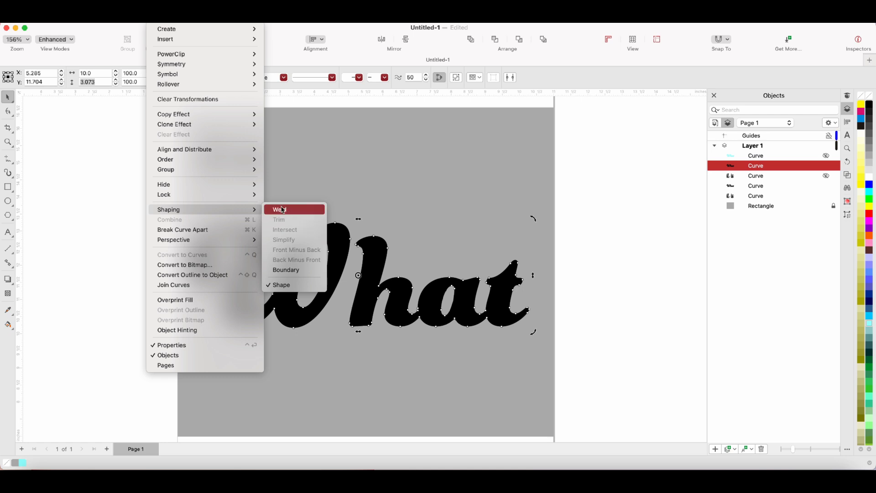
click(281, 209)
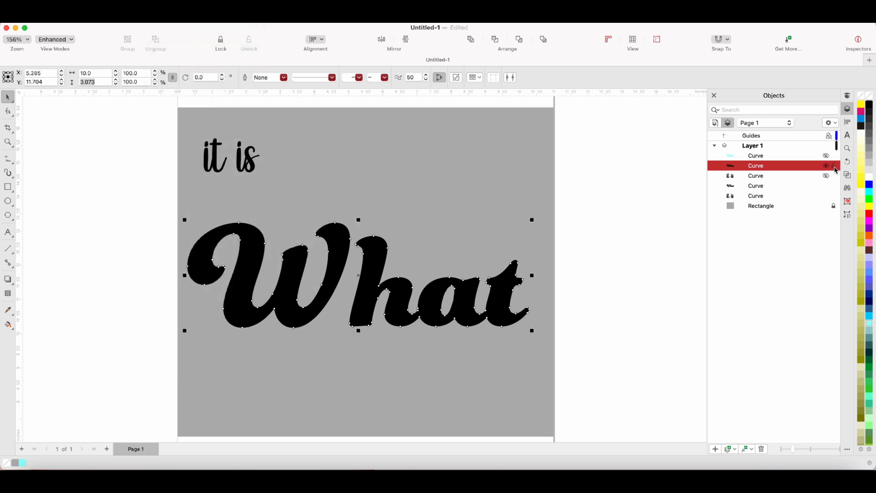
click(826, 166)
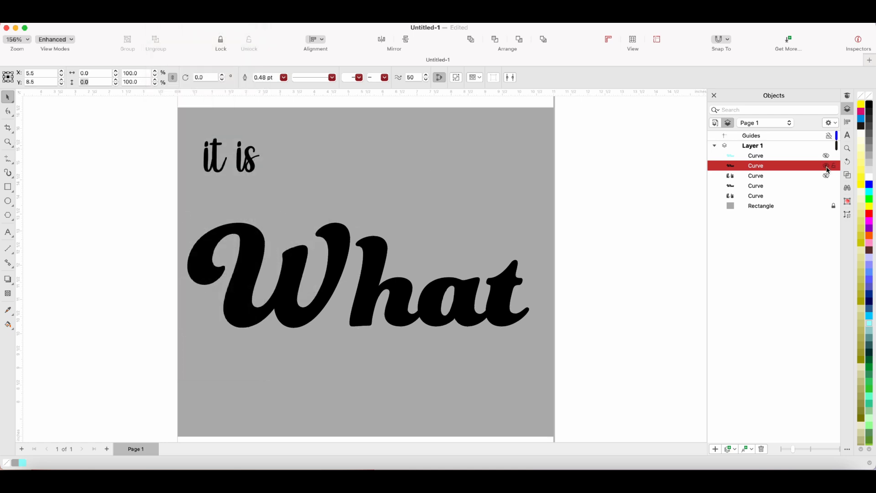
Examine the nodes of the remaining visible black "What" curve
click(760, 156)
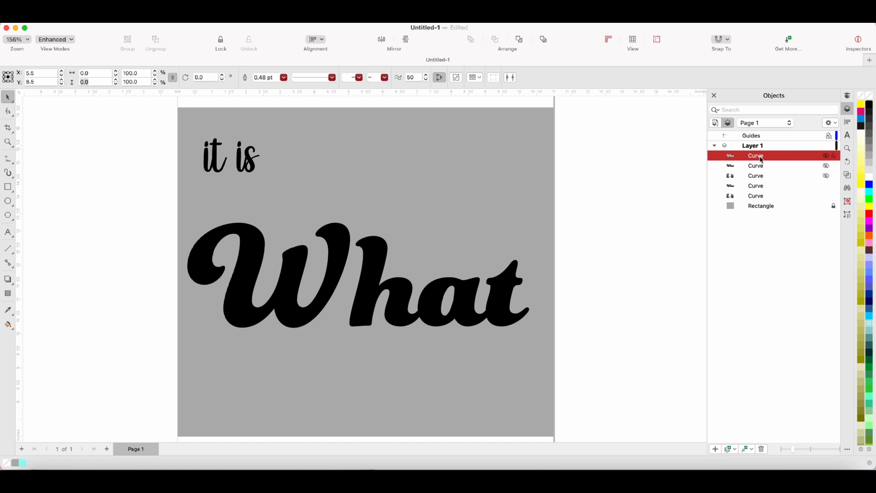
click(761, 187)
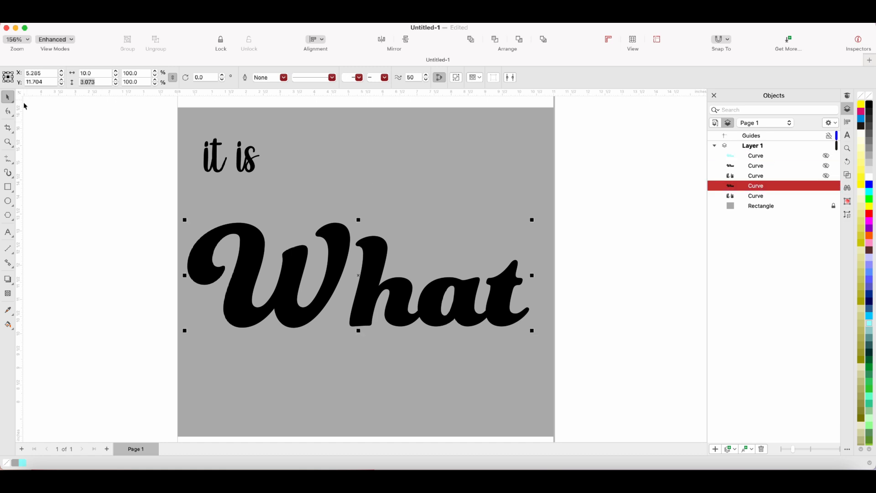
click(8, 112)
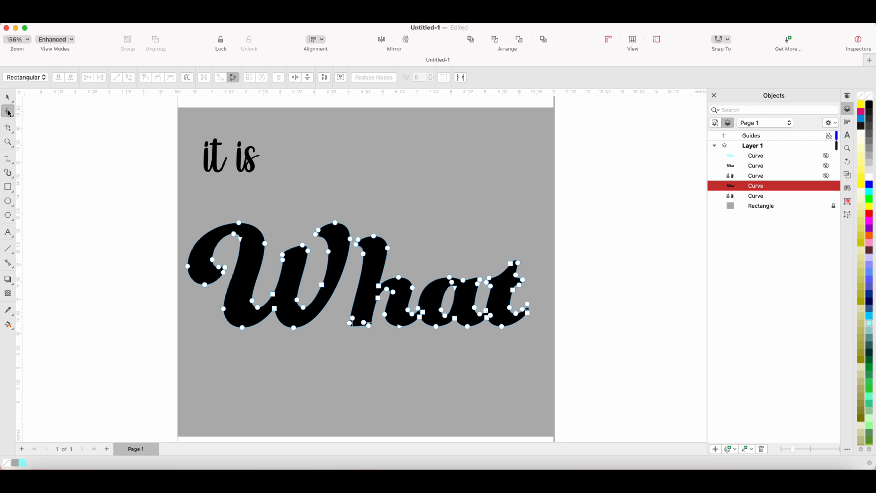
click(8, 97)
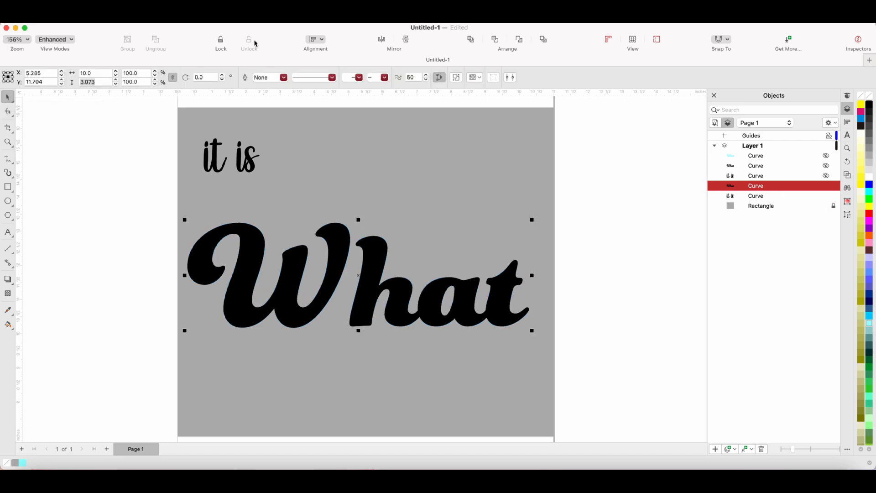
Give the visible black "What" curve a 12 pt outline with rounded corners
click(283, 77)
scroll(261, 99, down, 3)
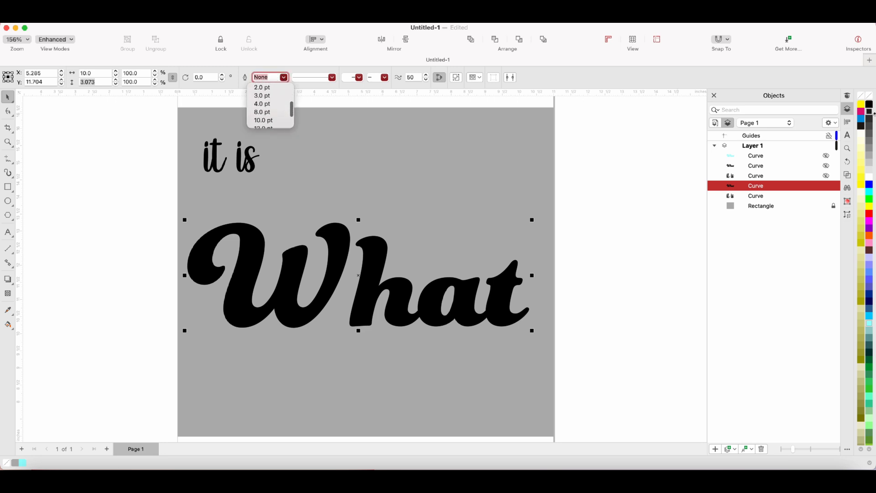
click(851, 213)
click(849, 215)
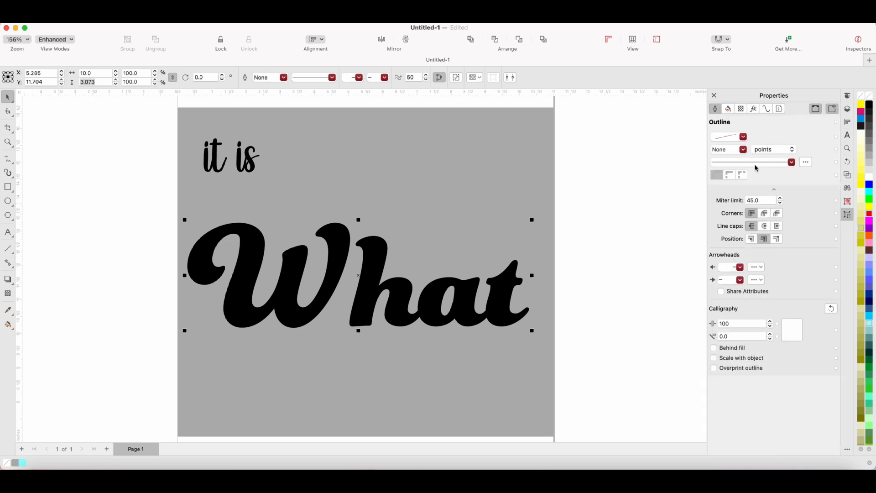
click(744, 150)
scroll(735, 184, down, 5)
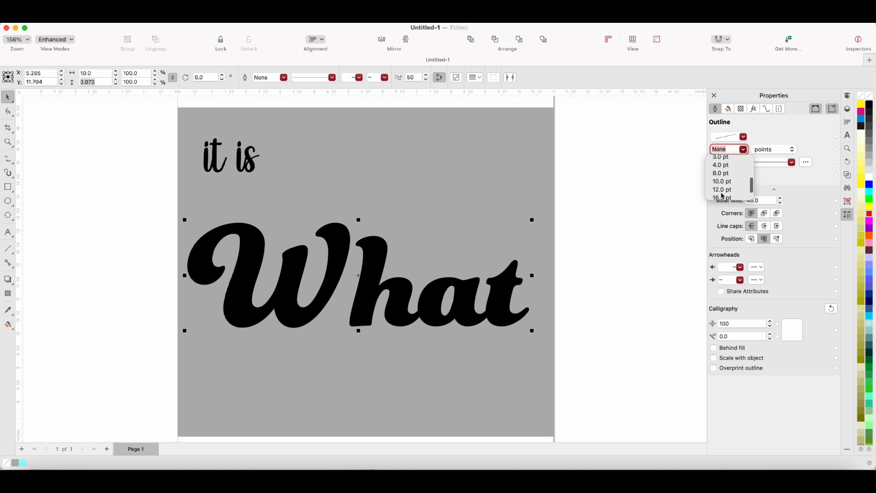
click(722, 190)
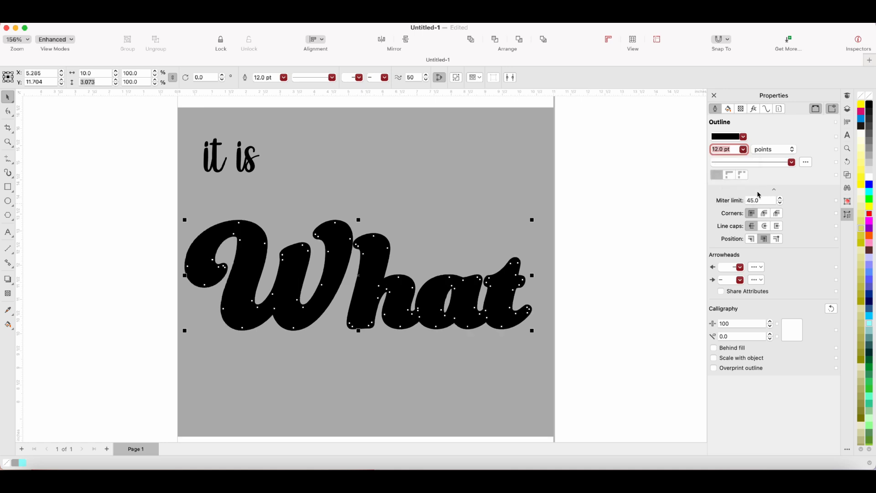
click(765, 214)
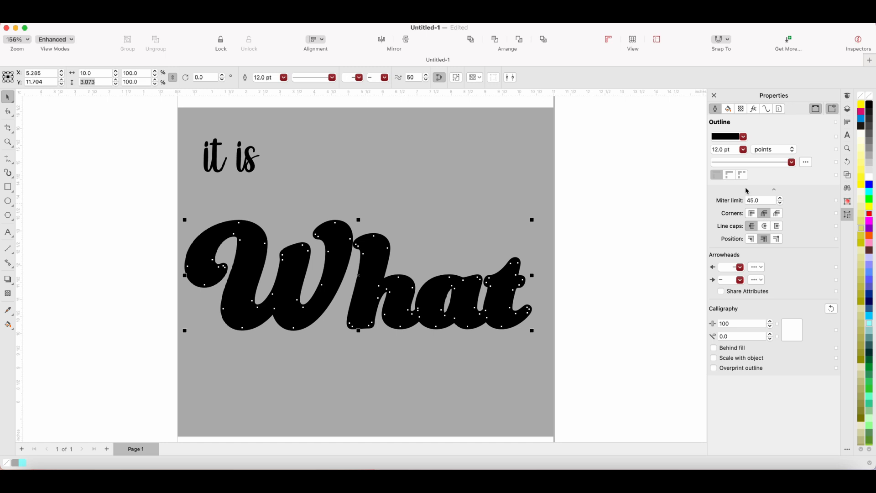
Check the outline colour settings of the black "What" curve, keeping the outline black
click(744, 137)
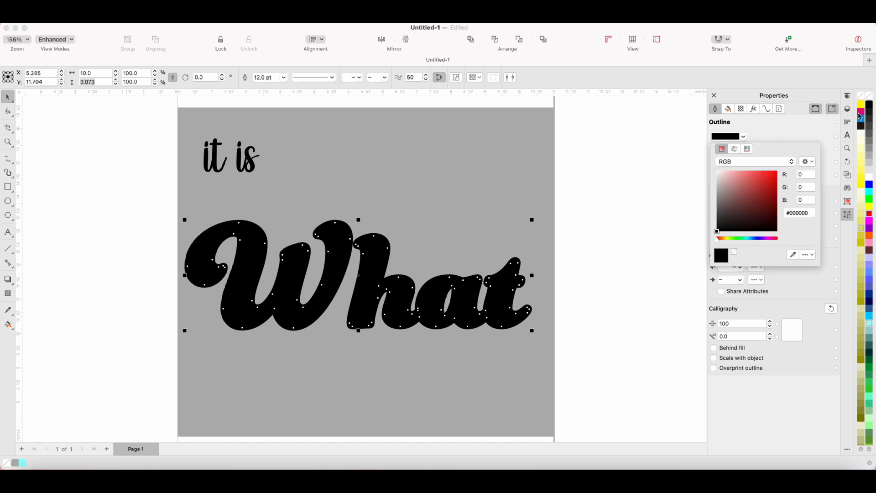
click(869, 104)
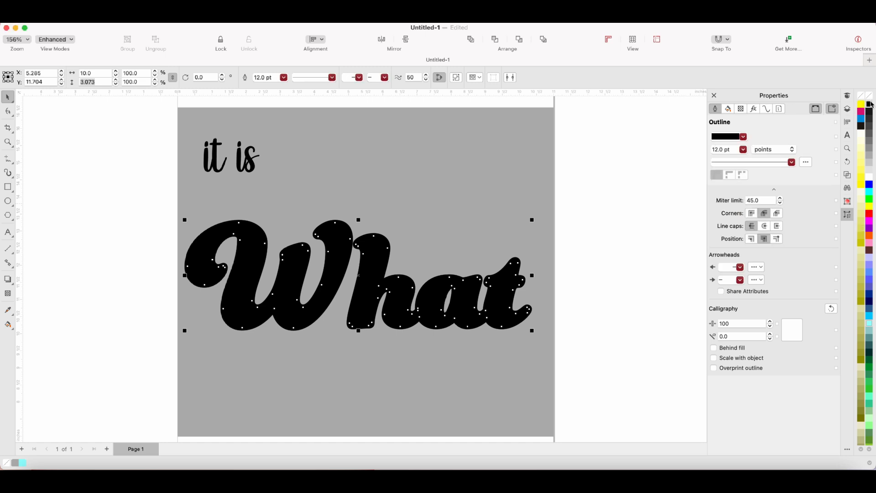
click(743, 137)
click(792, 254)
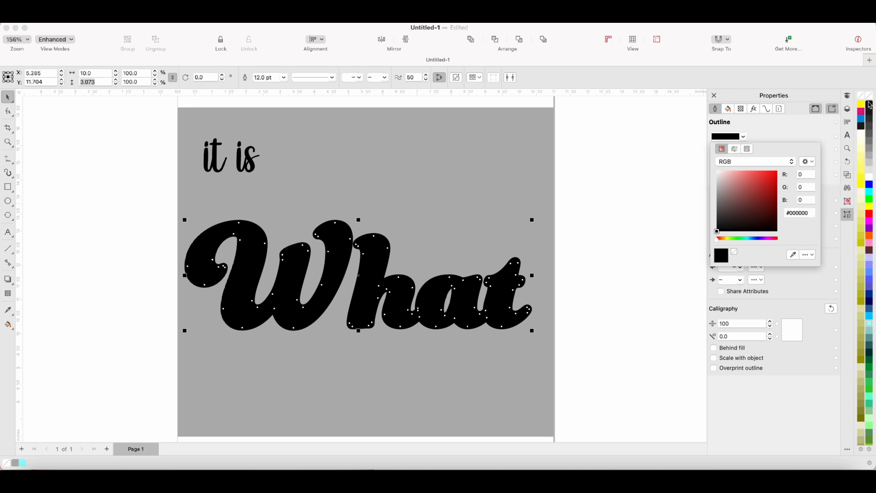
click(798, 272)
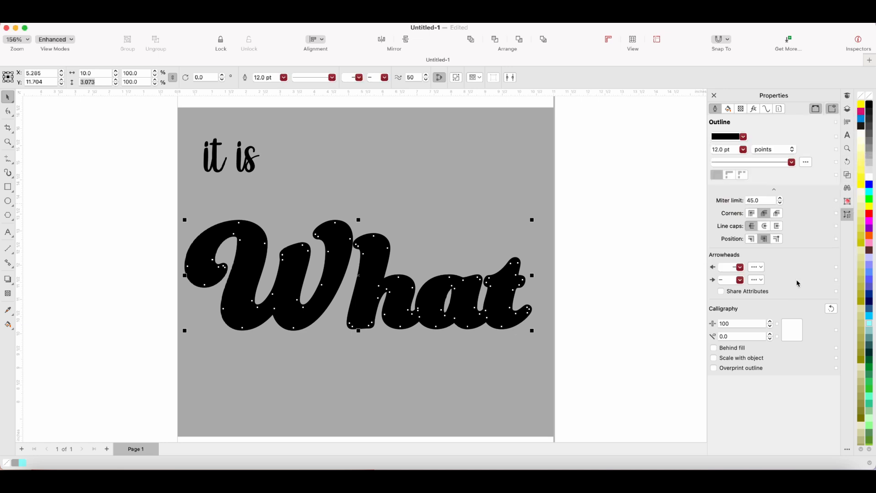
Put the outline behind the fill and outside the "What" curve, and set its width to 10 pt
click(714, 348)
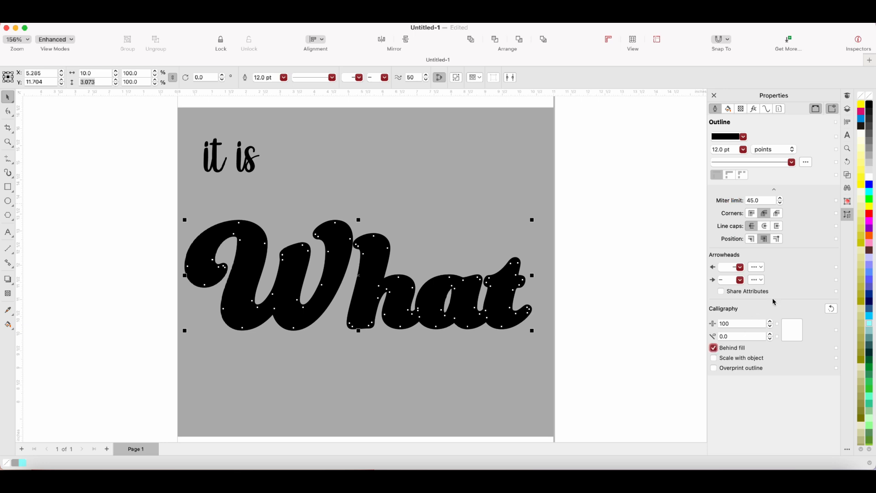
click(753, 240)
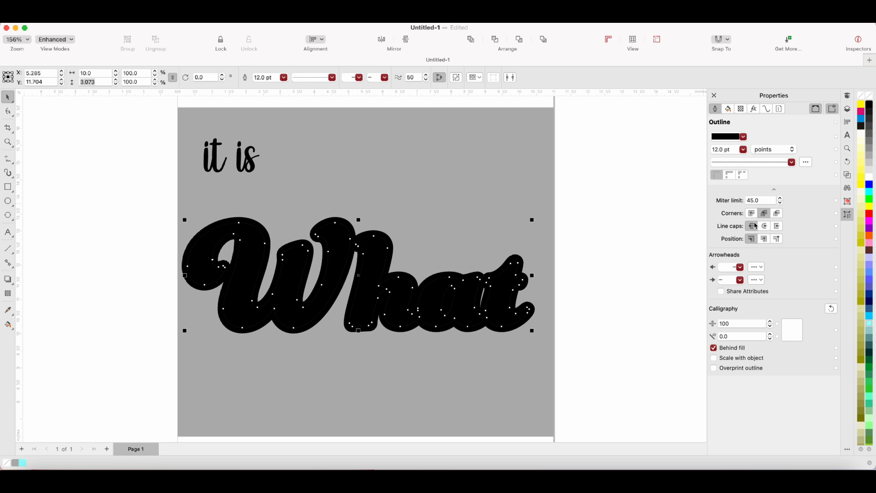
click(743, 150)
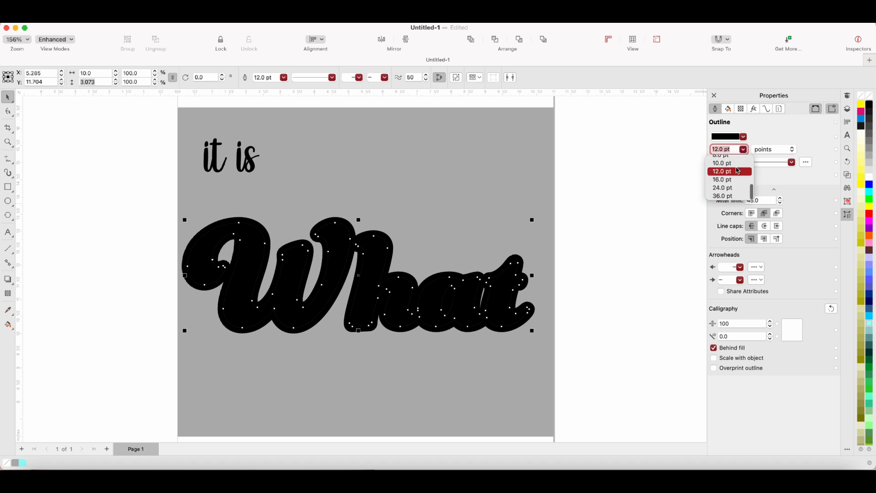
click(722, 163)
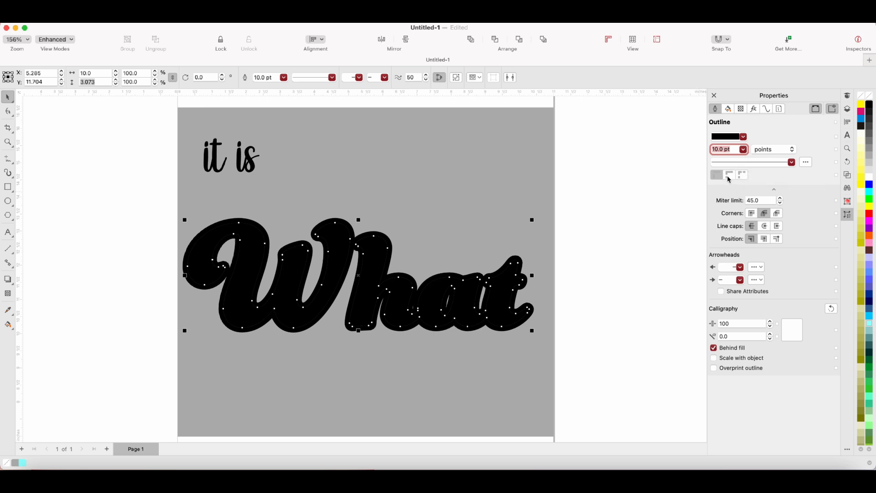
Show the cyan "What" layer and offset it up and left from the outlined black lettering, to about X 5.151, Y 11.878
click(848, 109)
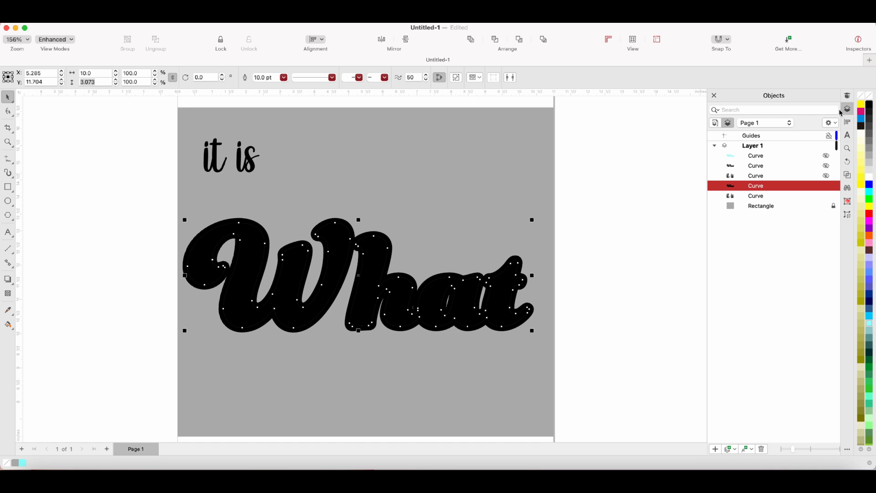
click(826, 156)
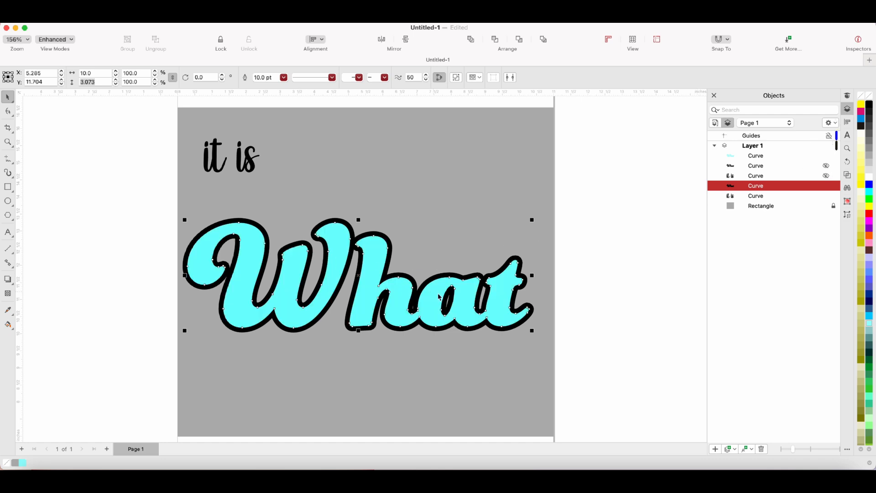
click(753, 157)
mouse_move(506, 312)
mouse_down()
mouse_move(497, 305)
mouse_move(504, 312)
mouse_up()
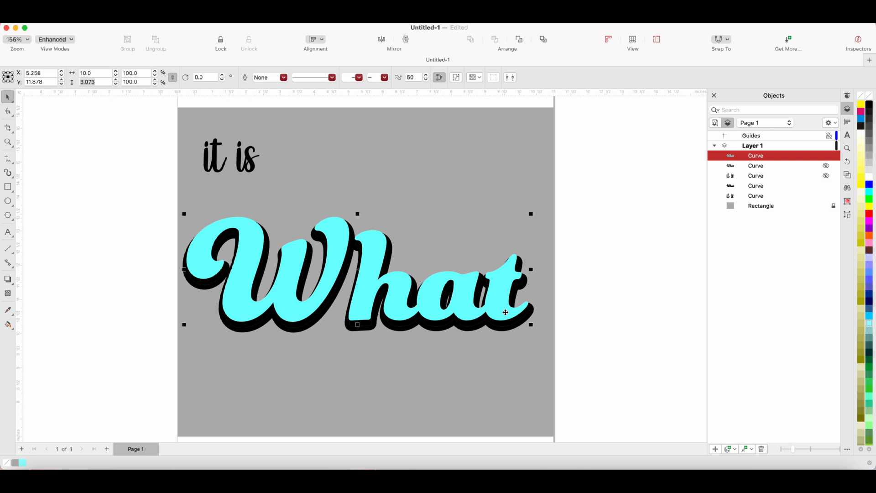
drag(497, 309, 493, 307)
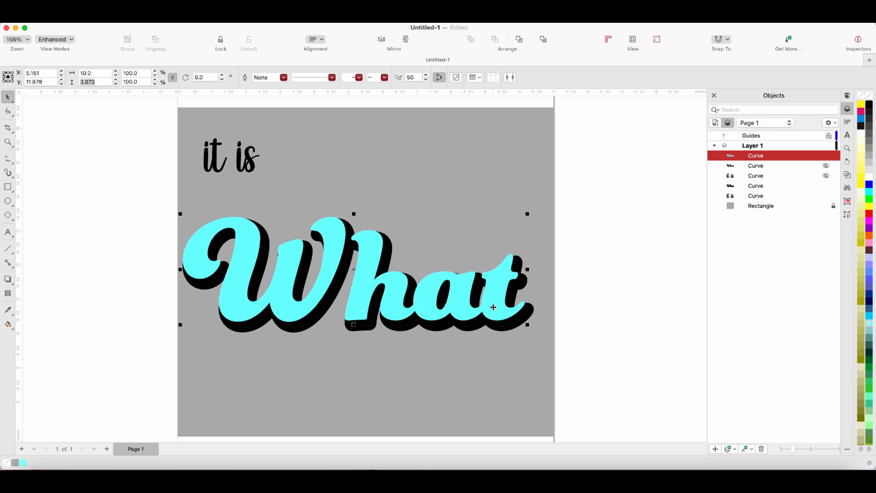
Fill the offset "What" layer with magenta and shift it right to about X 5.248
click(869, 221)
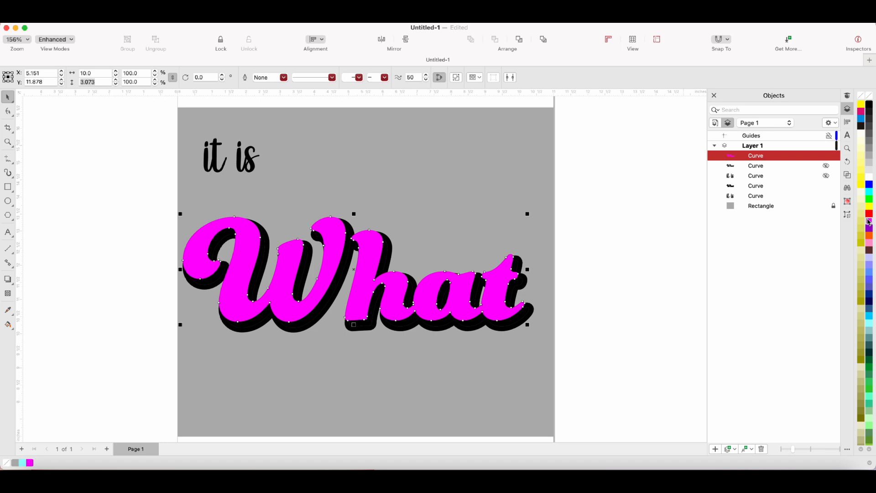
key(Left)
key(Up)
key(Down)
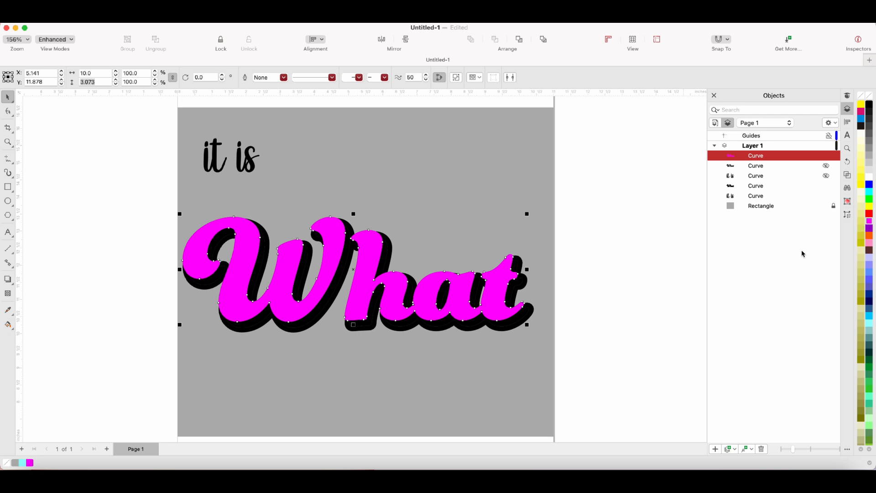
drag(496, 297, 500, 301)
click(500, 301)
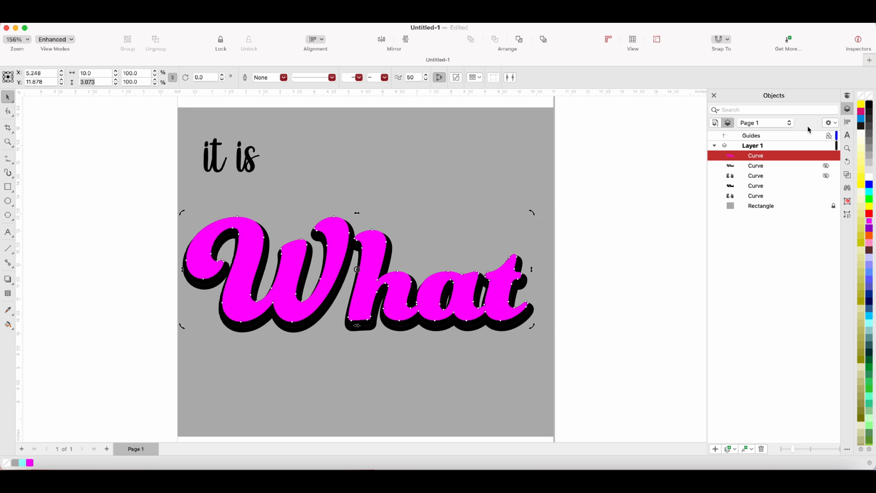
Move the magenta "What" up and left to about X 5.181, Y 11.931, and select the outlined black "What" curve
click(753, 187)
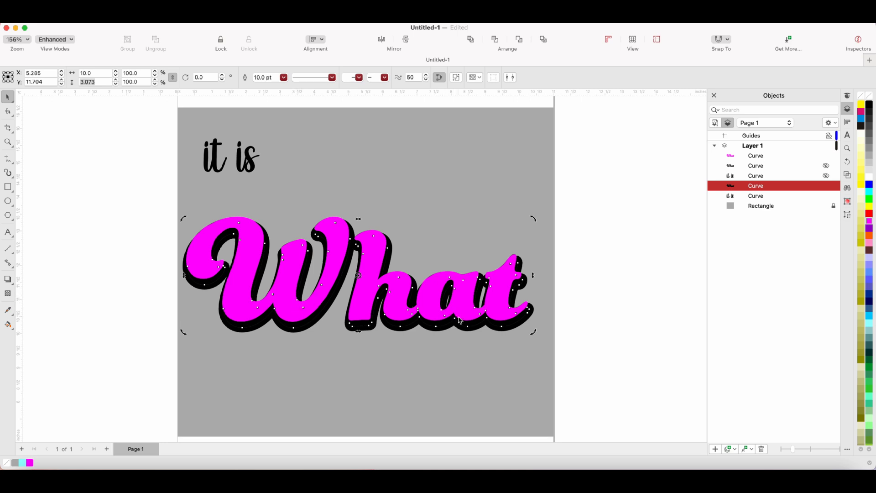
click(761, 156)
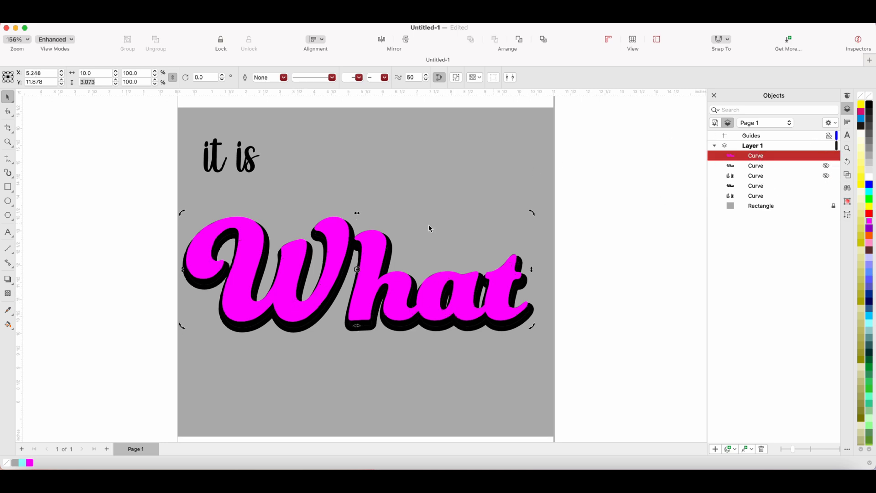
drag(369, 287, 366, 285)
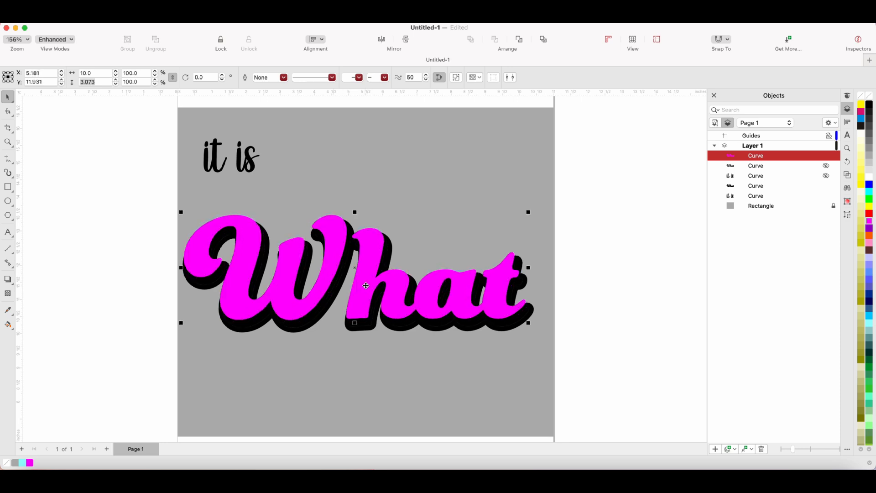
click(752, 188)
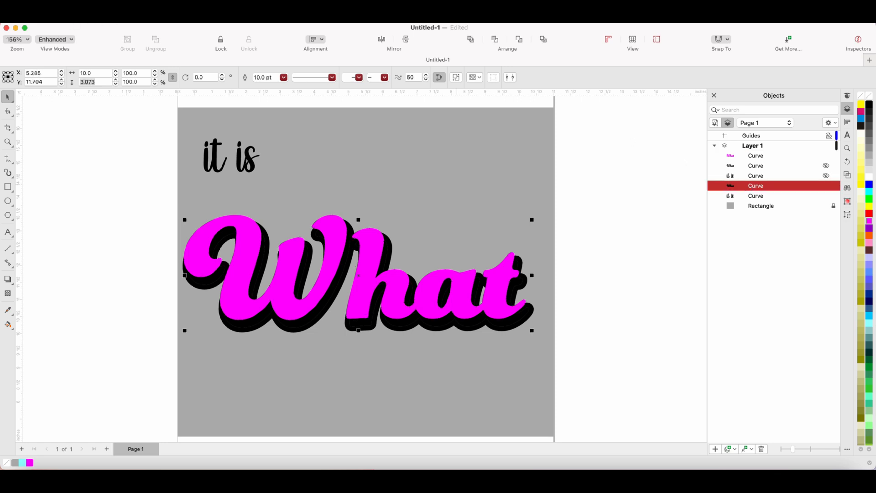
Convert the black "What" outline to an object and select it together with the black lettering curve
right_click(223, 255)
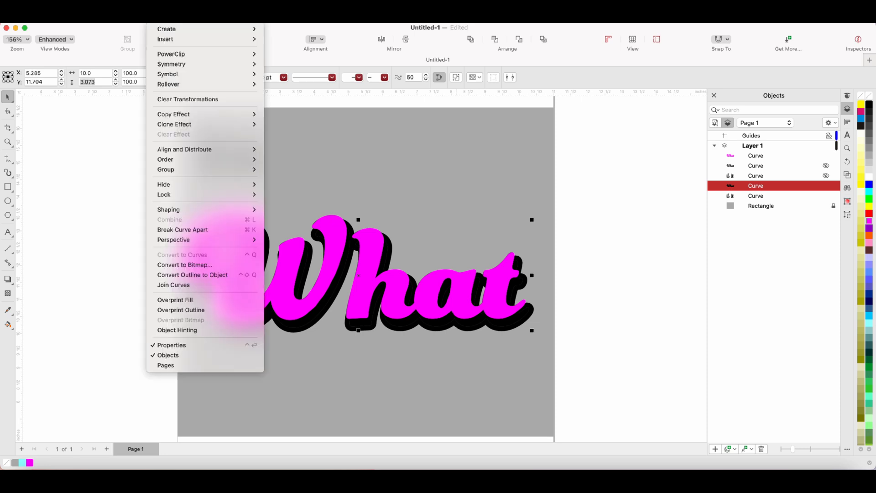
click(198, 276)
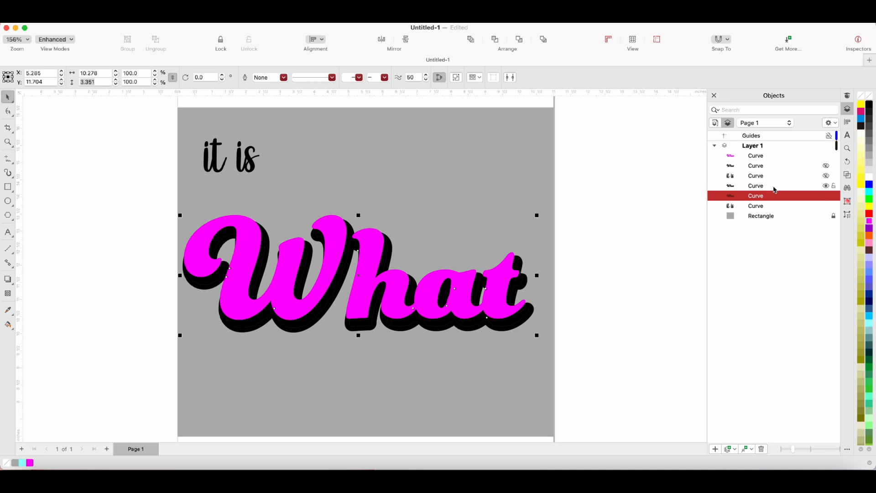
shift+click(759, 185)
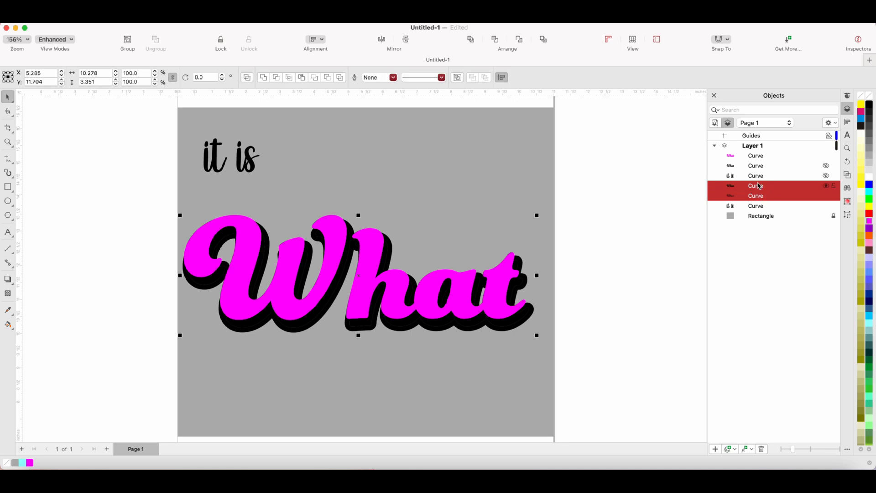
Combine the black "What" lettering and its outline object into one curve and weld it
click(267, 77)
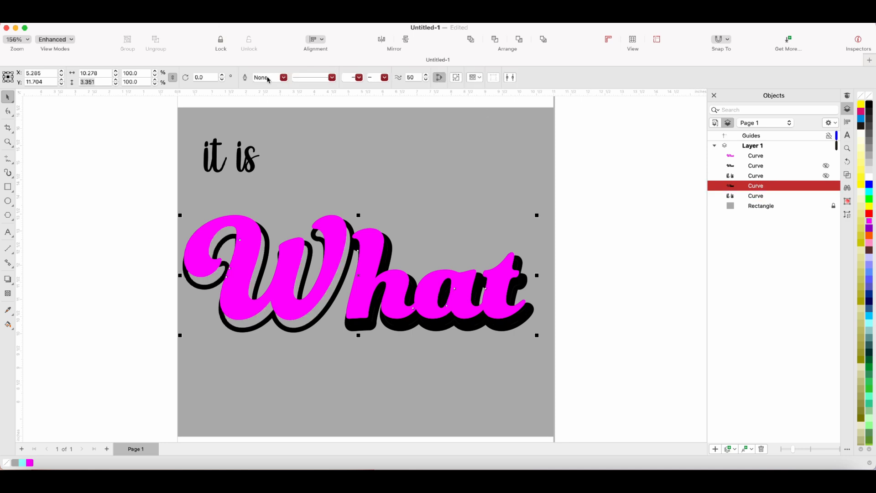
key(super+z)
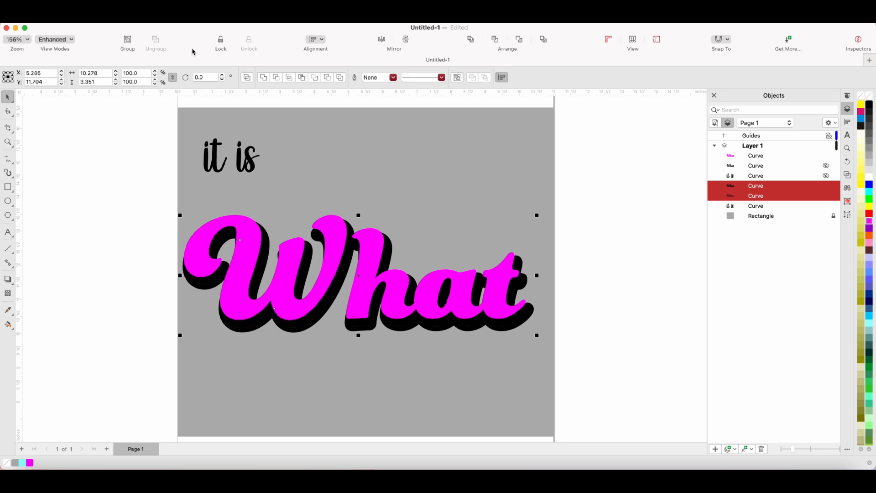
click(247, 78)
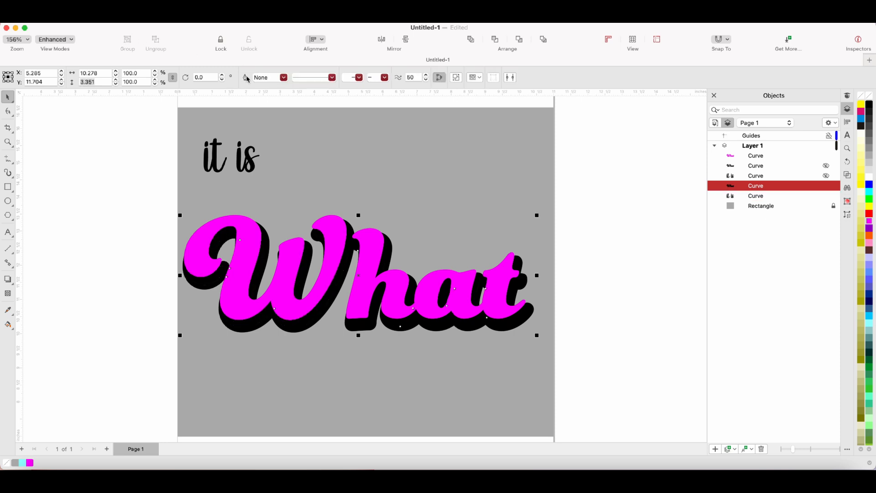
click(160, 18)
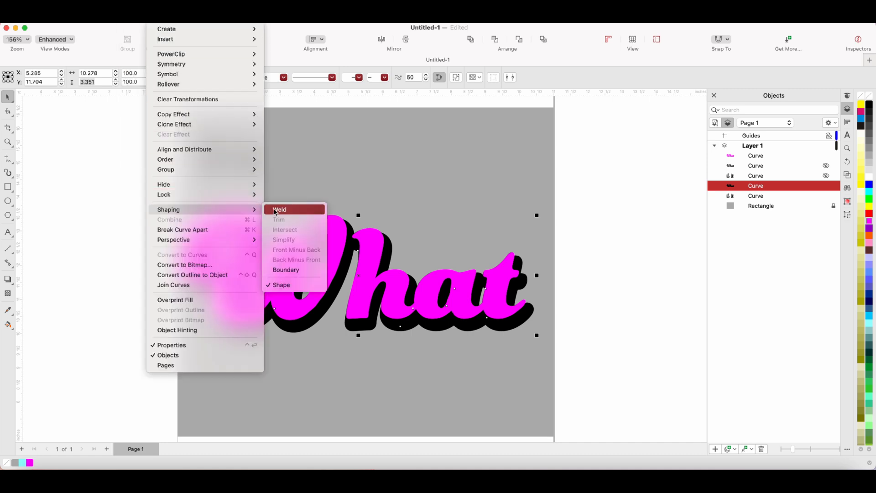
click(277, 211)
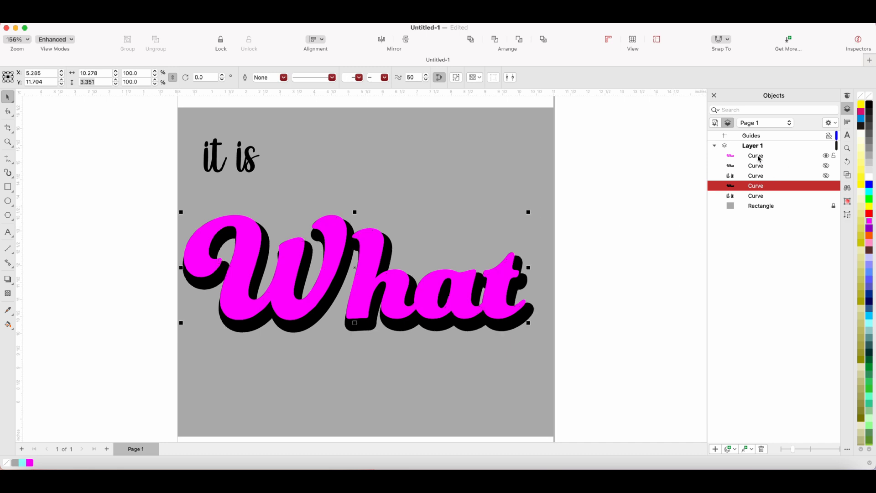
Give the magenta "What" a 4 pt outline with round corners, positioned outside the curve and behind the fill
click(759, 156)
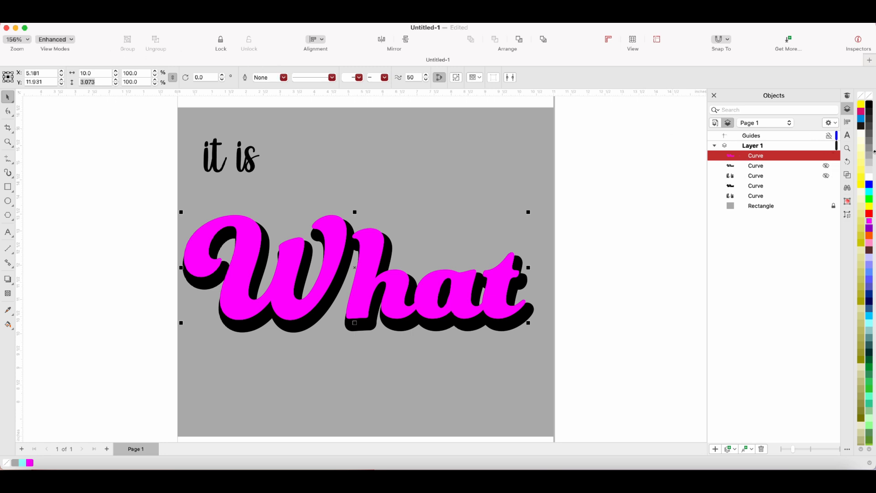
click(847, 214)
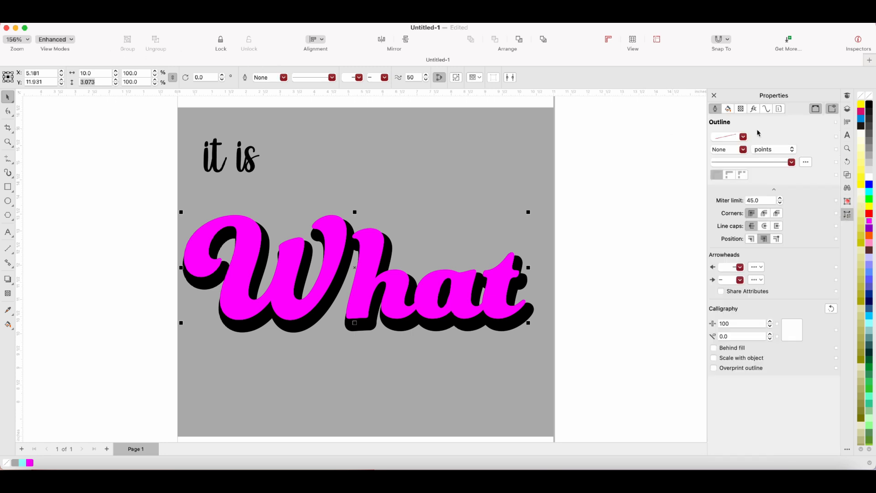
click(743, 149)
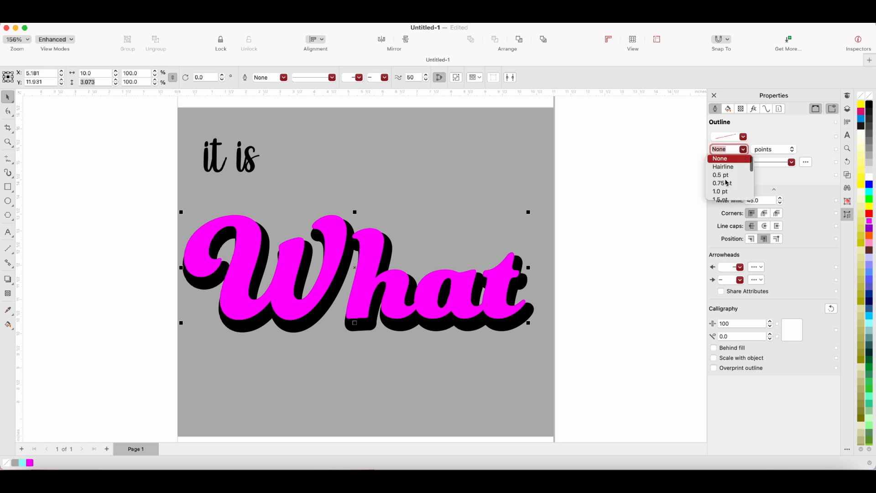
scroll(726, 183, down, 3)
click(723, 193)
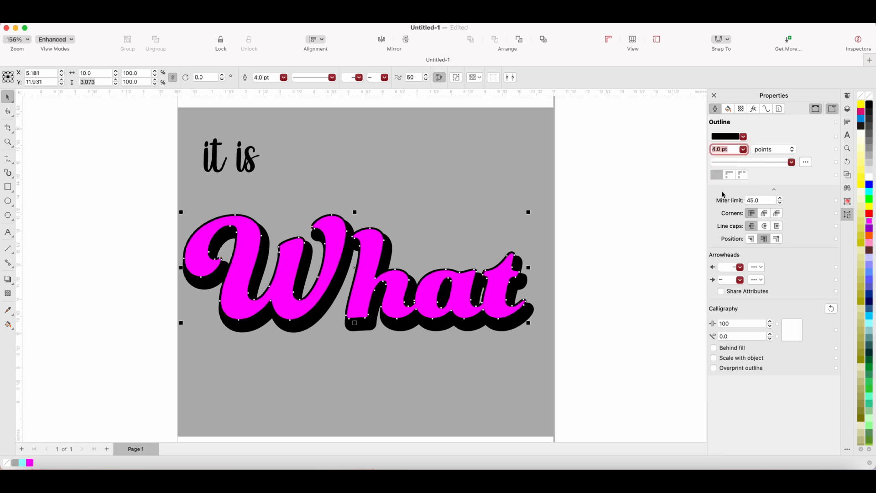
click(763, 215)
click(750, 240)
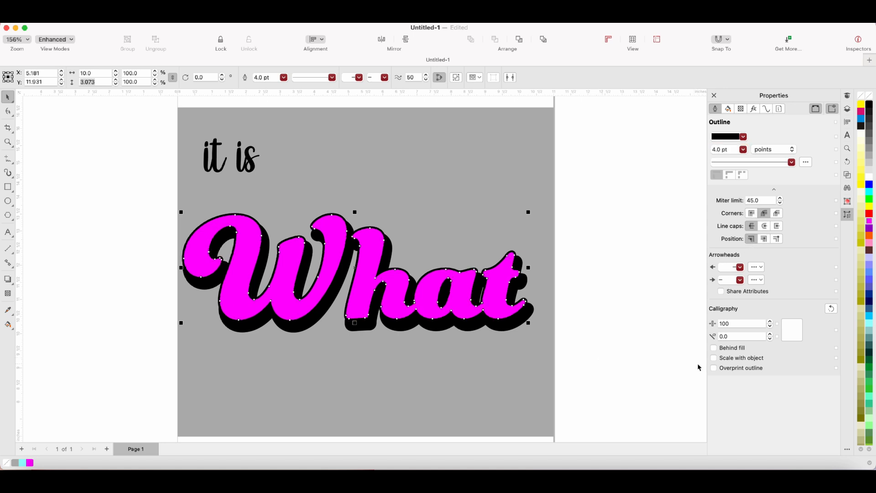
click(714, 349)
Change the magenta "What" outline color to white (#FFFFFF) by sampling the white palette swatch
click(742, 136)
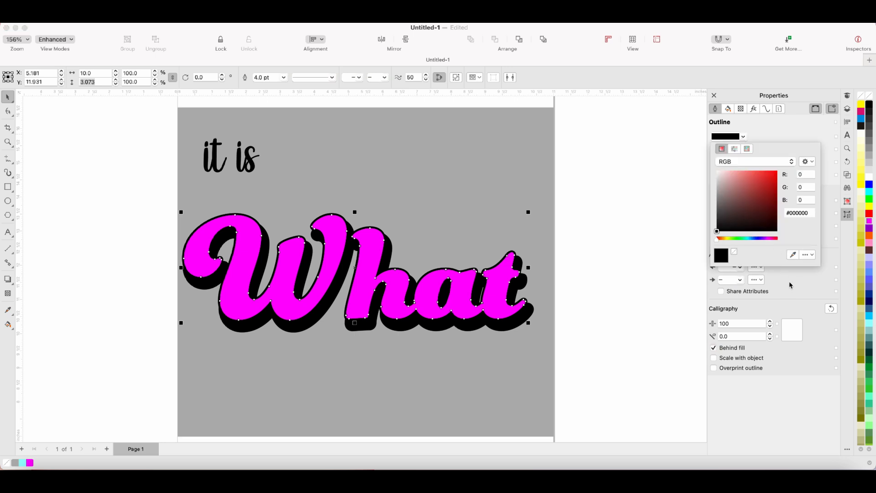
click(792, 254)
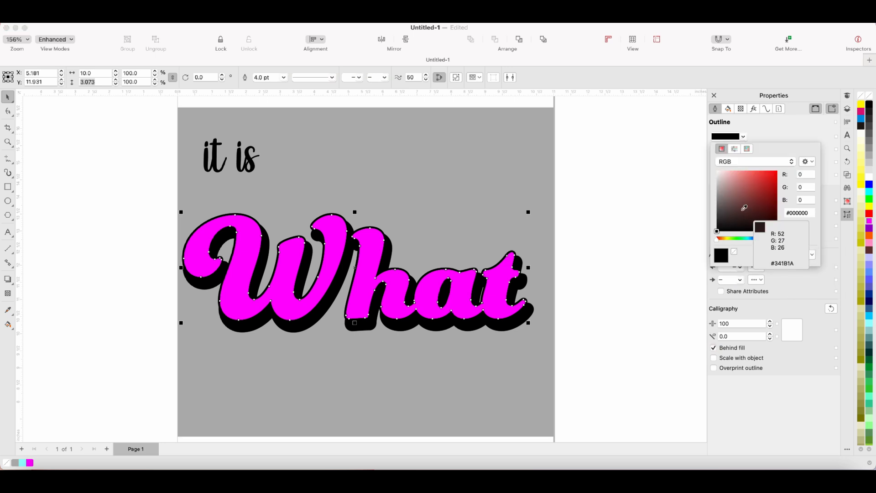
click(870, 178)
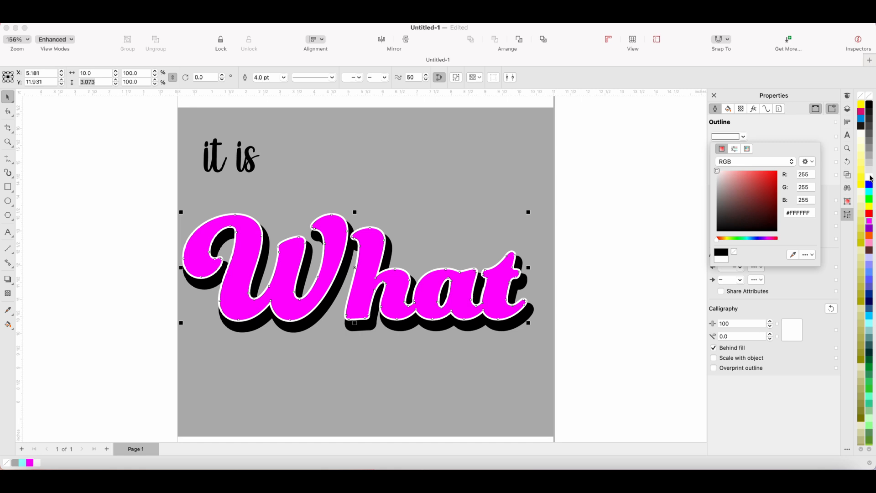
click(677, 198)
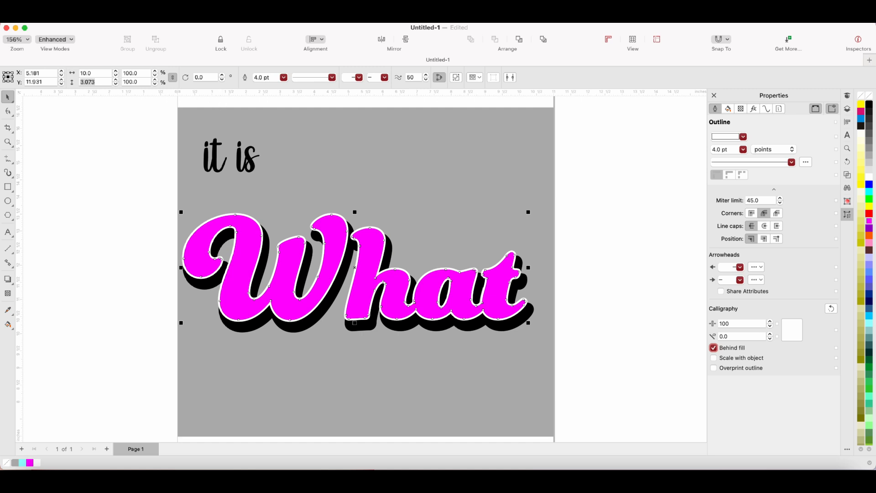
Try a 6 pt width for the white "What" outline and settle on 5 pt
click(160, 18)
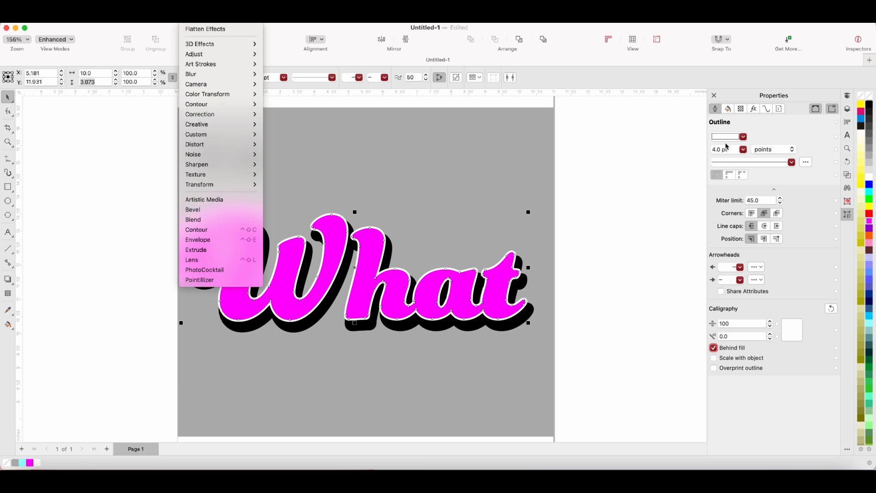
click(732, 149)
triple_click(725, 149)
text(6)
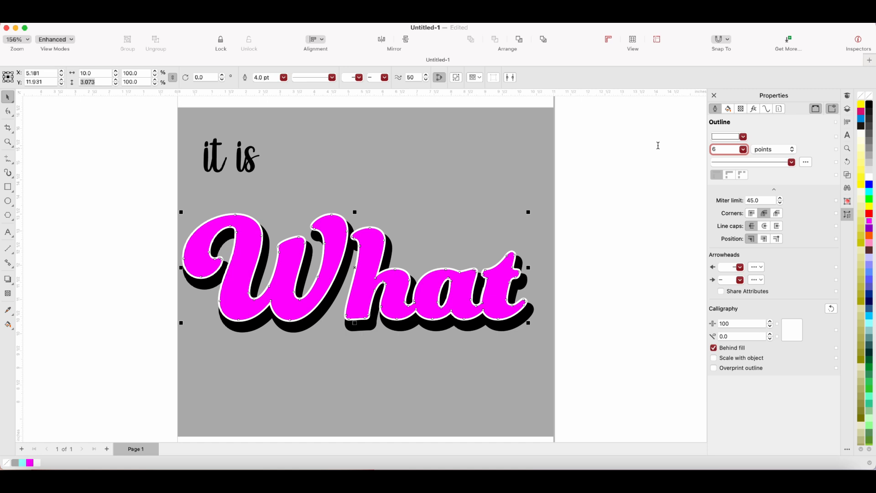
key(Return)
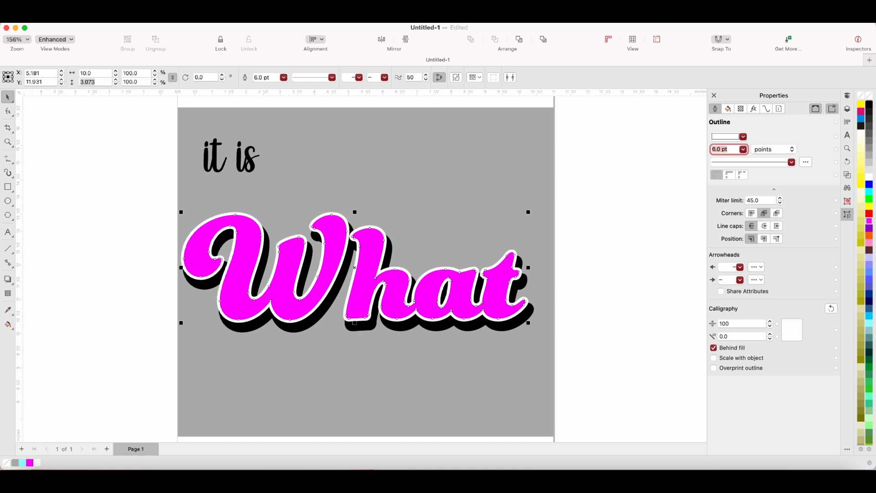
text(5)
key(Return)
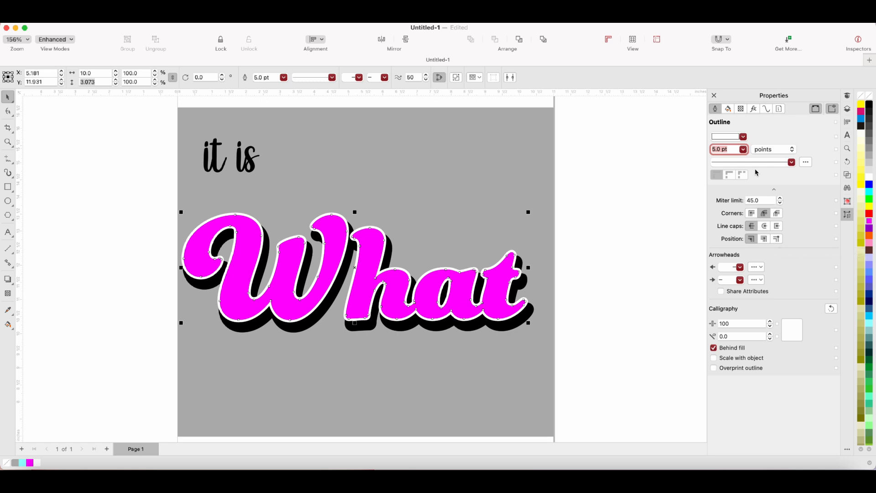
key(Return)
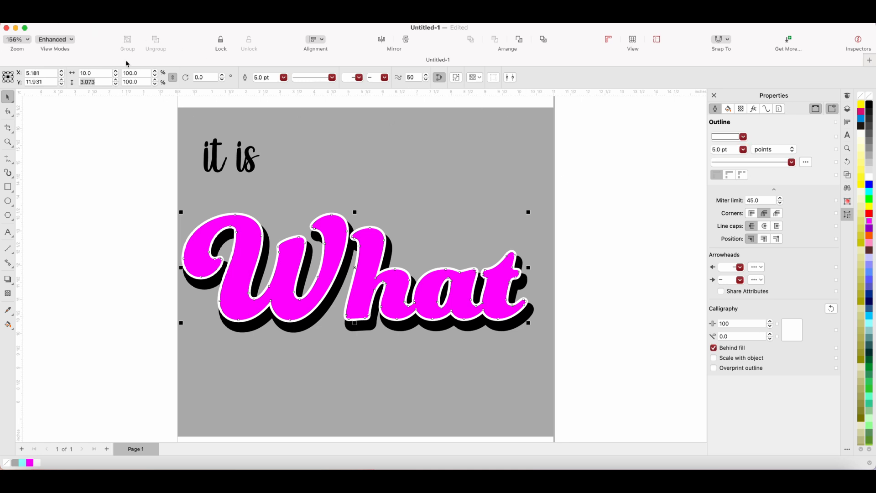
Convert the white outline of the magenta "What" to a separate object and show the object list
click(184, 20)
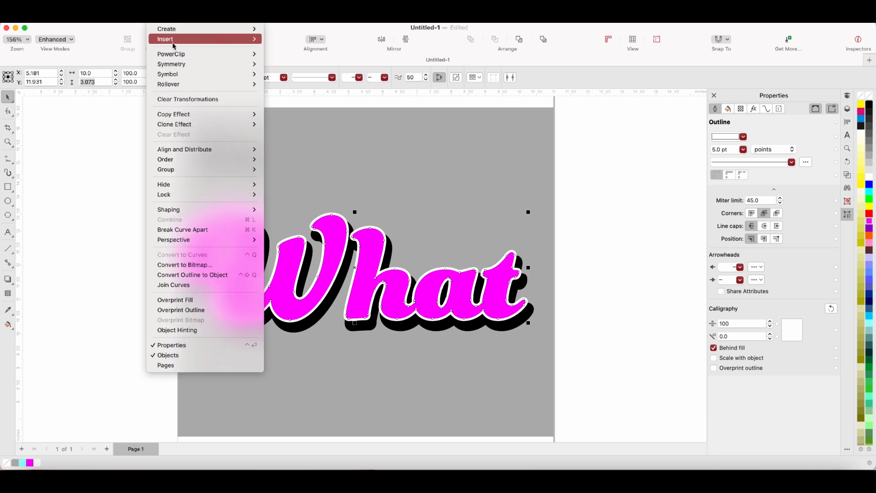
click(201, 273)
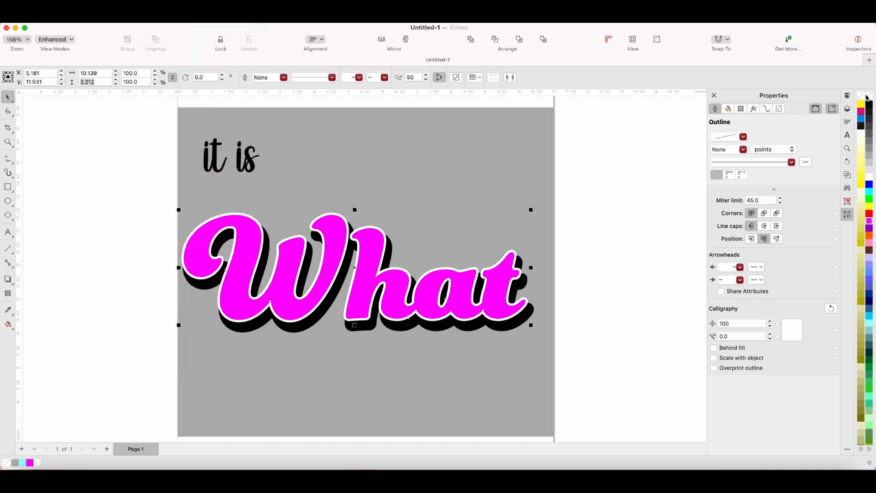
click(847, 109)
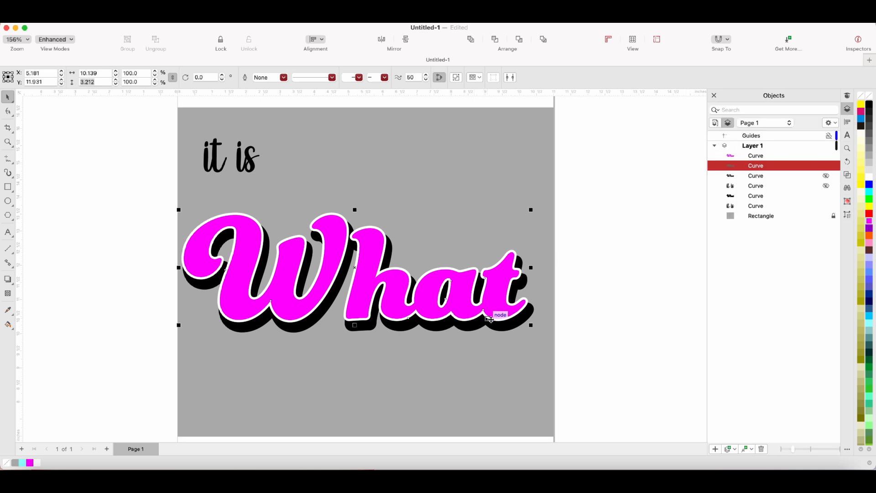
Move the magenta "What" aside to test its separation from the white outline, and undo the move
click(478, 302)
drag(478, 302, 452, 299)
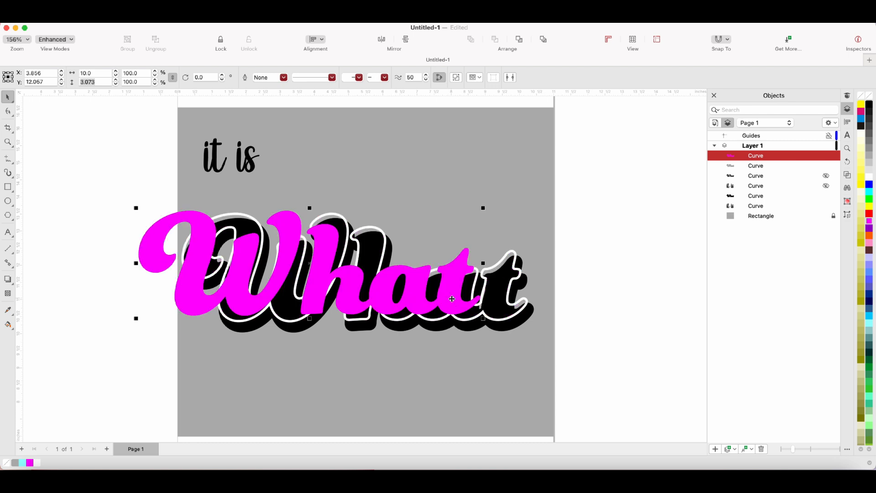
key(super+z)
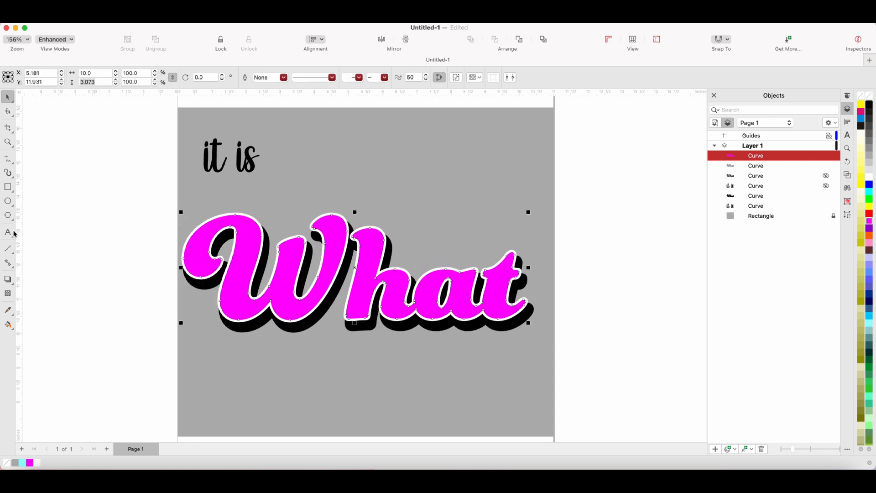
Restack the black "What" curve directly below the white outline object, and group the magenta, white and black curves
click(755, 175)
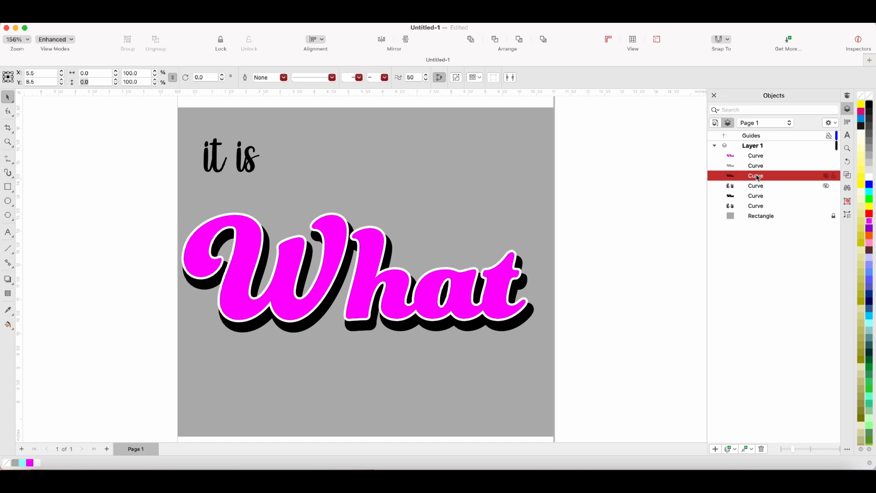
drag(756, 196, 756, 174)
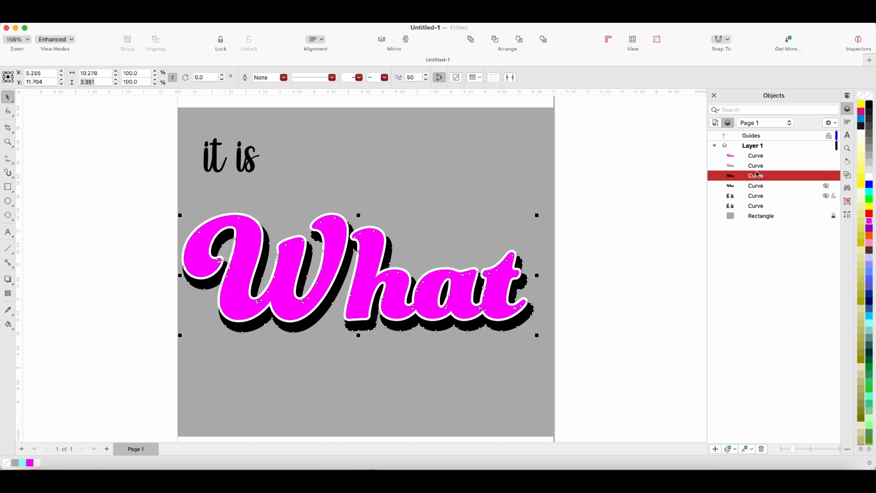
drag(123, 186, 569, 348)
right_click(387, 282)
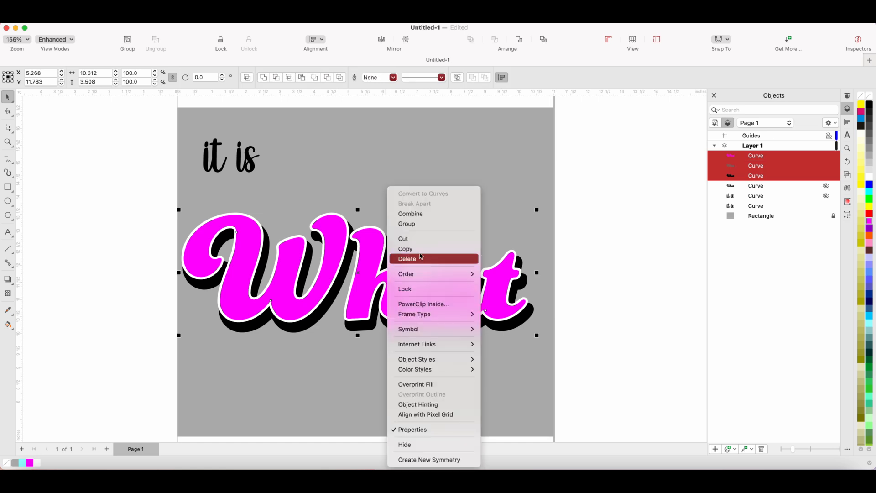
click(402, 225)
Rotate the "What" group counterclockwise by about 10.98°
click(401, 290)
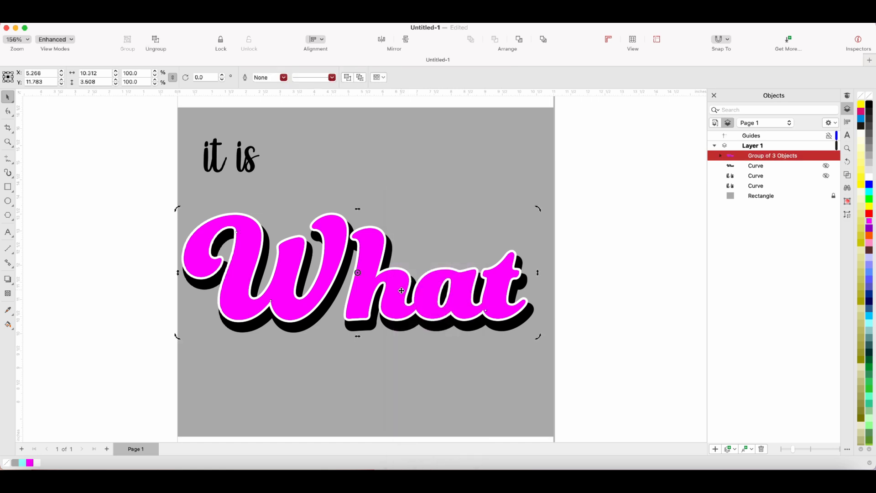
drag(538, 208, 516, 180)
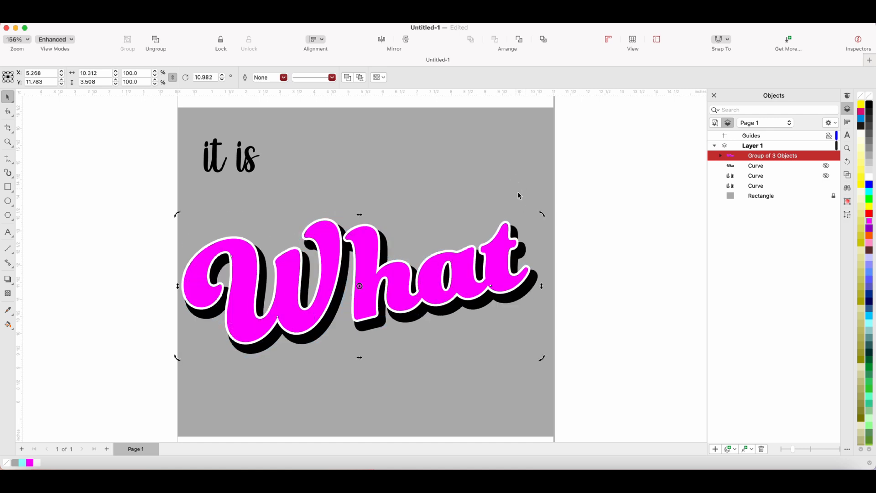
Set the rotated "What" group's width to 10.5 and center it horizontally on the page
click(97, 73)
text(10.5)
key(Return)
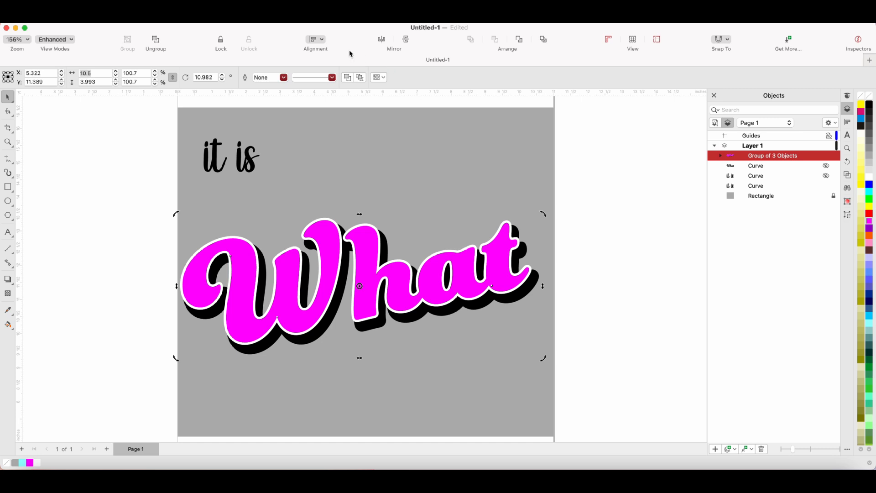
click(316, 40)
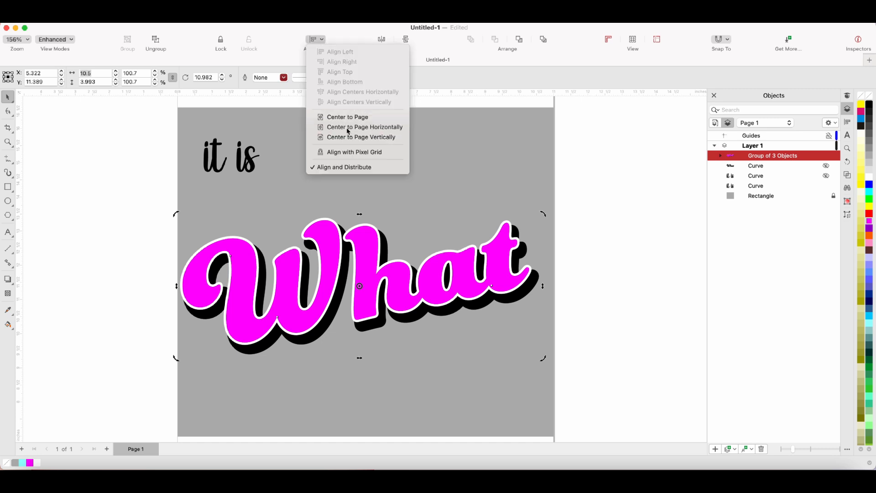
click(346, 129)
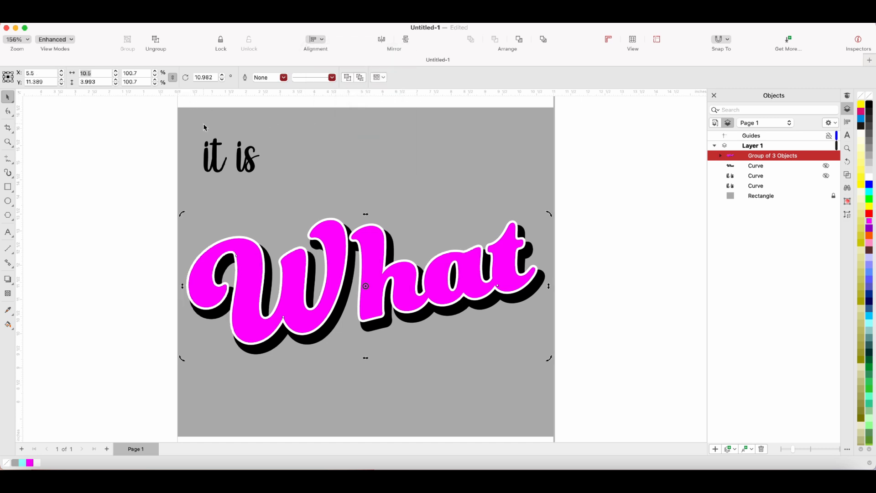
Give the black "it is" curve a 3.0 pt white (#FFFFFF) outline
click(251, 162)
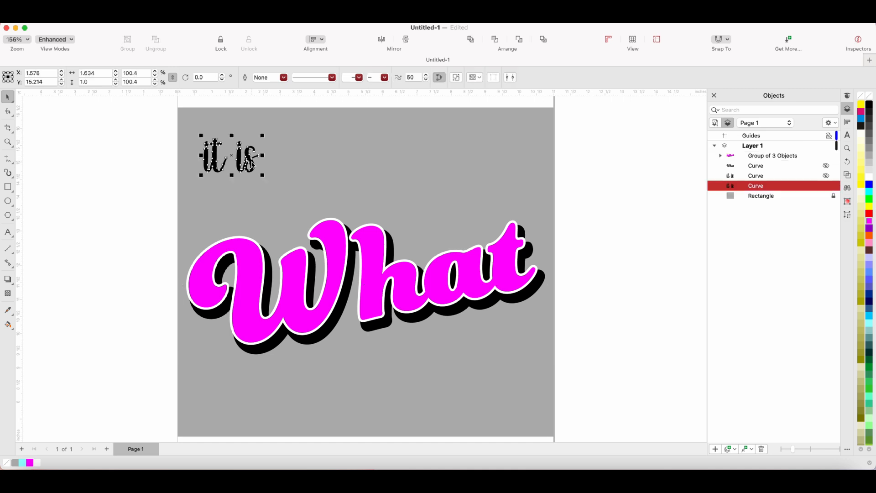
click(251, 162)
click(253, 163)
click(847, 214)
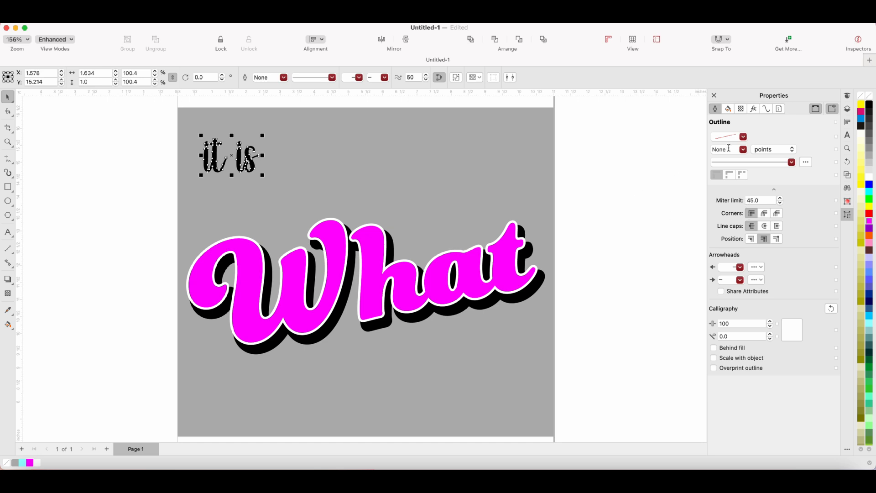
click(743, 149)
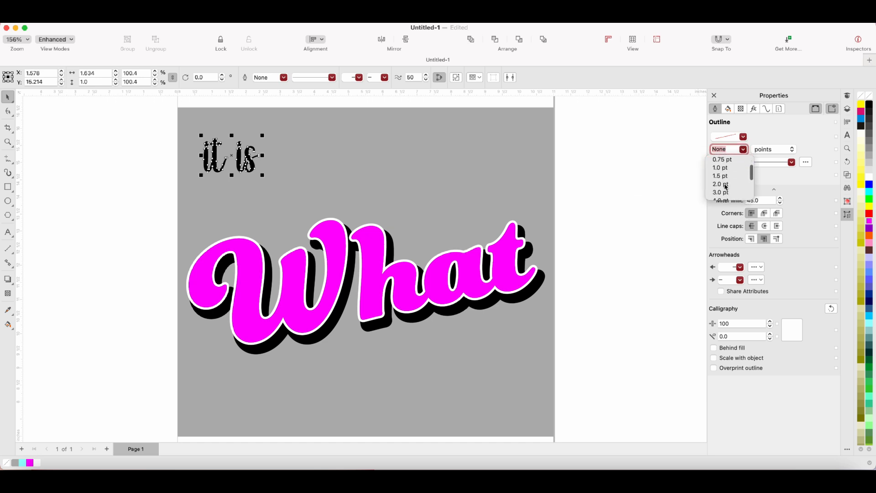
click(723, 193)
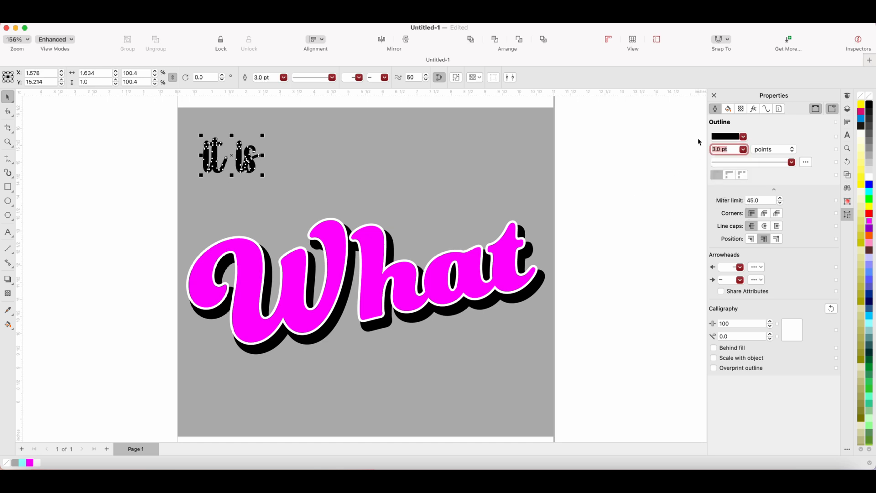
click(743, 136)
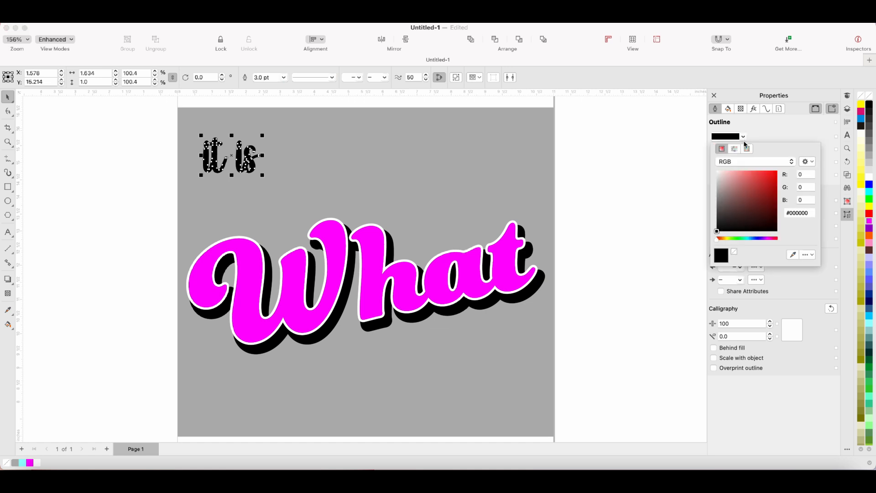
click(793, 255)
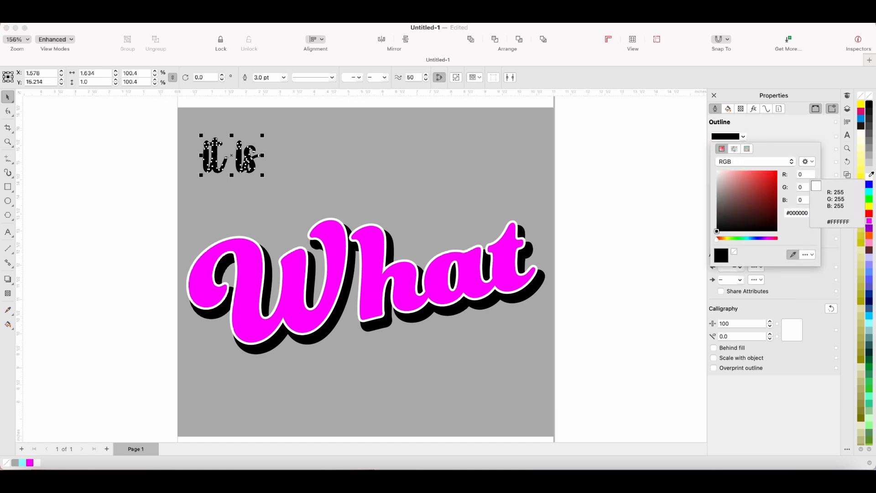
click(855, 190)
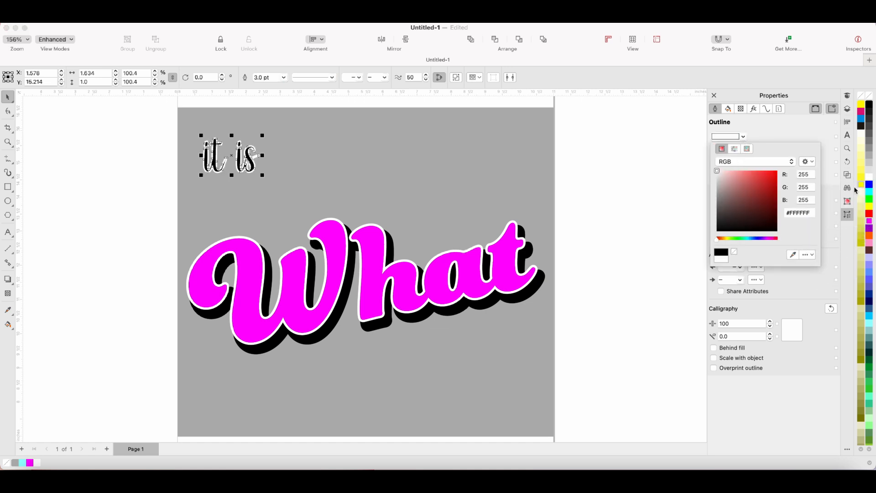
click(826, 158)
Set the "it is" outline to the outside position with round corners, placed behind the fill
click(751, 239)
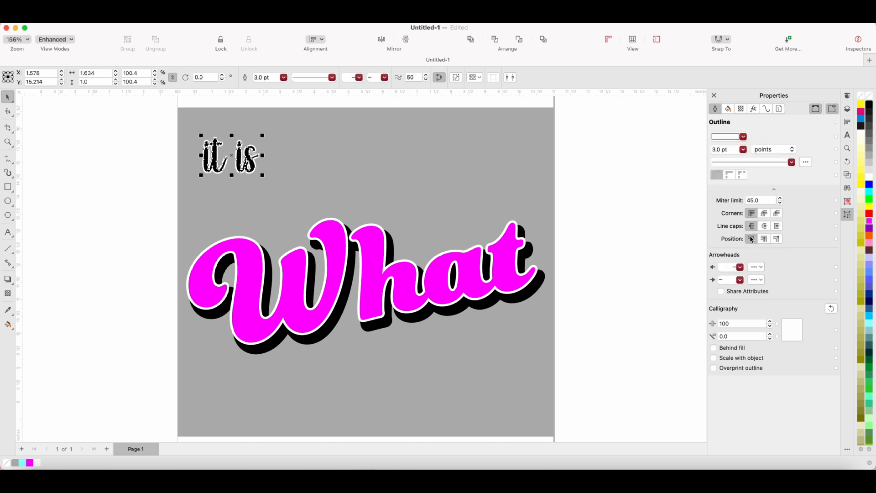
click(765, 214)
click(713, 348)
click(303, 182)
Move "it is" over the "at" of "What" and set its height to 1.25 with proportional width
drag(249, 160, 488, 224)
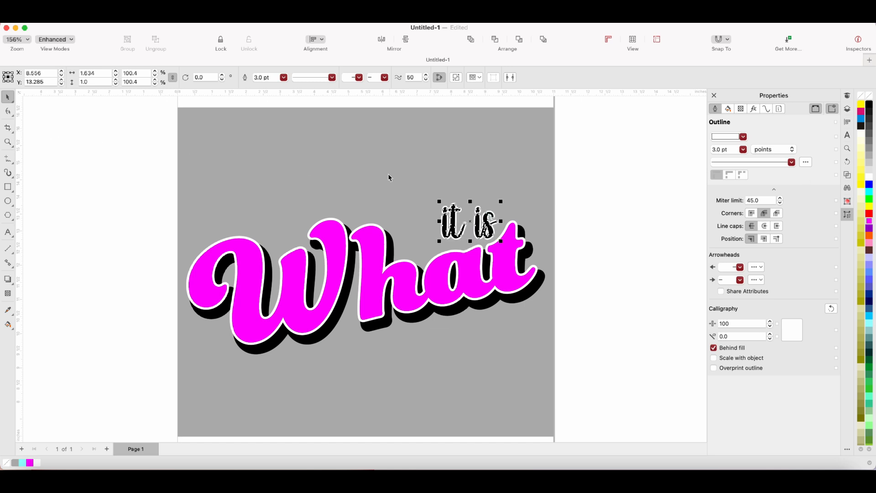
click(90, 82)
text(1)
key(Return)
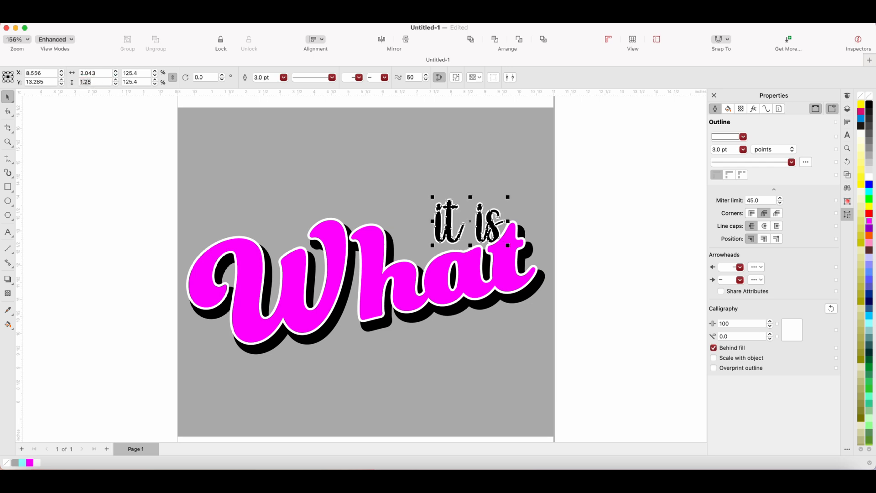
Restack the "it is" curve above the "What" group and convert its outline to an object
click(848, 109)
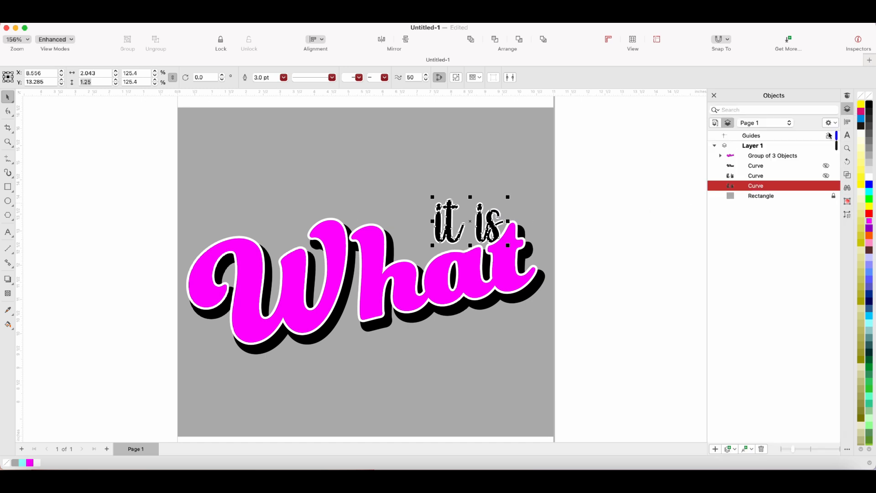
drag(755, 187, 745, 155)
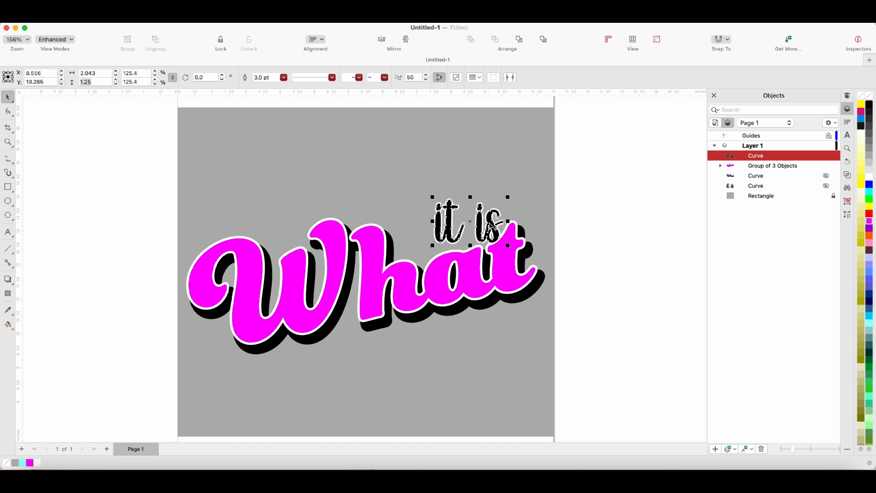
click(160, 18)
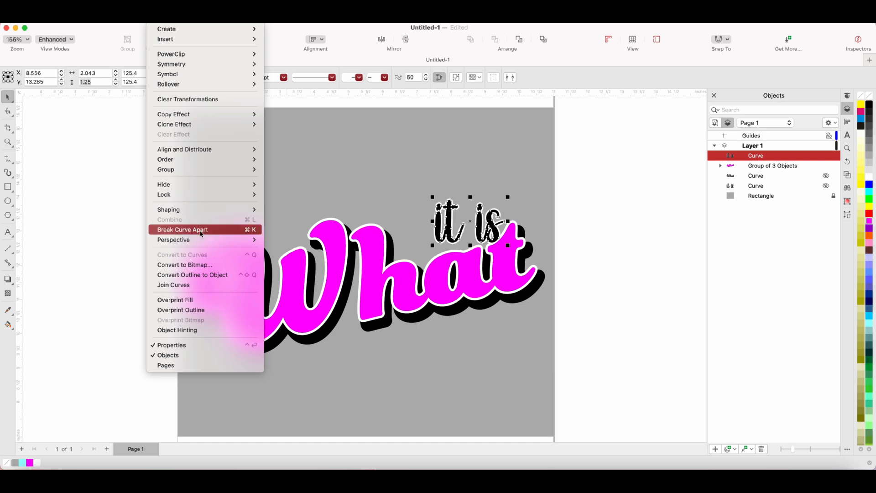
click(208, 276)
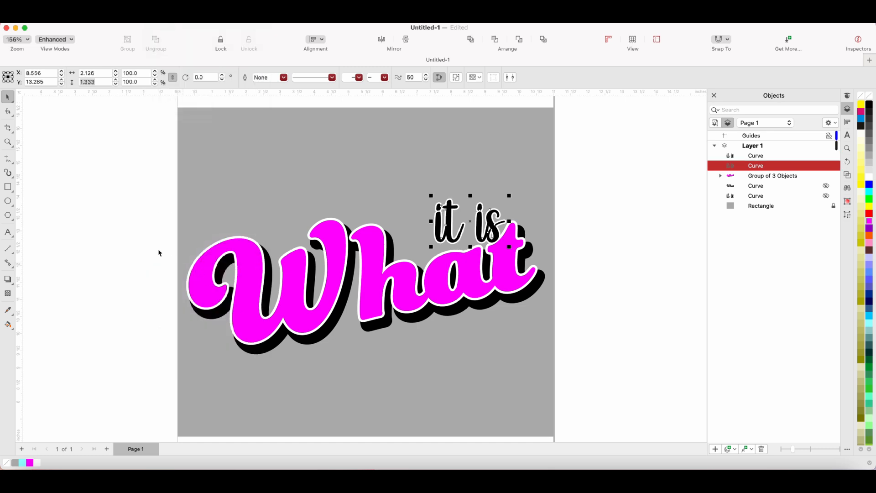
Duplicate the "it is" curve with its white outline by copy and paste, and place the copy below the "at" of "What"
drag(602, 272, 404, 169)
right_click(489, 223)
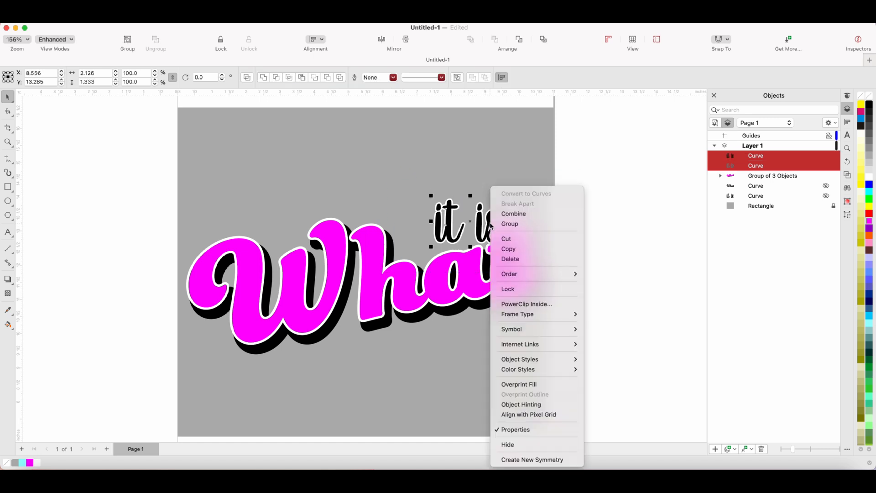
click(534, 249)
right_click(583, 222)
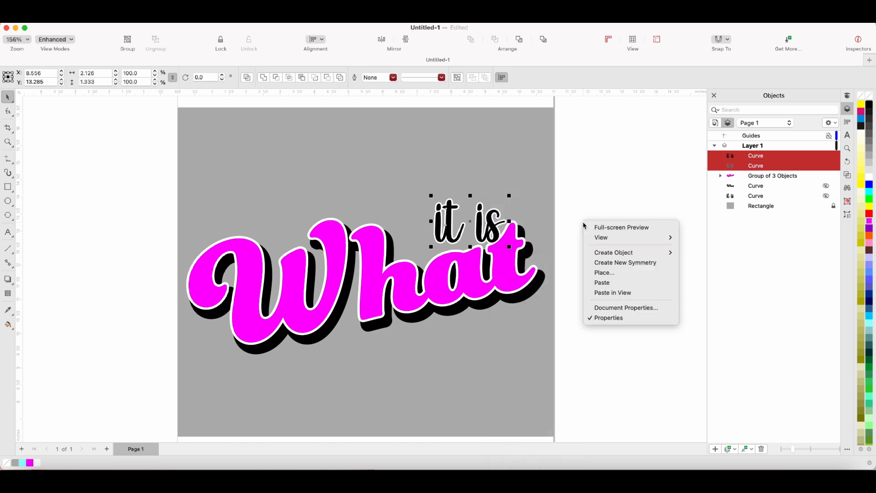
click(604, 284)
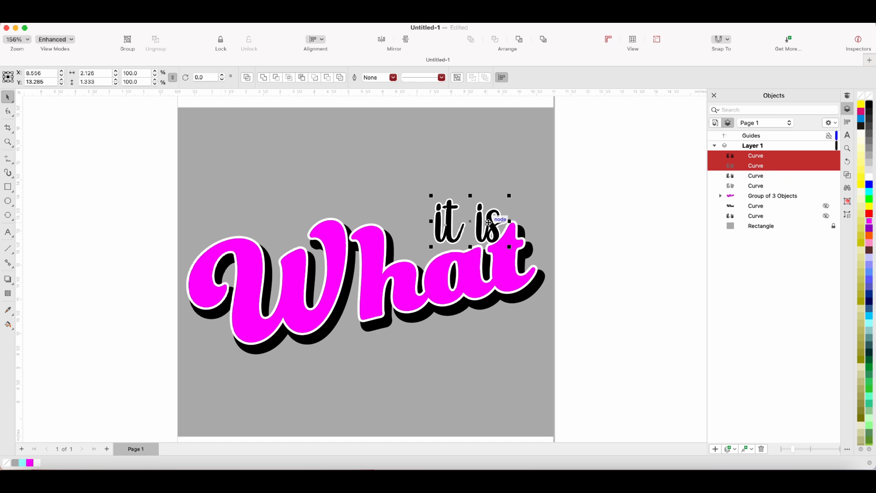
drag(470, 220, 482, 232)
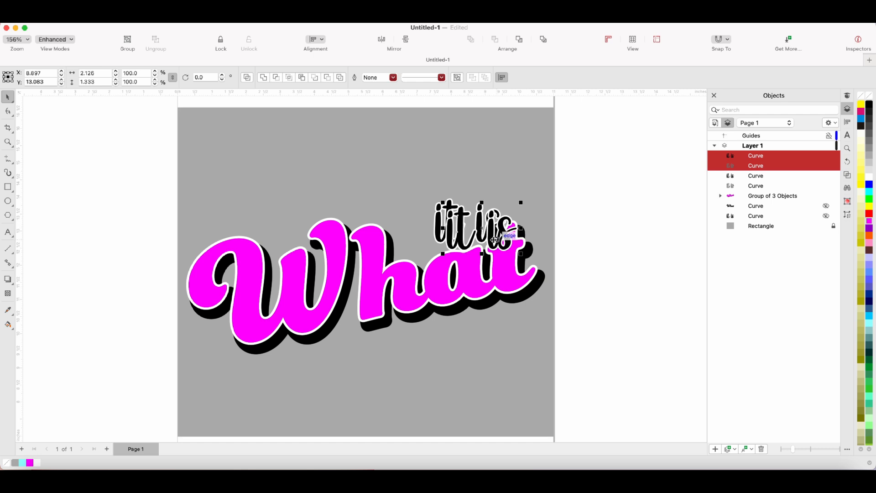
drag(490, 238, 513, 322)
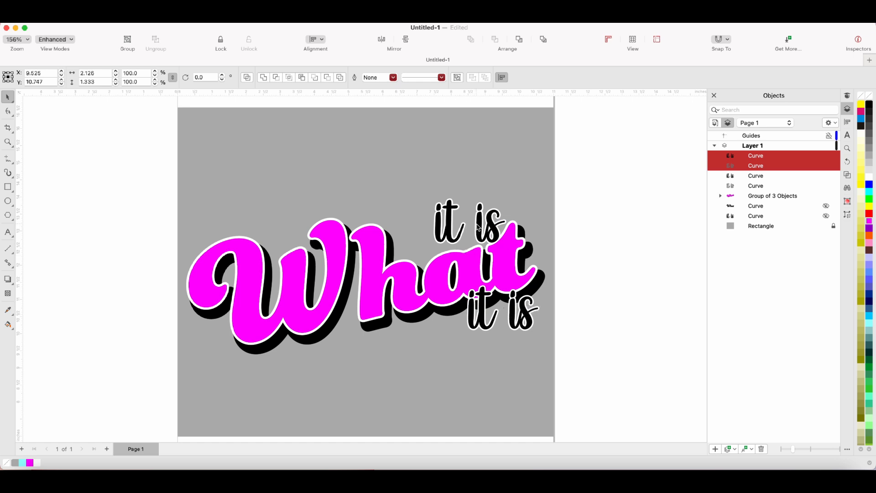
Reposition the upper "it is" to about X 8.905, Y 12.987 and the lower copy to about X 8.33, Y 10.506
click(478, 227)
drag(428, 201, 431, 182)
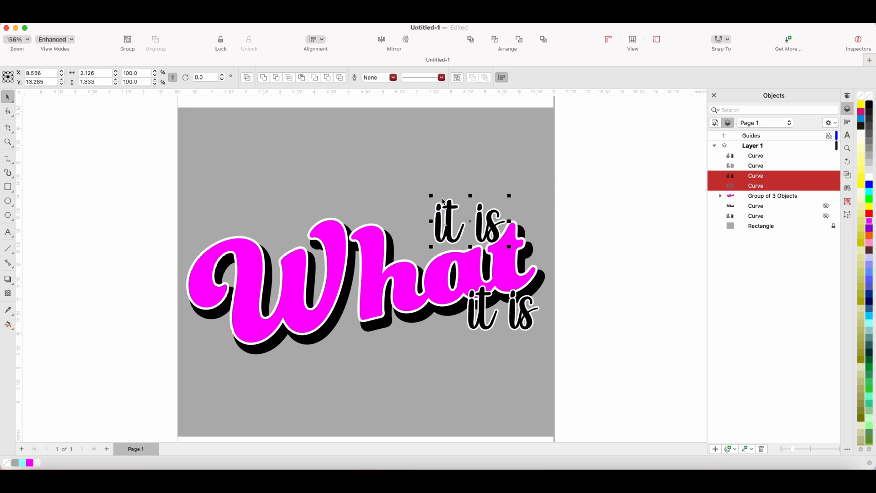
drag(483, 223, 495, 232)
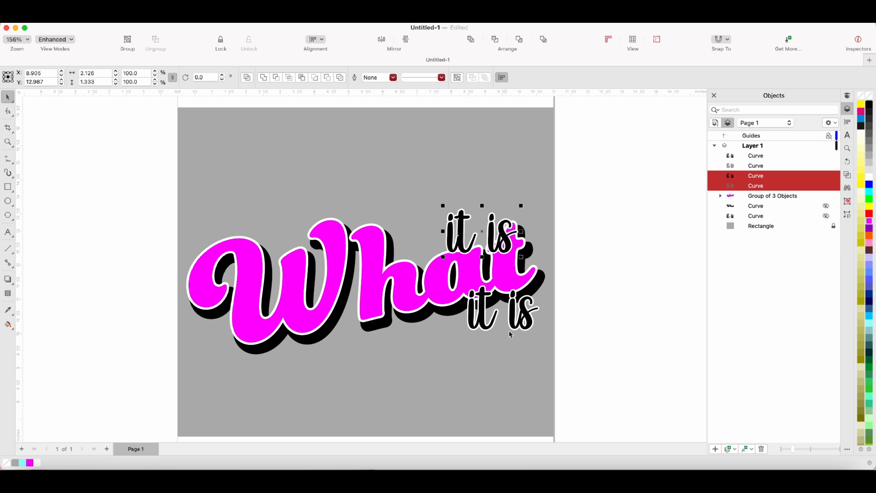
drag(517, 309, 498, 311)
drag(570, 377, 445, 284)
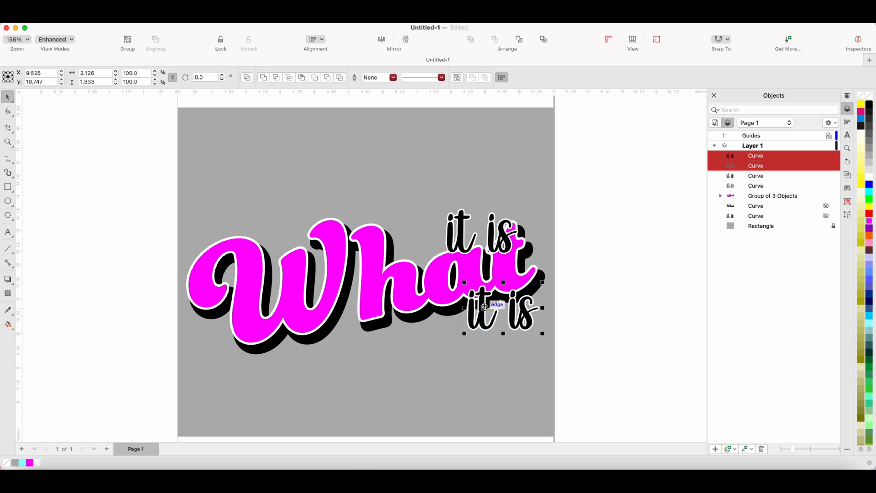
drag(483, 319, 444, 328)
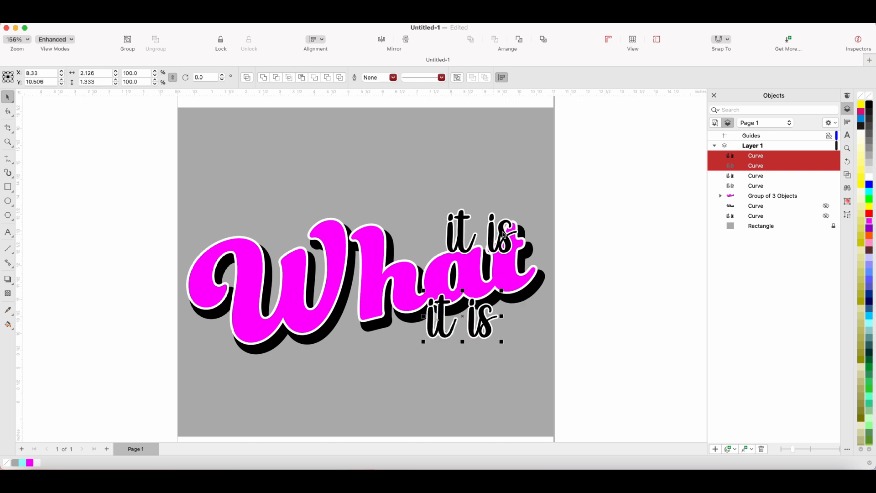
Group each "it is" curve with its white outline, the lower pair and the upper pair separately
right_click(753, 158)
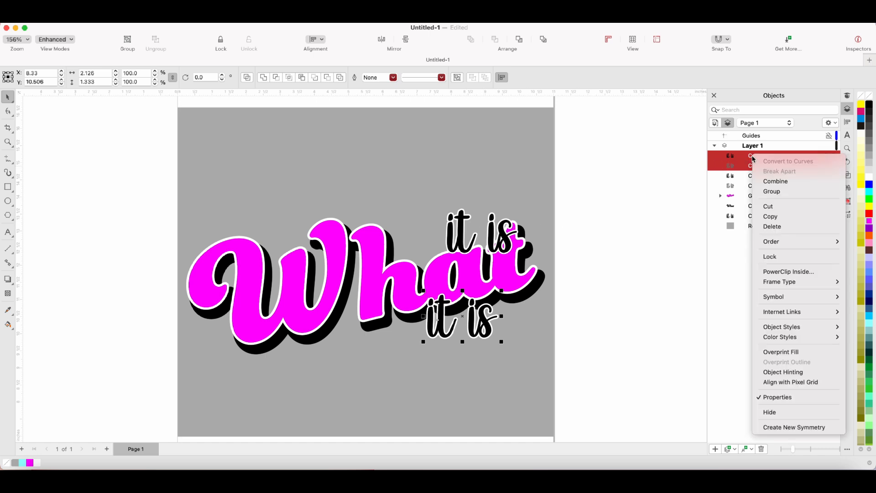
click(761, 195)
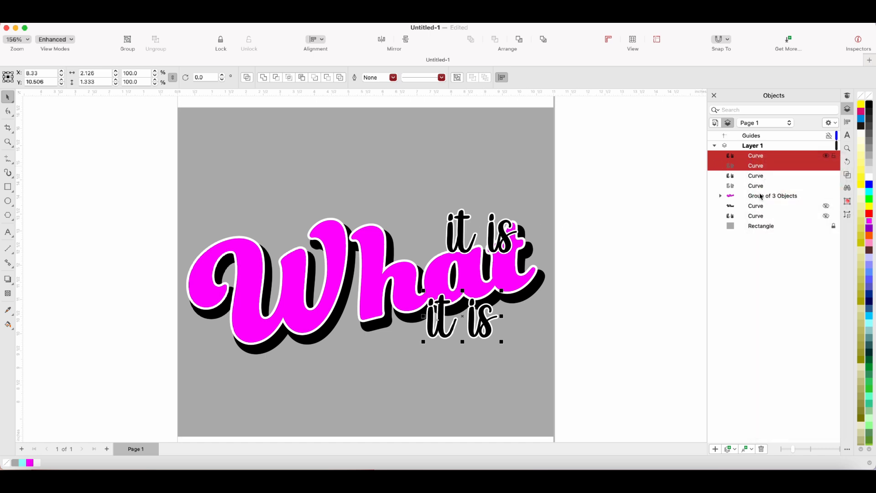
click(755, 175)
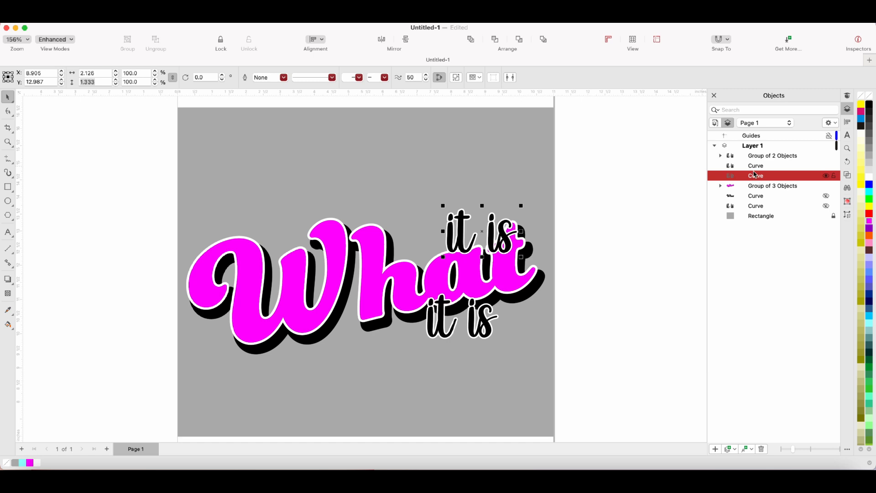
shift+click(755, 166)
right_click(755, 167)
click(779, 204)
Shift the upper "it is" group slightly left and down to about X 8.578, Y 12.874
drag(482, 232, 478, 231)
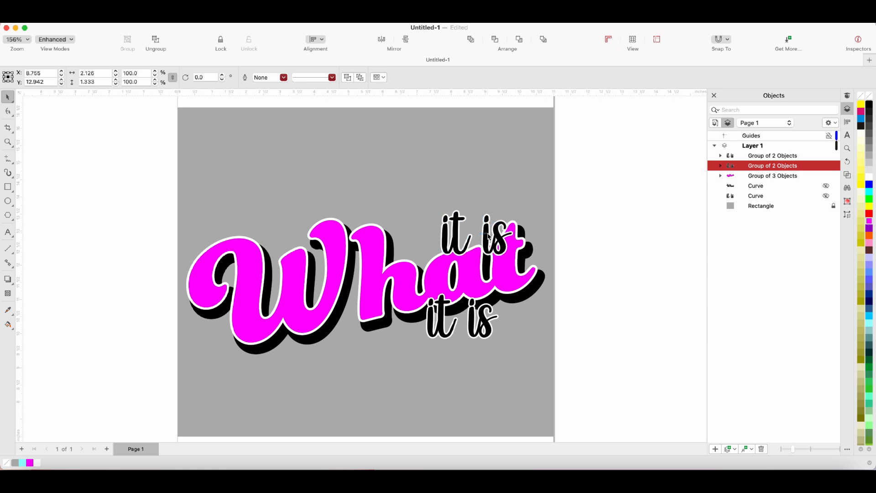
key(Escape)
click(488, 234)
mouse_move(488, 234)
mouse_down()
mouse_move(494, 236)
mouse_move(483, 236)
mouse_up()
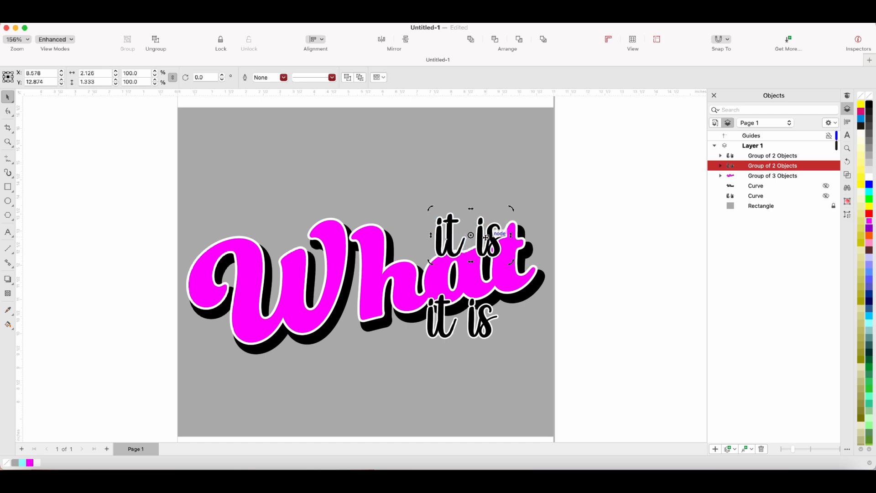
Try tilting the upper "it is" group counterclockwise by about 13.26°, and rotate it back to nearly level
drag(511, 208, 506, 200)
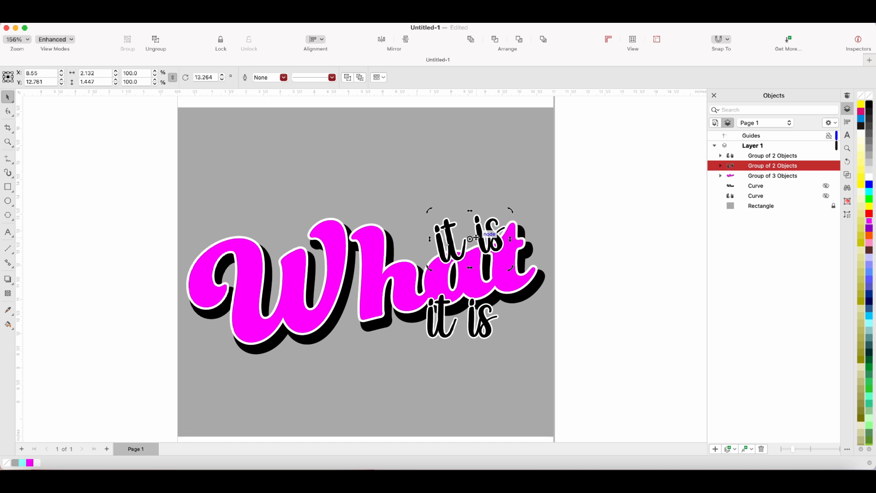
drag(510, 210, 490, 231)
click(606, 274)
Raise the upper "it is" group to about X 8.542, Y 12.937
click(483, 246)
drag(482, 246, 479, 239)
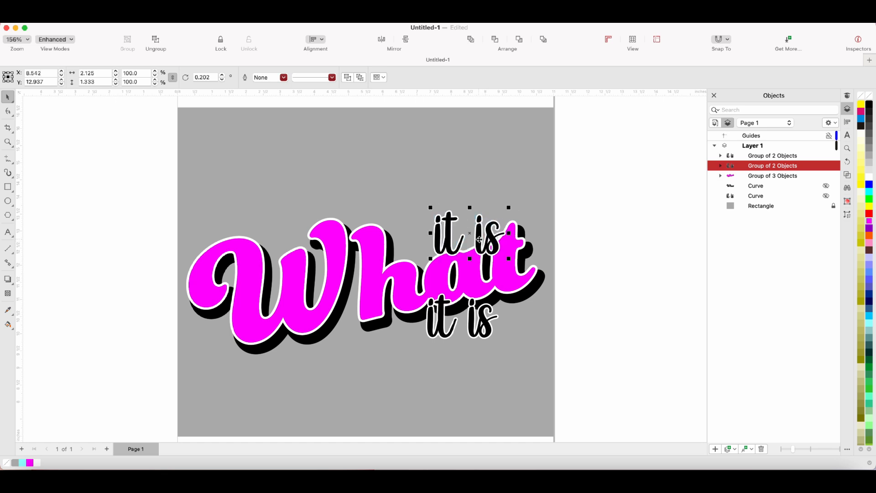
click(568, 268)
Move the lower "it is" group to about X 9.323, Y 10.802, and nudge the upper group to about X 8.575, Y 12.917
scroll(484, 295, down, 2)
scroll(483, 295, right, 1)
scroll(507, 298, up, 2)
scroll(508, 298, left, 2)
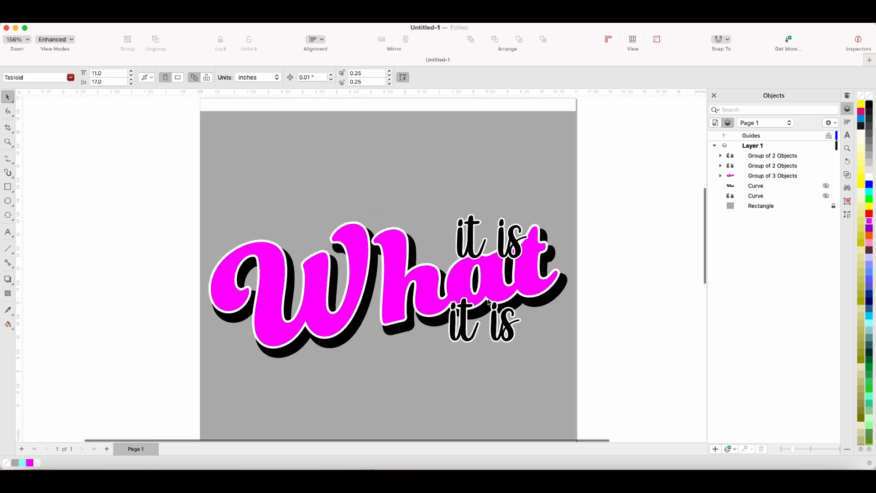
click(491, 318)
drag(491, 318, 526, 308)
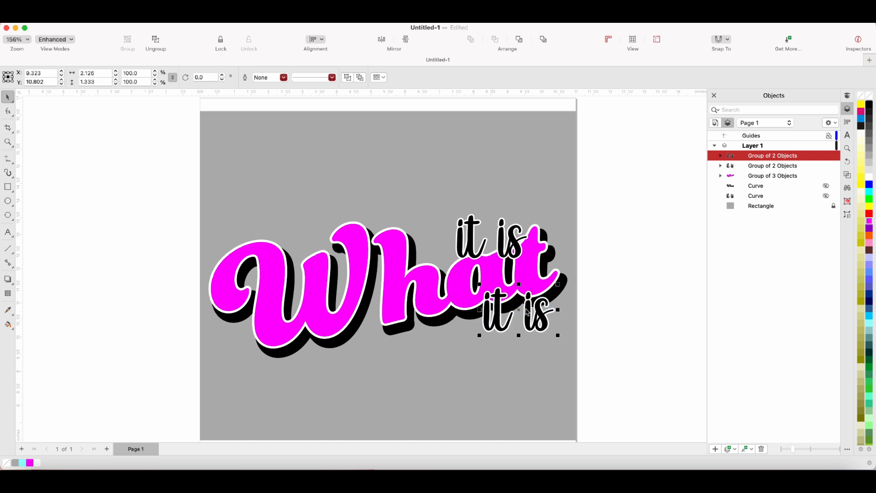
click(623, 304)
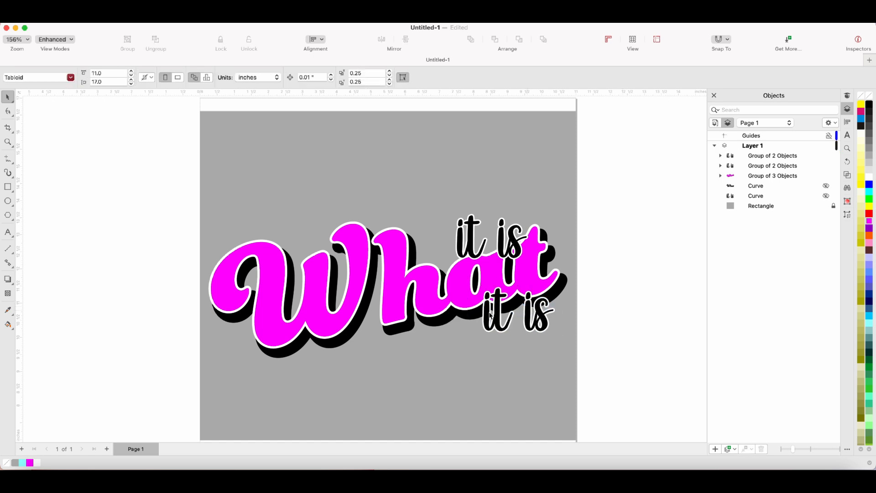
drag(476, 250, 474, 250)
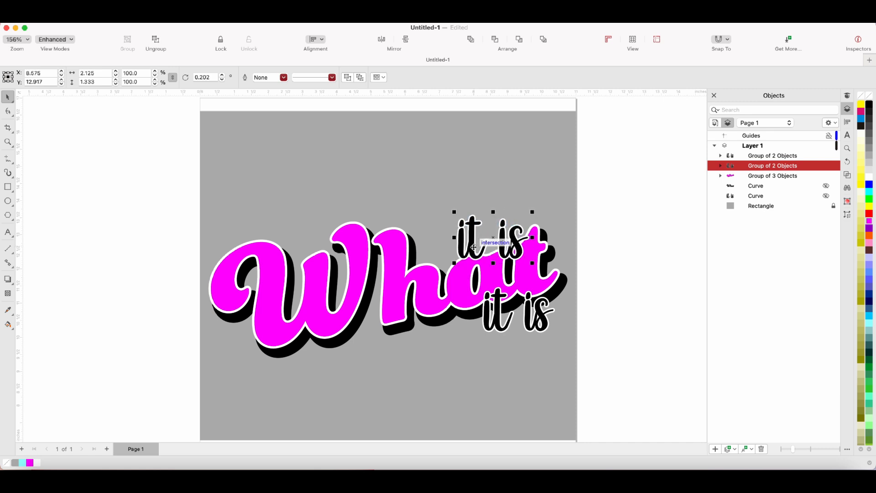
click(577, 281)
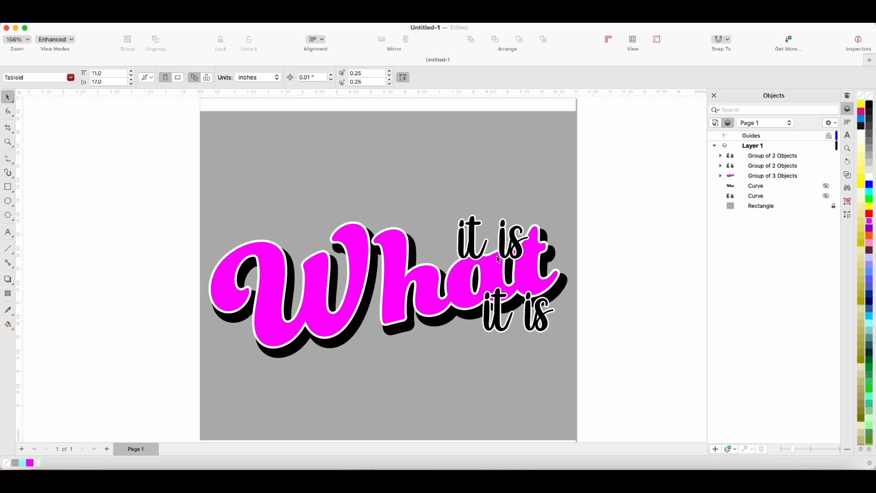
Move the upper "it is" group to about X 7.236, Y 12.697 above "What", and rotate it to about 6.828°
drag(507, 256, 436, 251)
click(466, 246)
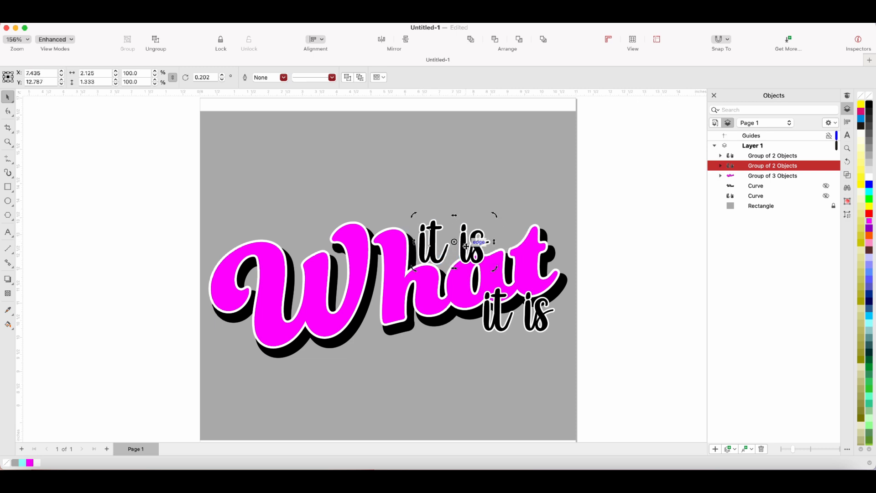
drag(495, 215, 492, 227)
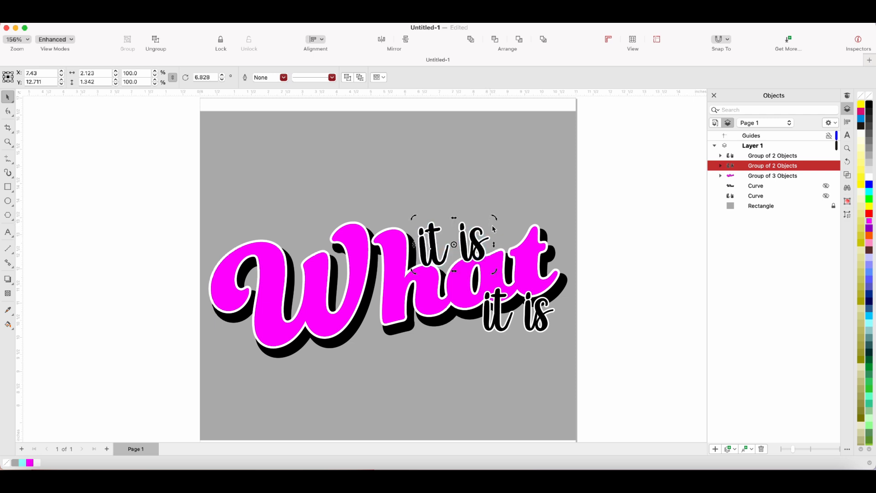
click(652, 271)
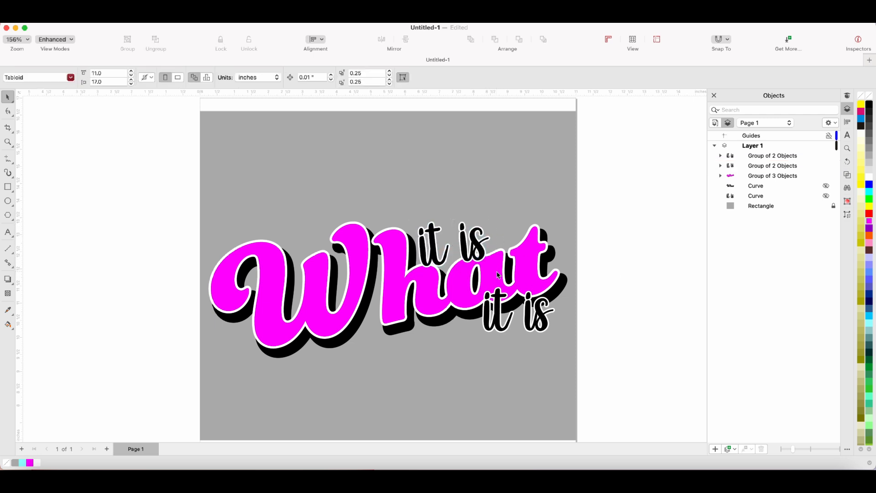
click(434, 253)
drag(432, 253, 424, 250)
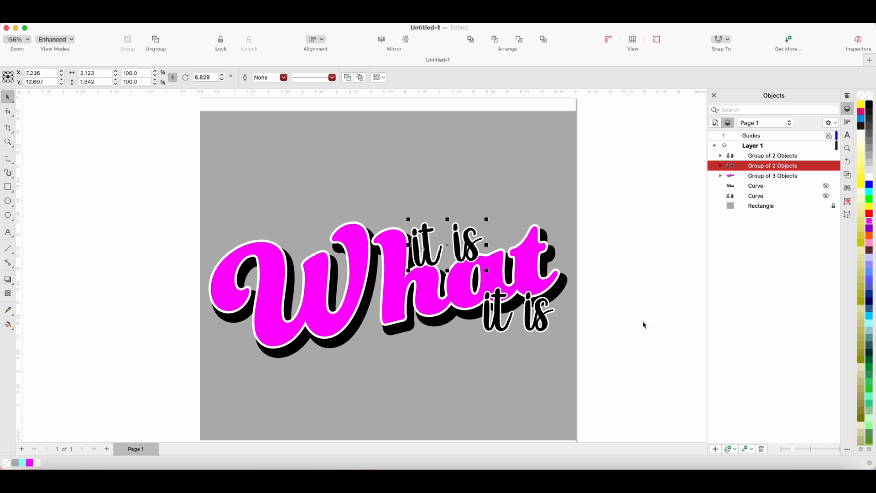
Reposition the lower "it is" group below the end of "What", at about X 9.471, Y 10.689
drag(537, 315, 540, 307)
click(592, 330)
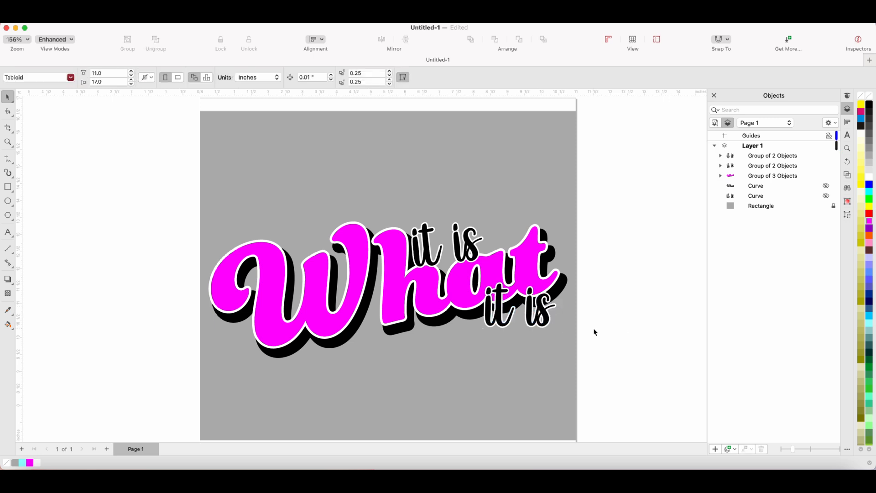
scroll(594, 331, left, 1)
scroll(594, 332, up, 1)
scroll(594, 332, left, 1)
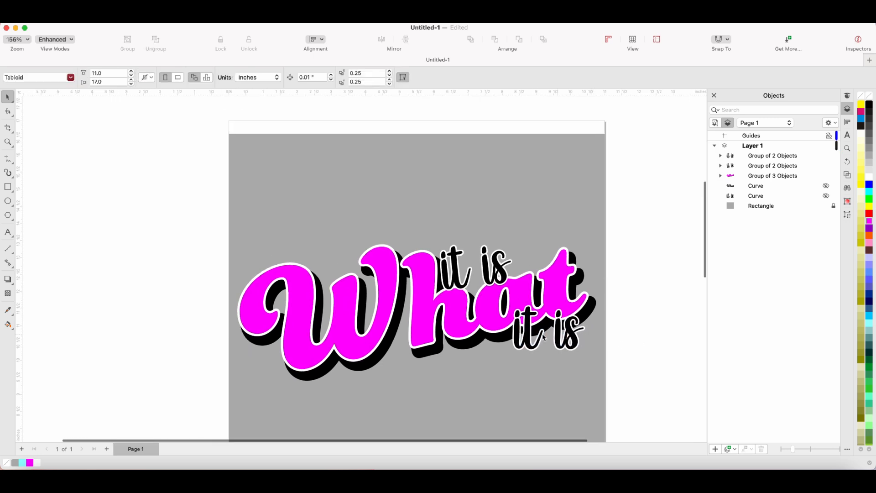
click(578, 340)
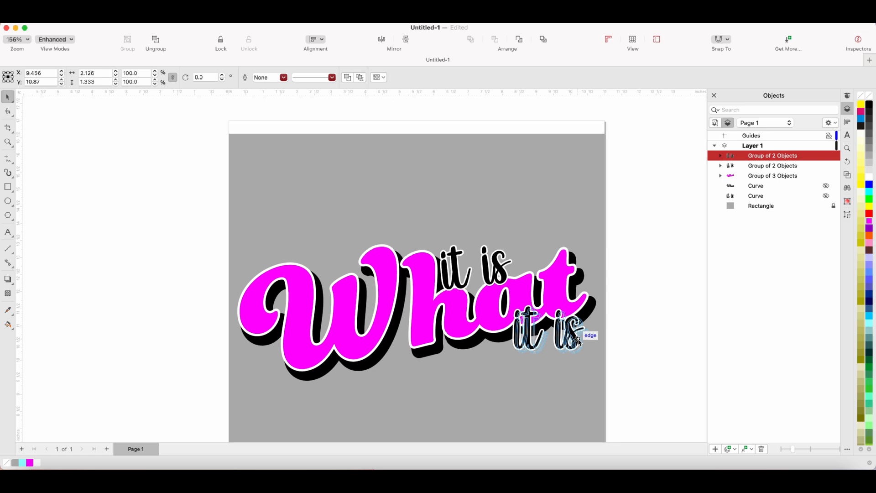
click(655, 354)
click(575, 349)
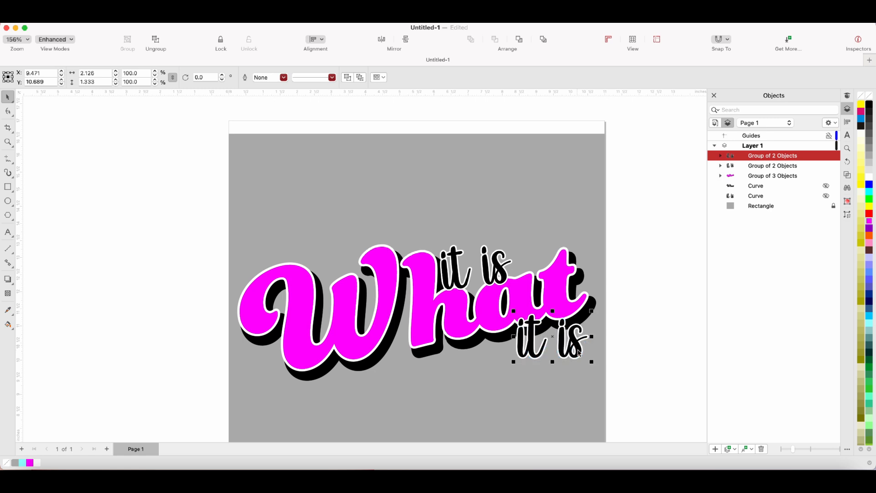
Zoom in on the "What" lettering and examine it together with both "it is" groups
scroll(169, 252, down, 3)
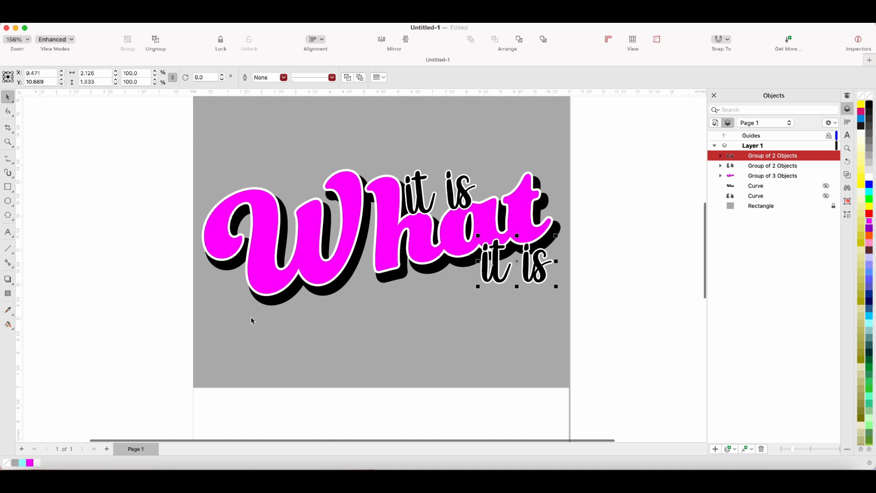
scroll(251, 320, up, 1)
scroll(252, 321, up, 1)
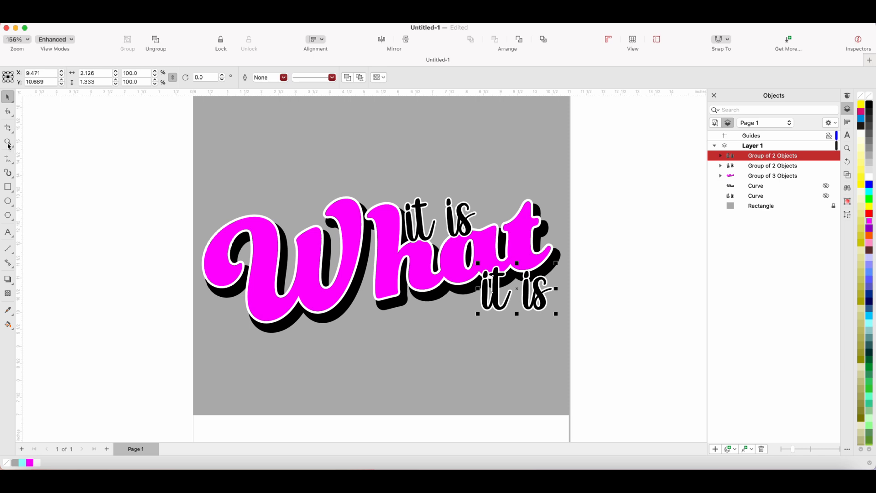
click(8, 142)
click(302, 265)
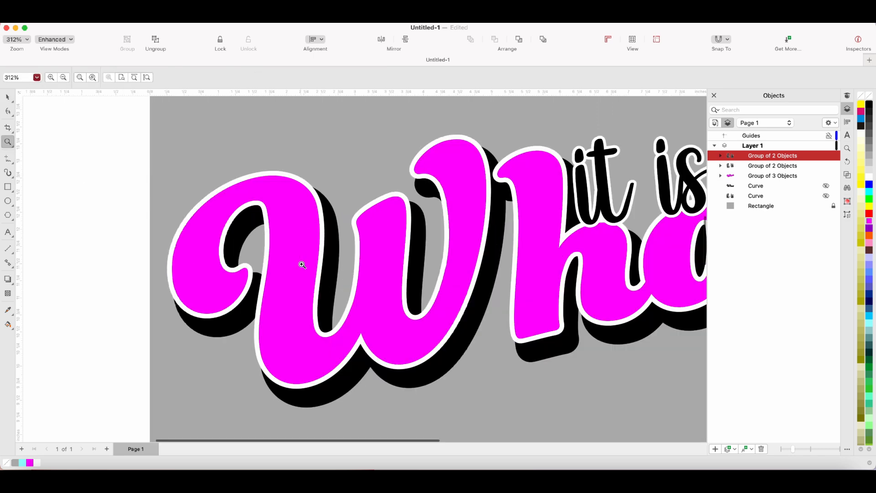
scroll(302, 265, right, 10)
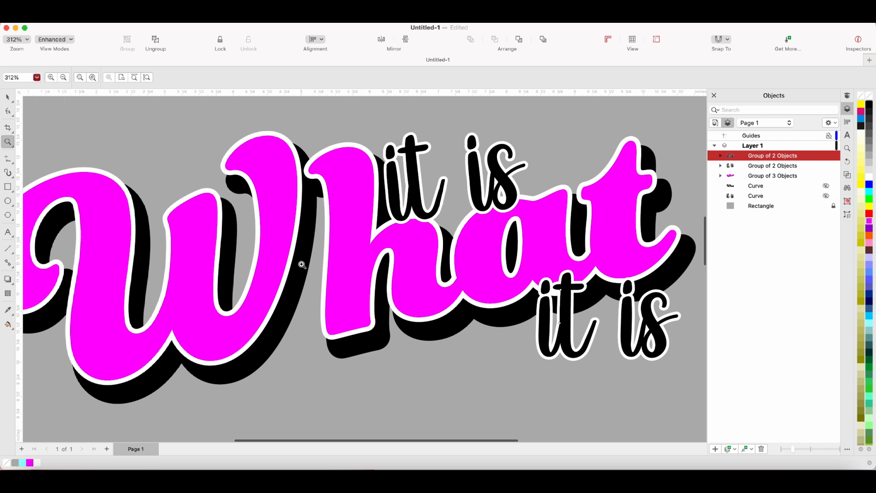
Fit the complete design in view by setting the zoom level to 300%, 299%, 298% and finally 288%
click(14, 78)
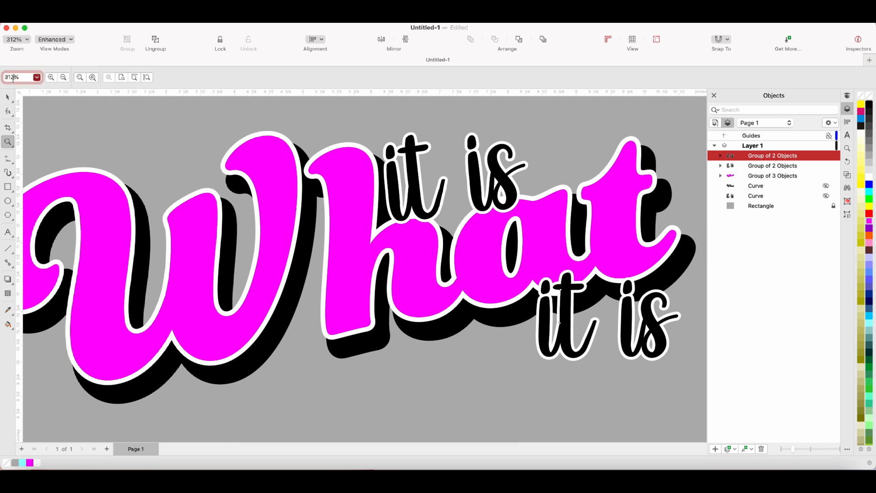
key(BackSpace)
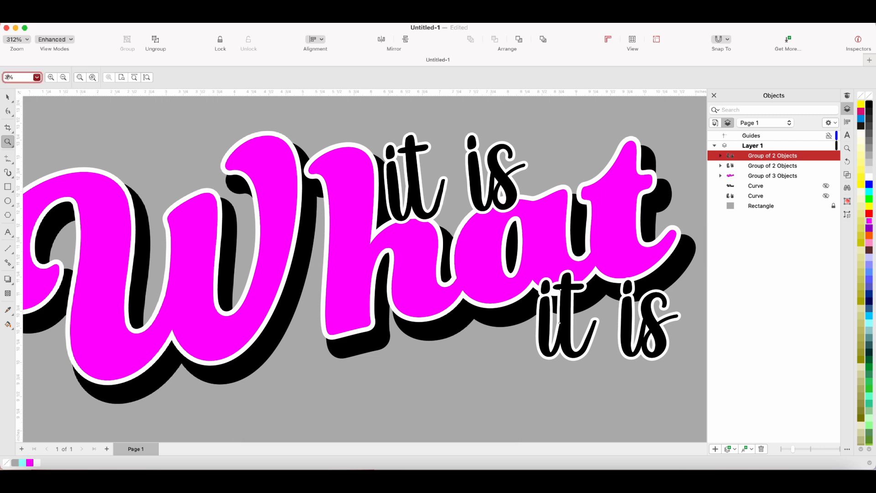
text(00)
key(Return)
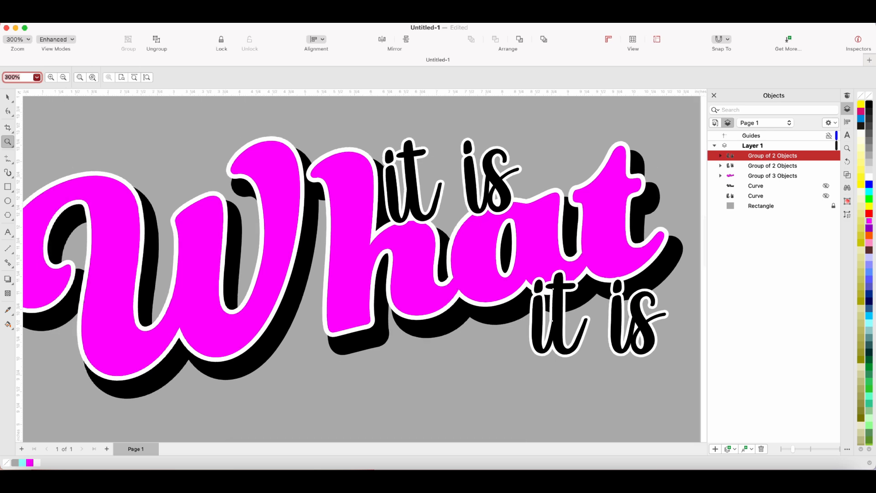
text(299)
key(Return)
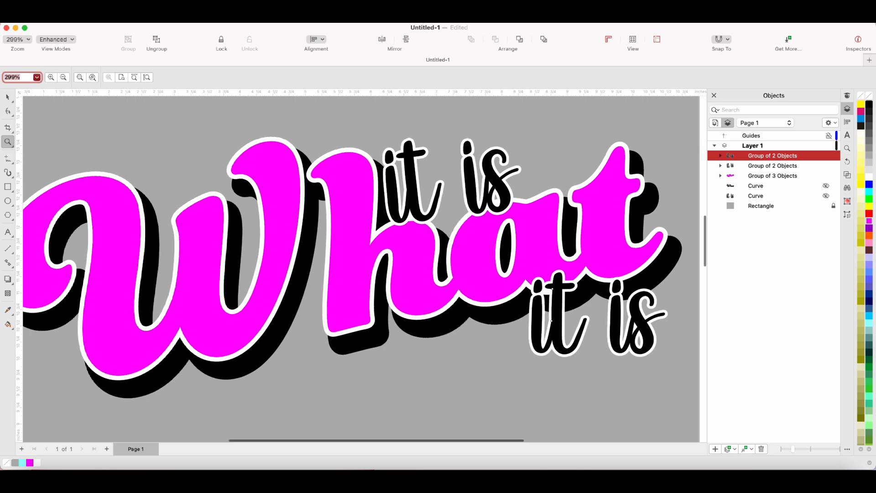
key(BackSpace)
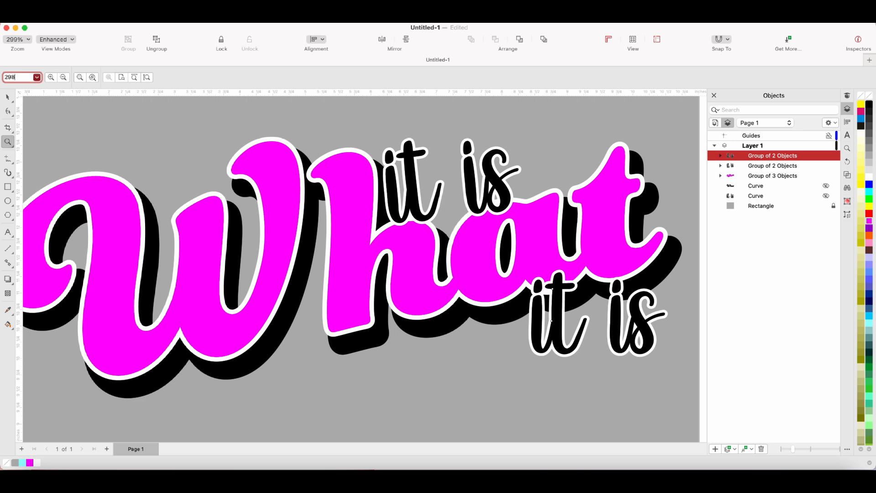
key(Return)
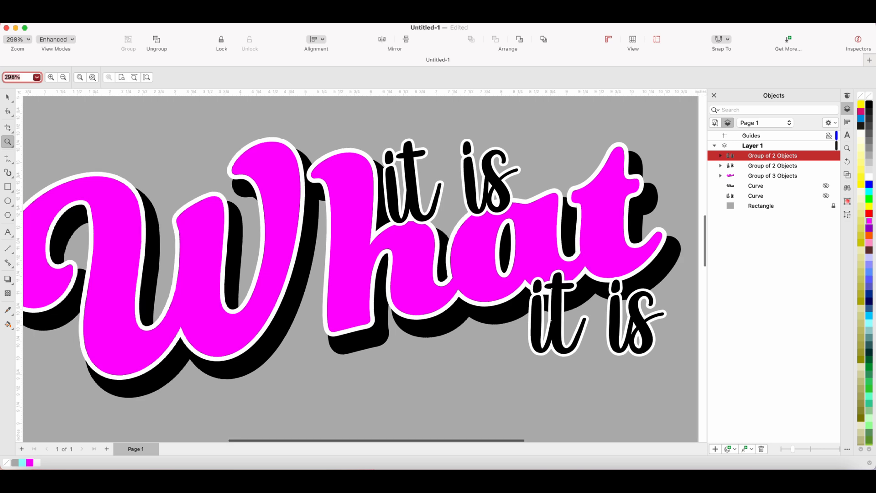
key(BackSpace)
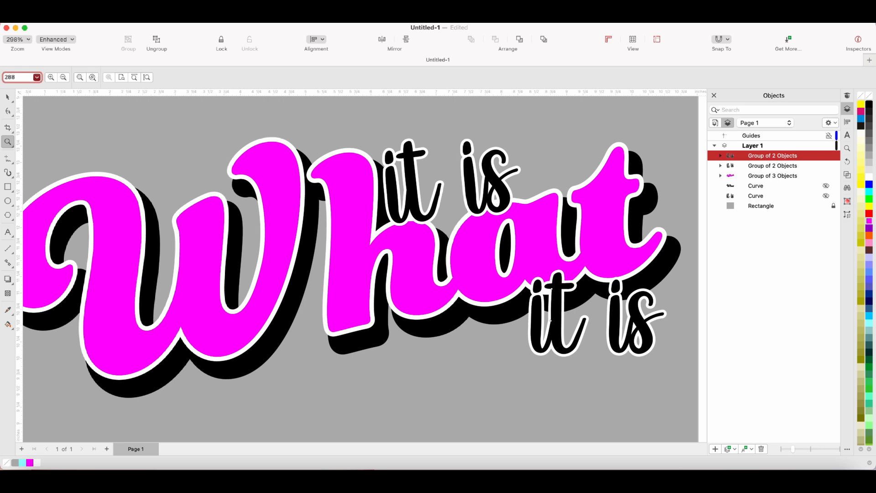
key(Return)
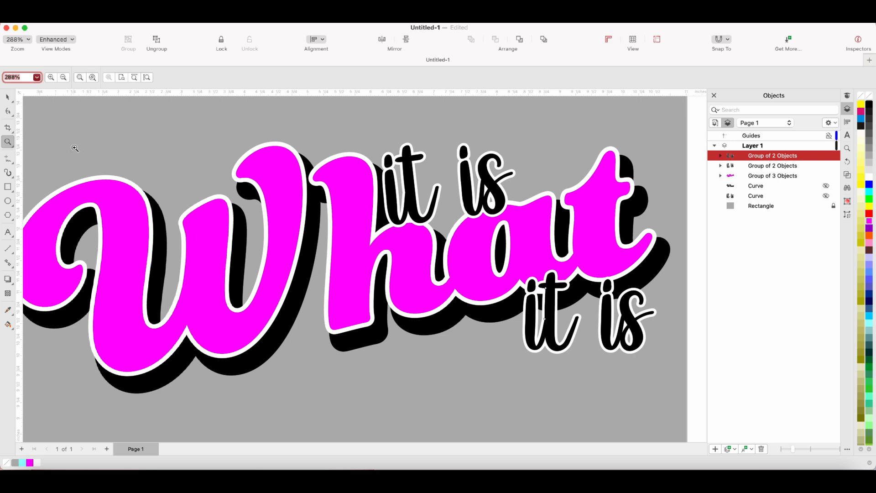
scroll(75, 149, left, 3)
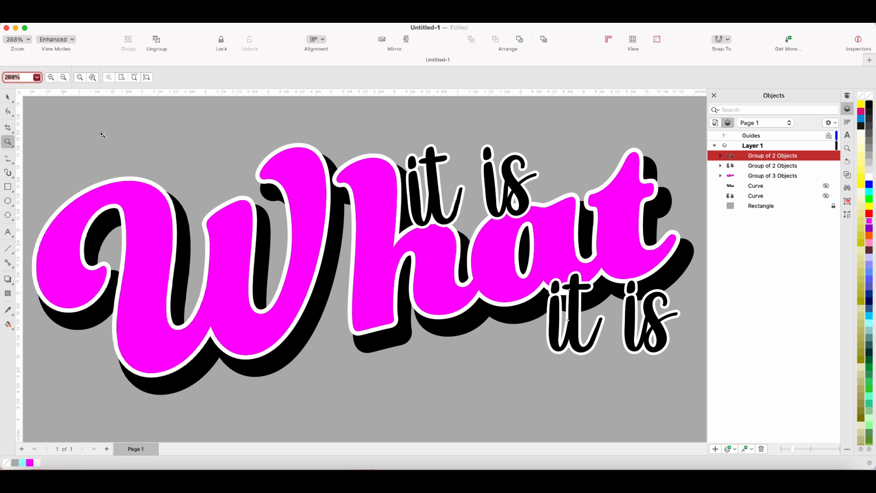
Select the locked gray background rectangle on Layer 1
click(8, 98)
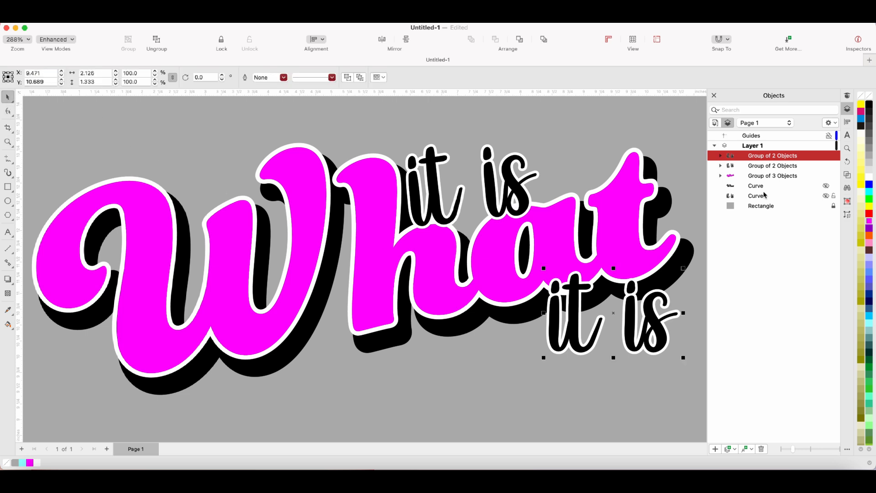
click(766, 208)
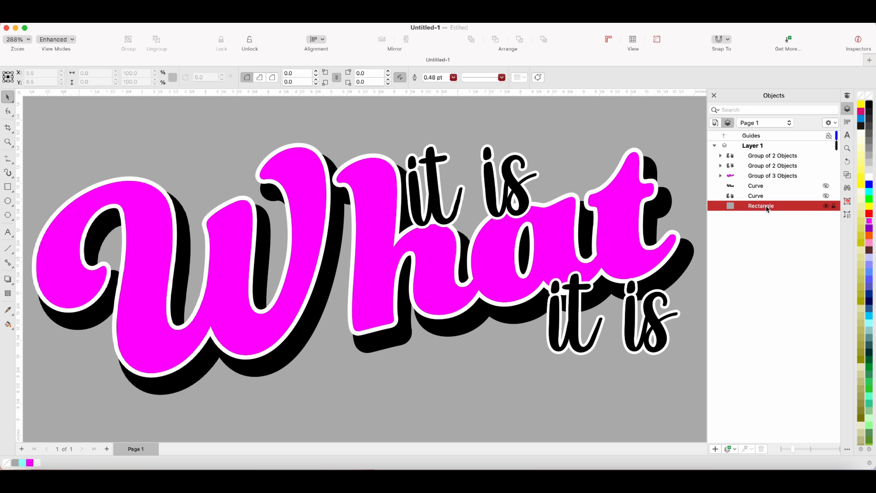